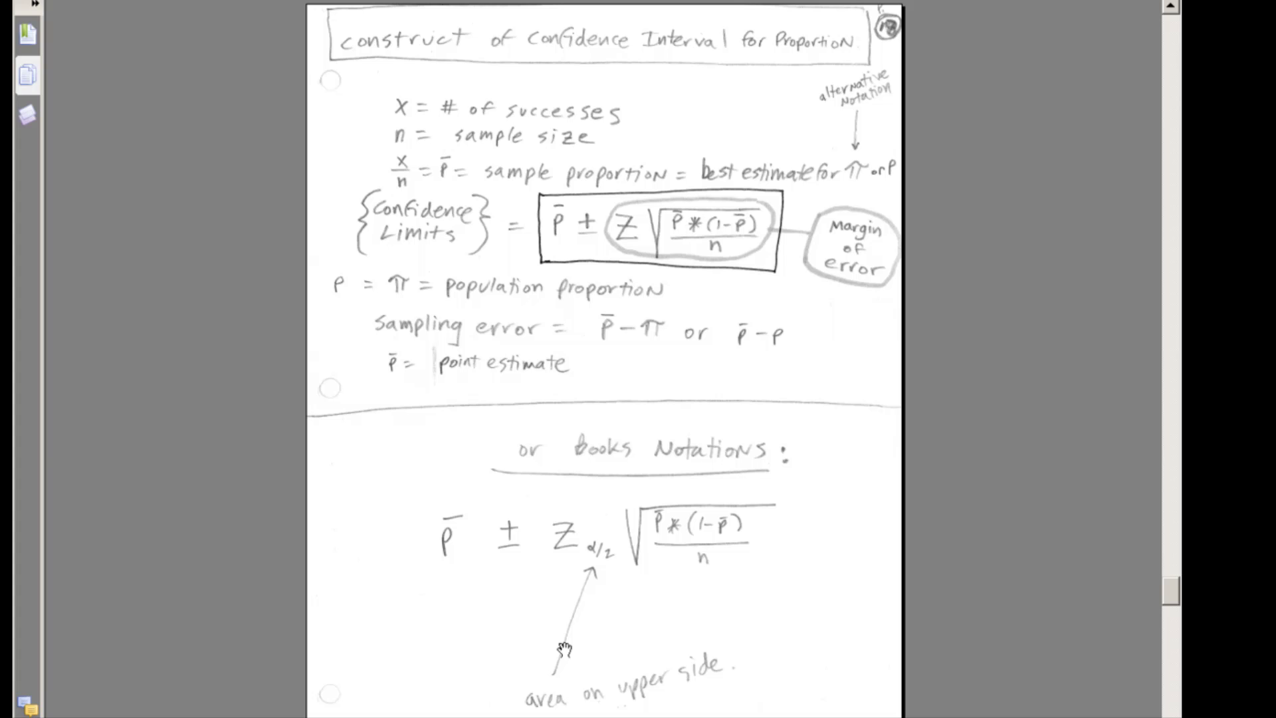
# Switch to the Excel workbook and review the binomial test conditions in rows 2 to 5 against the Yes/No responses in column A.
pyautogui.hotkey('alt', 'Tab')
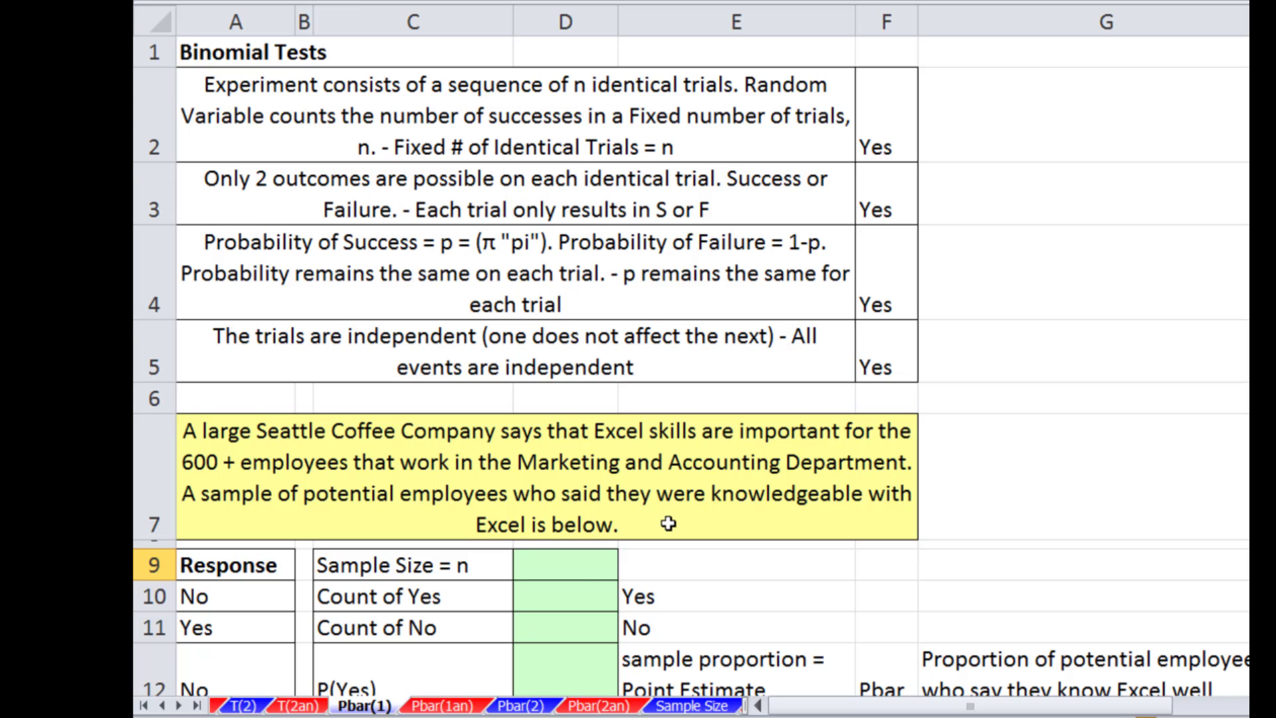
pyautogui.click(526, 564)
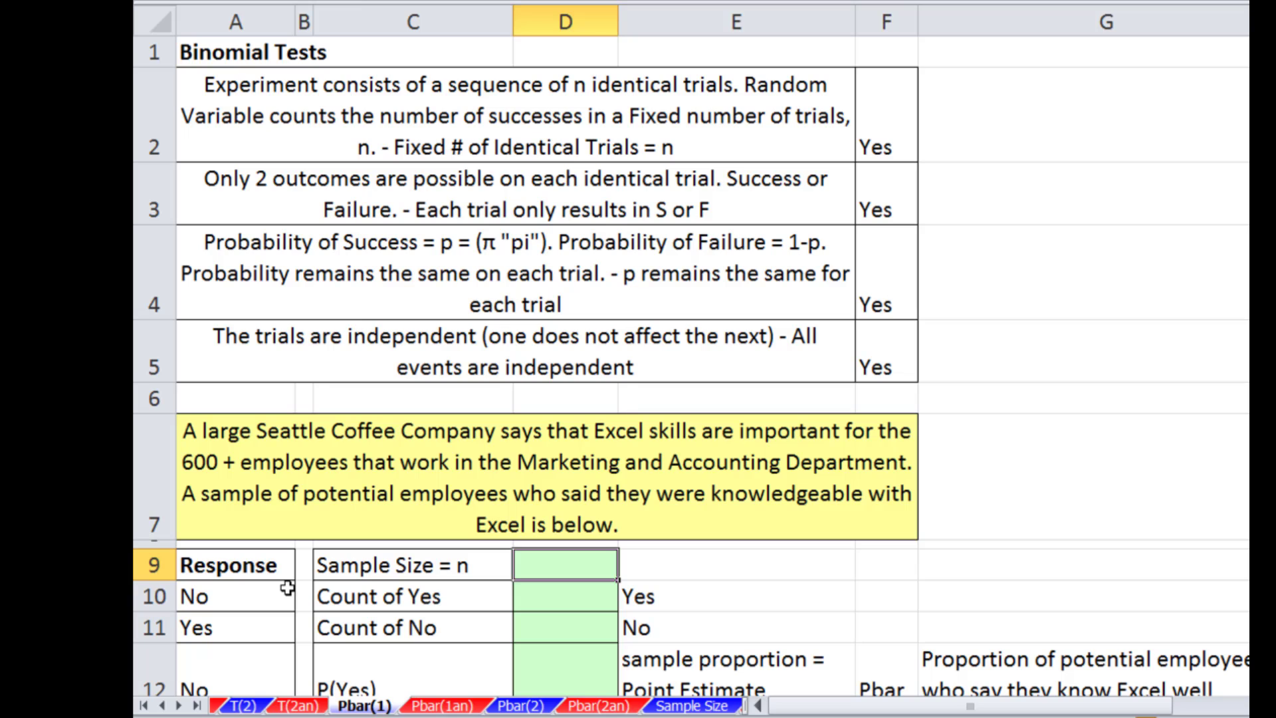
pyautogui.click(245, 620)
pyautogui.click(245, 596)
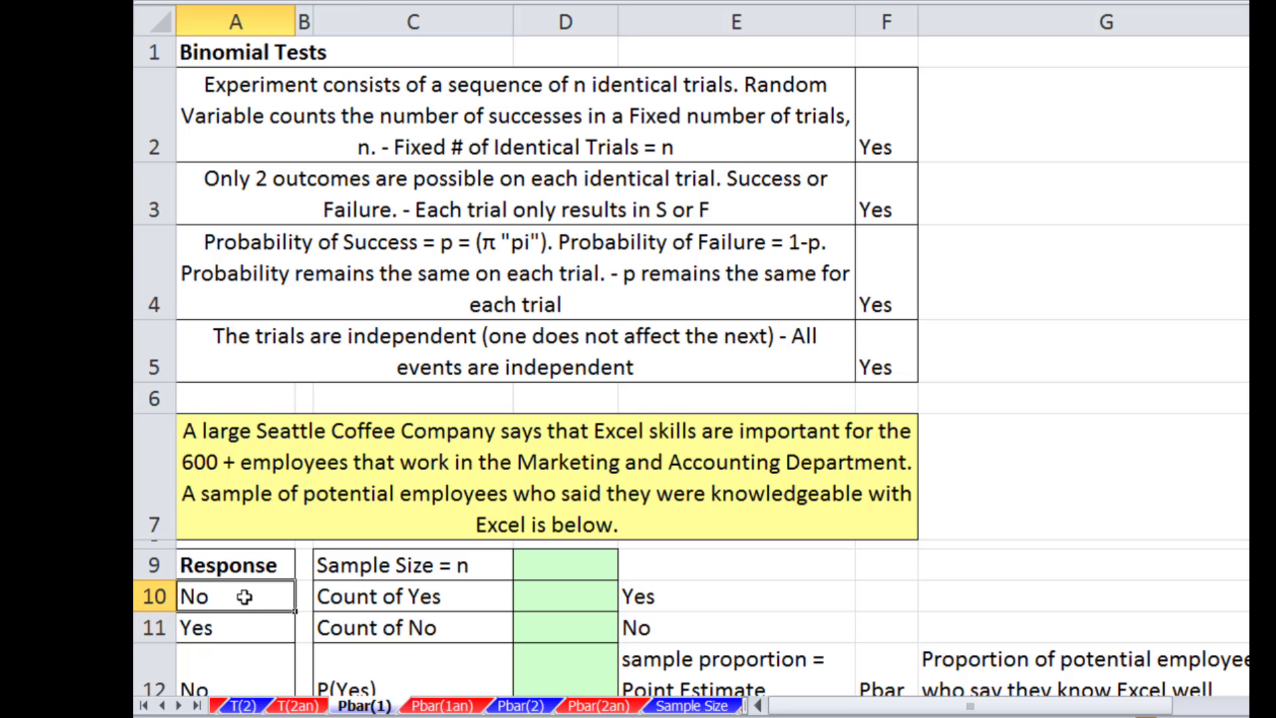
pyautogui.click(243, 626)
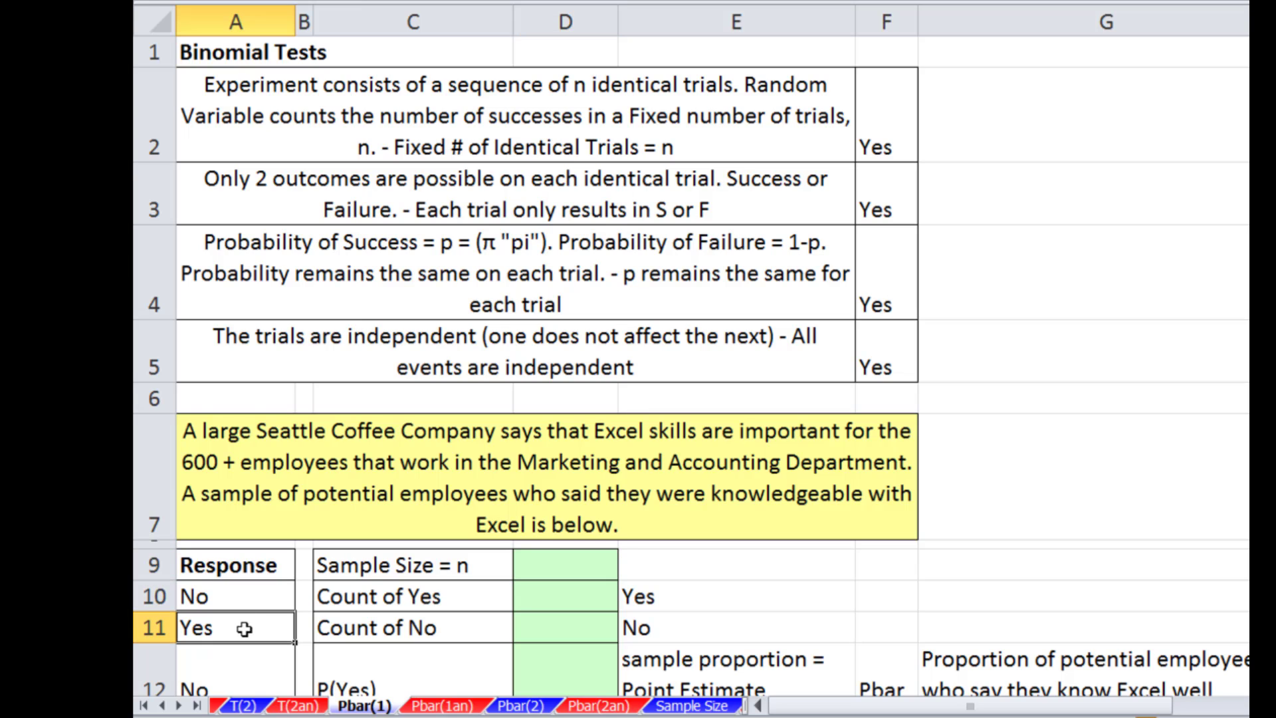
pyautogui.click(245, 596)
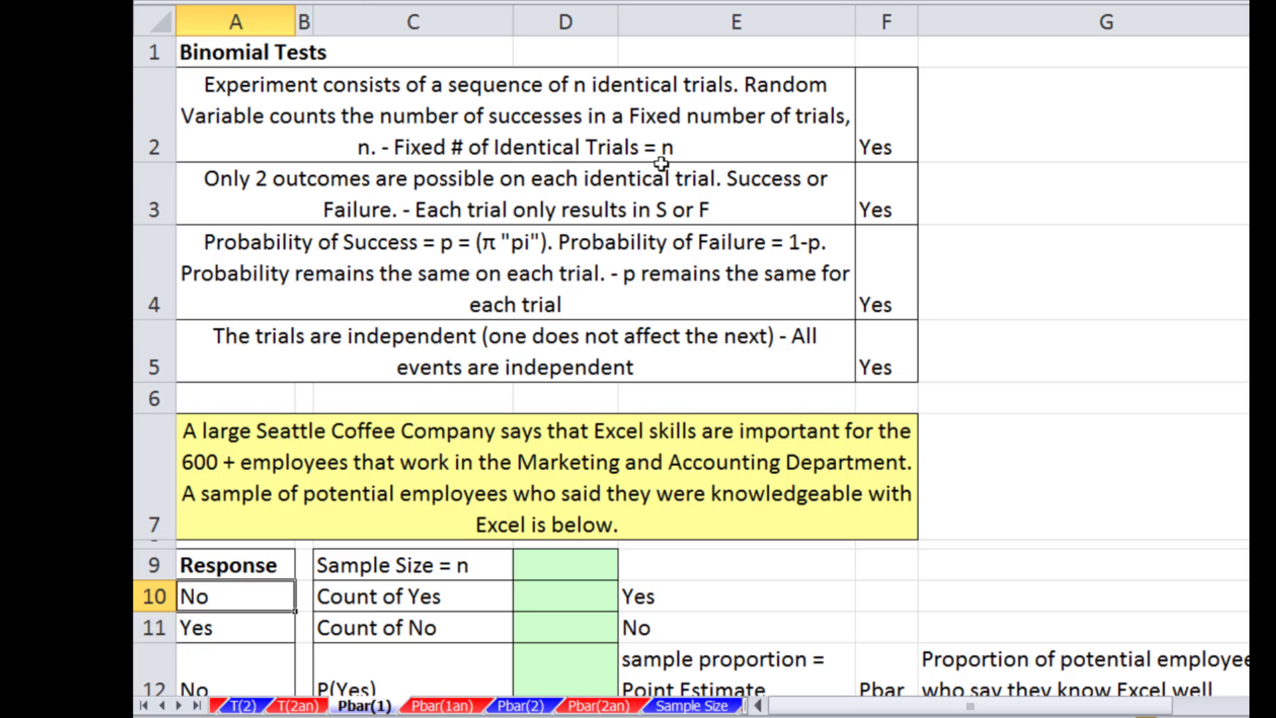
pyautogui.click(887, 136)
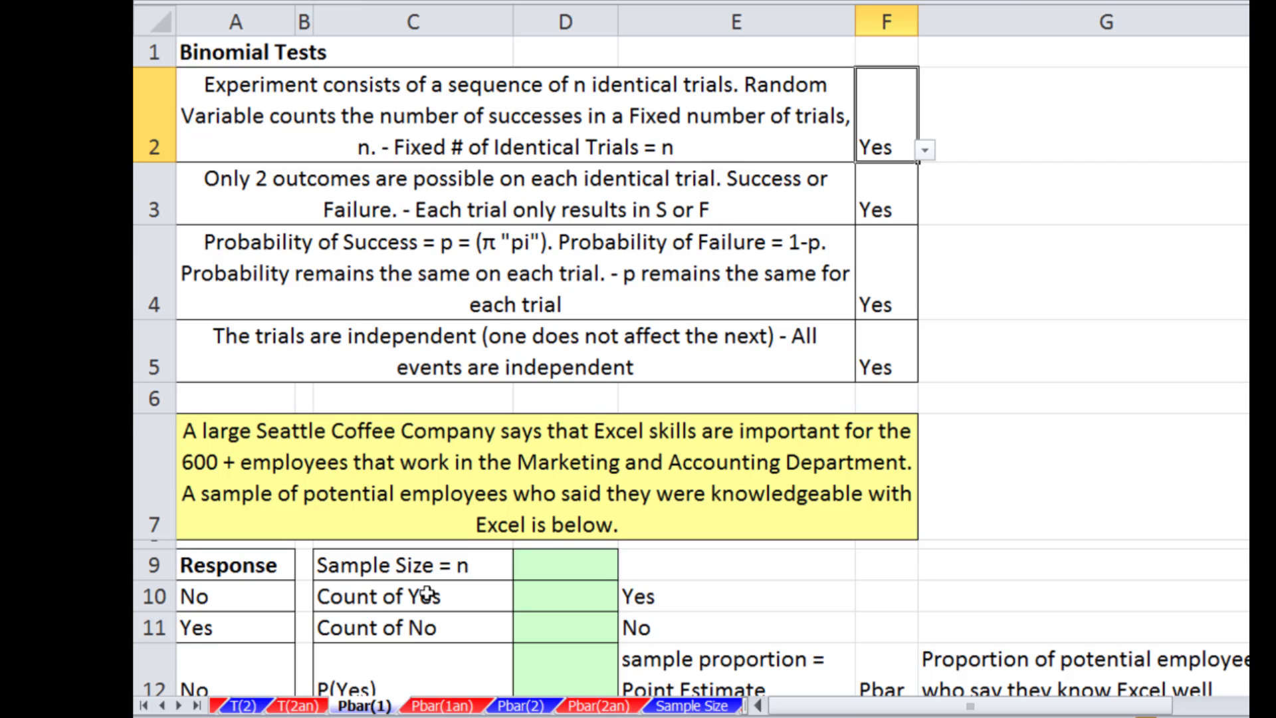
pyautogui.click(247, 628)
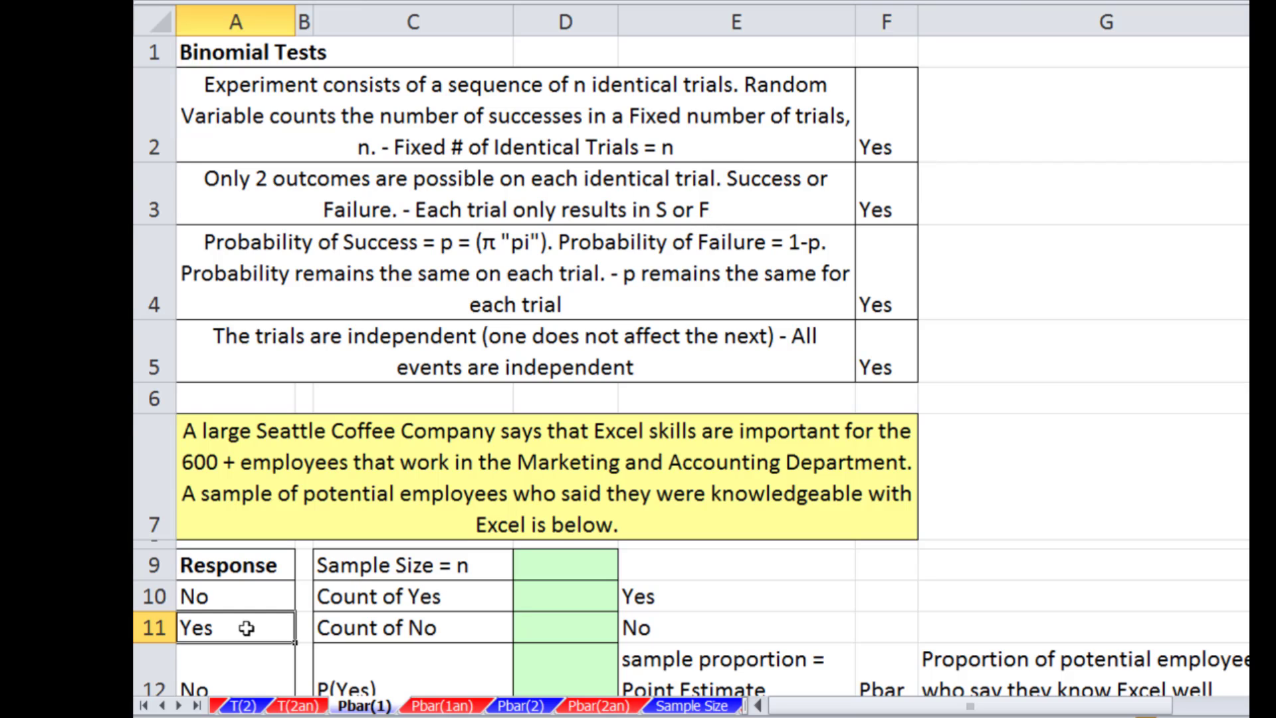
pyautogui.click(250, 604)
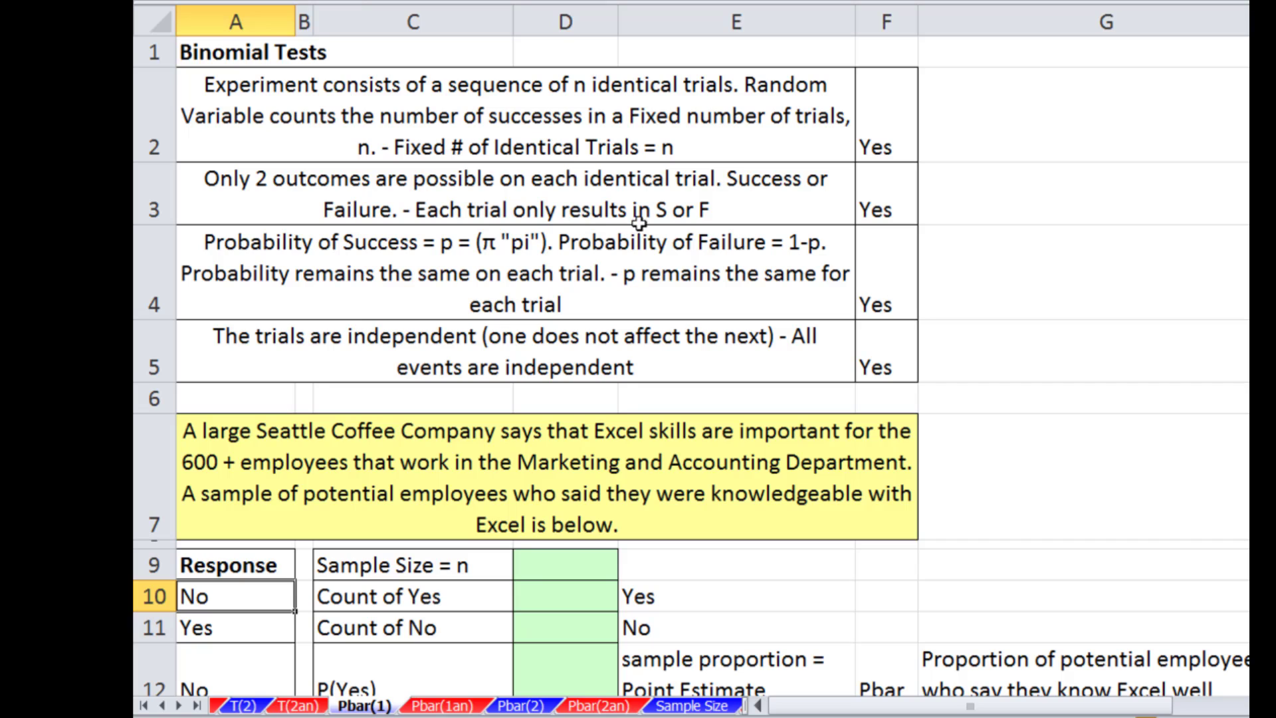
pyautogui.click(913, 206)
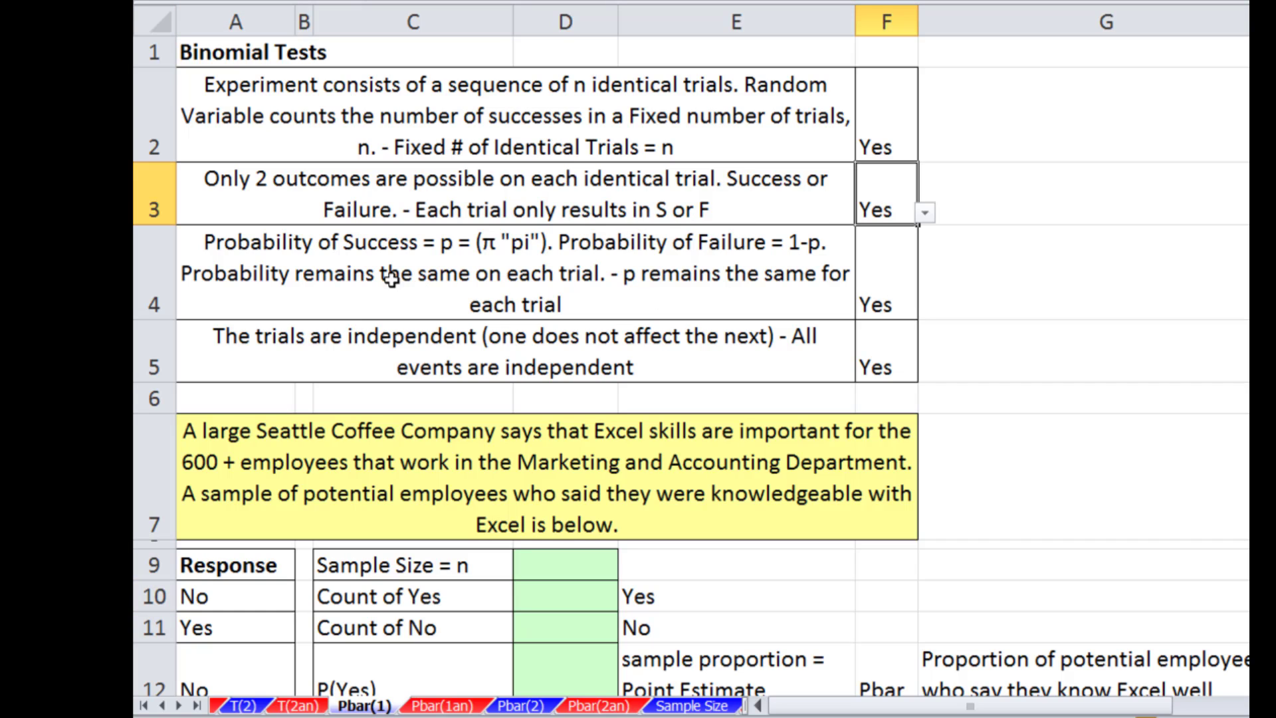
pyautogui.click(875, 296)
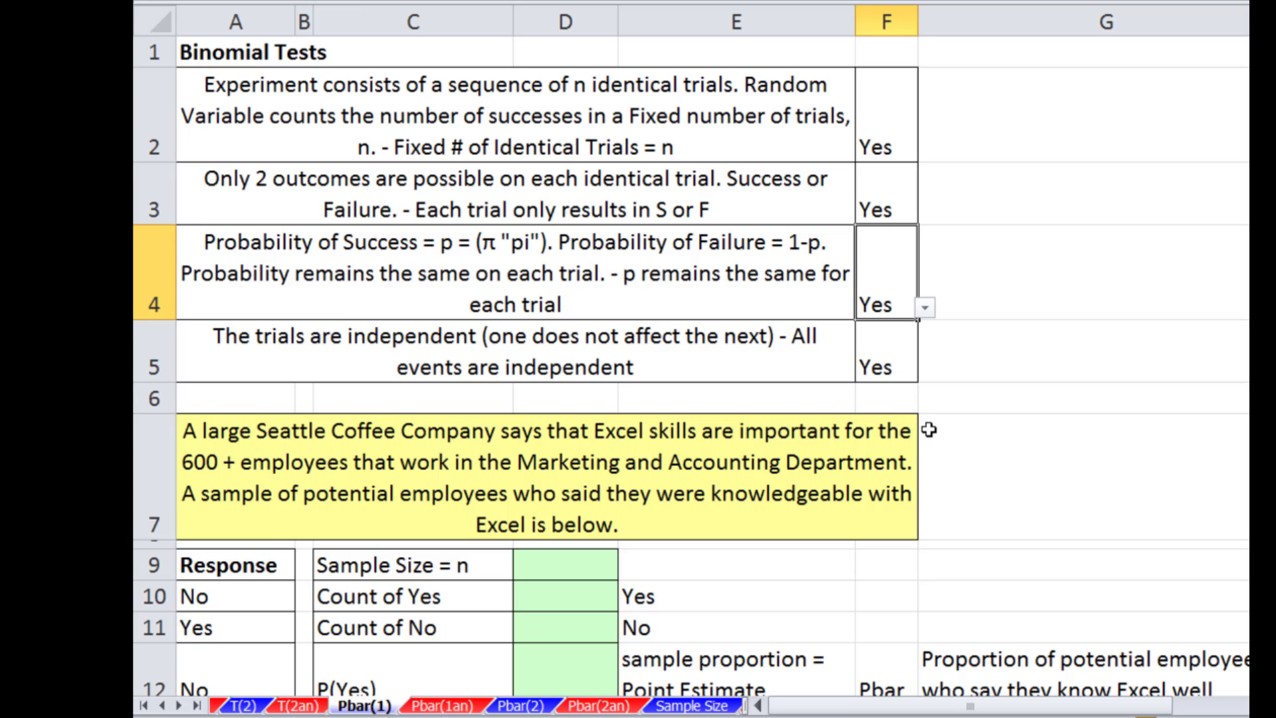
pyautogui.click(871, 359)
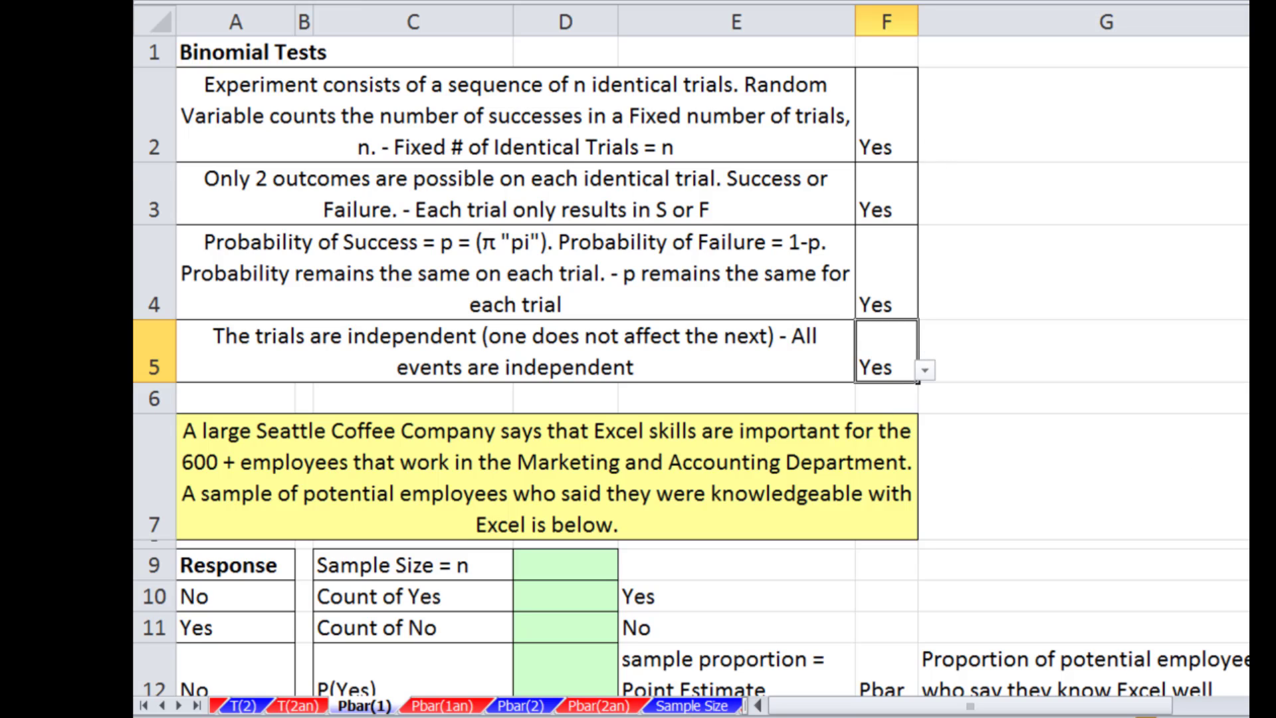
# Calculate the sample size in D9 with COUNTA over the responses in A10:A1109.
pyautogui.scroll(-2, 800, 651)
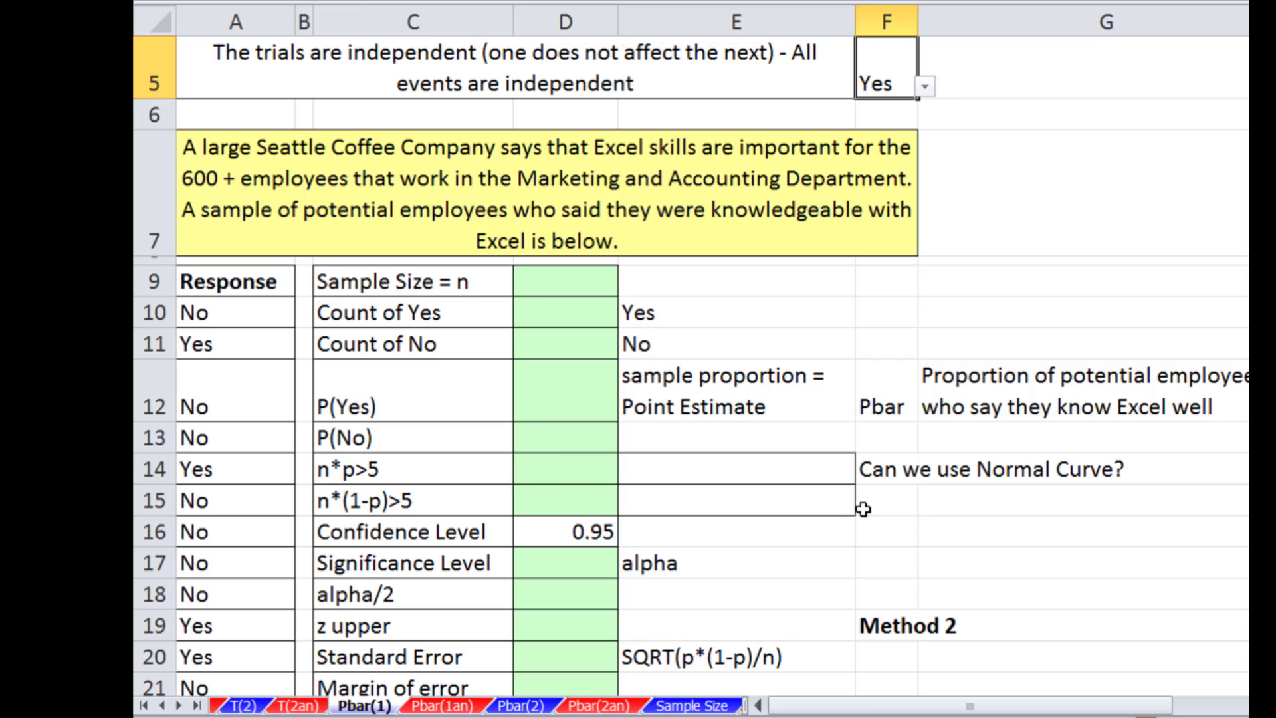
pyautogui.click(534, 275)
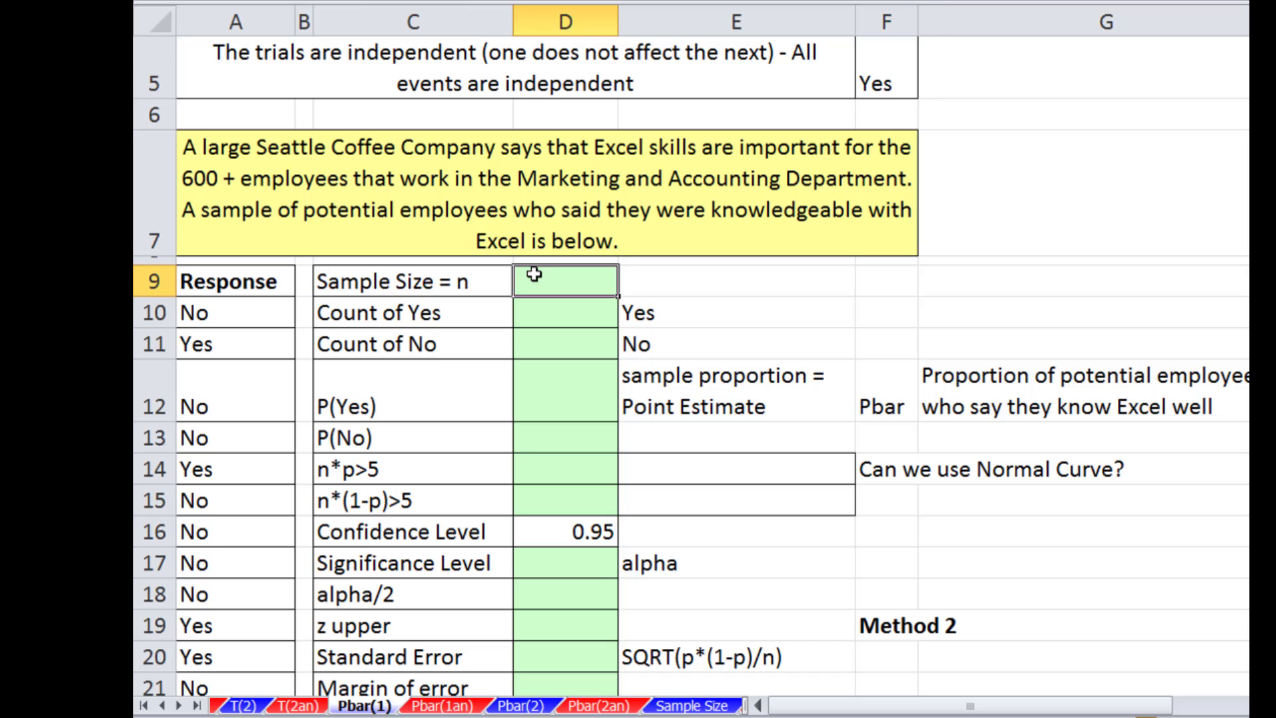
pyautogui.click(232, 312)
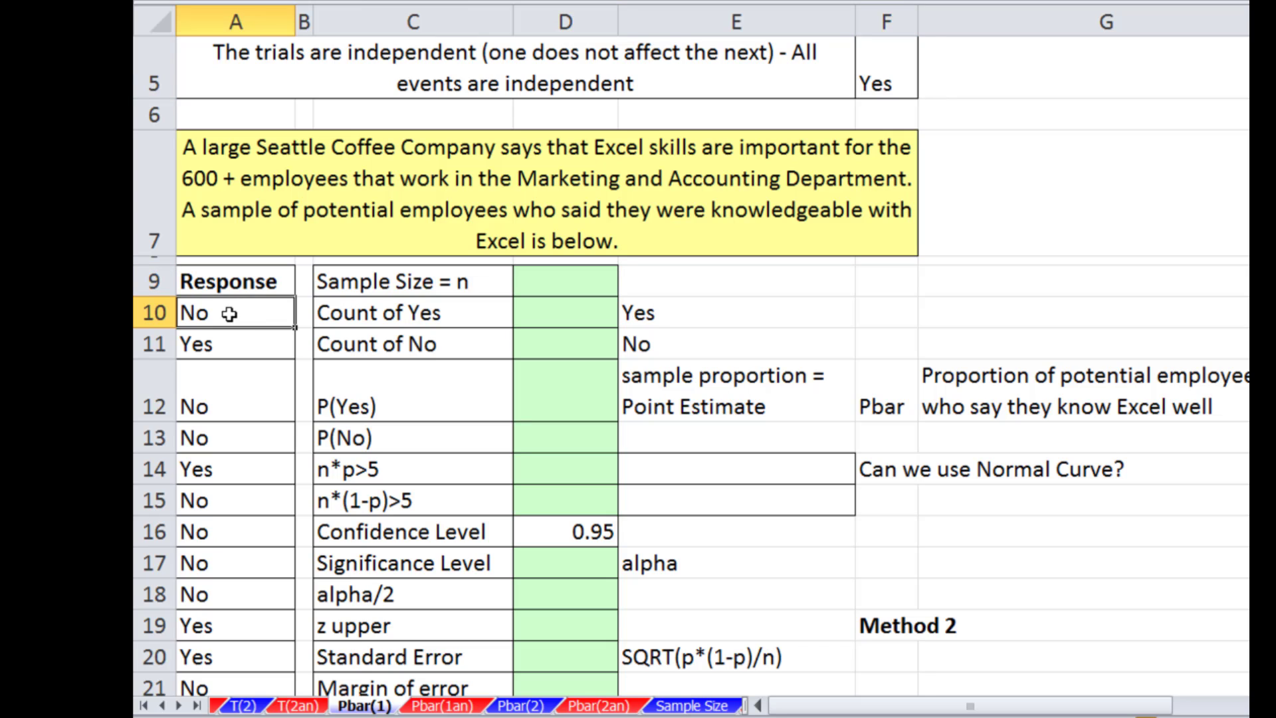
pyautogui.hotkey('ctrl', 'shift', 'Down')
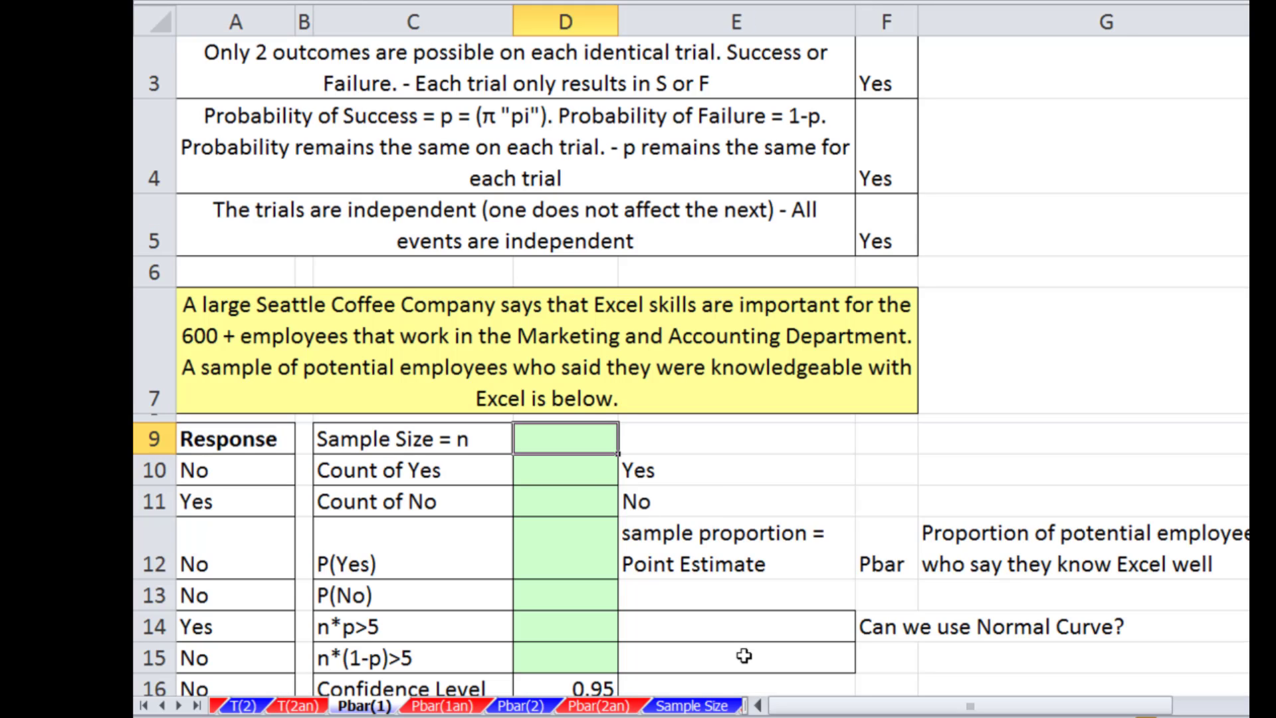
pyautogui.write('=coun')
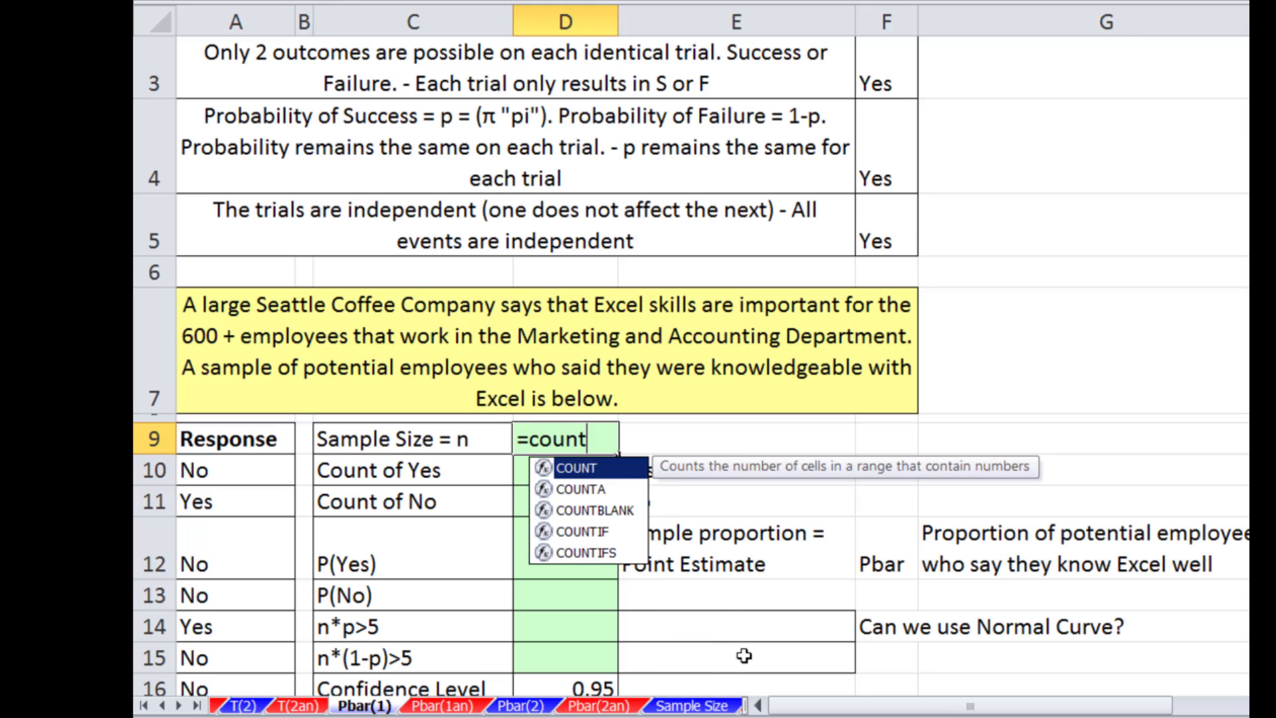
pyautogui.write('ta')
pyautogui.press('Tab')
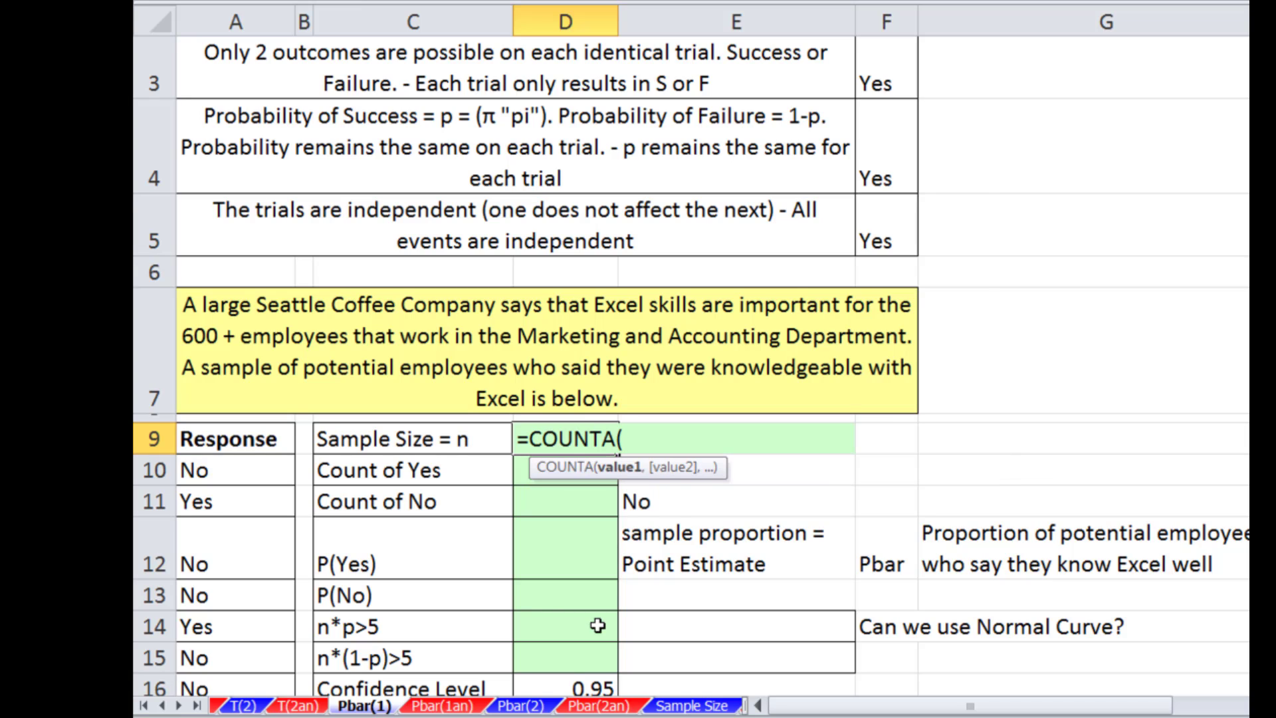
pyautogui.click(228, 473)
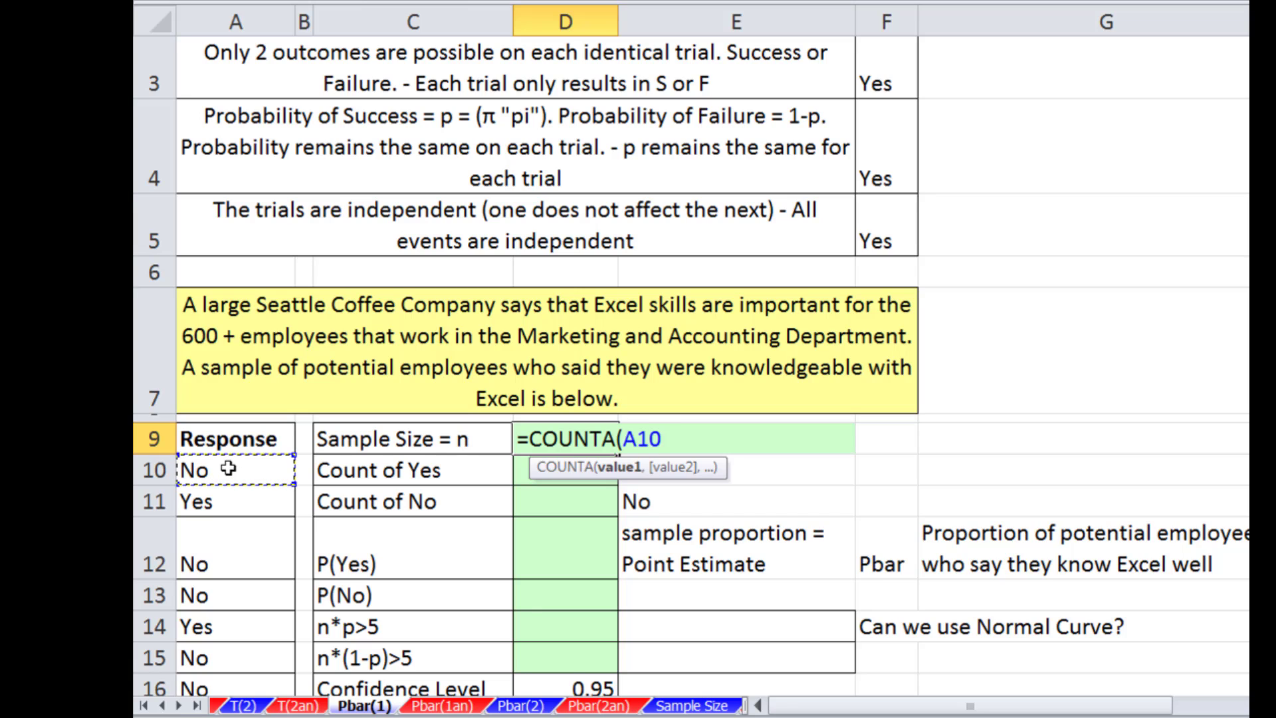
pyautogui.hotkey('ctrl', 'shift', 'Down')
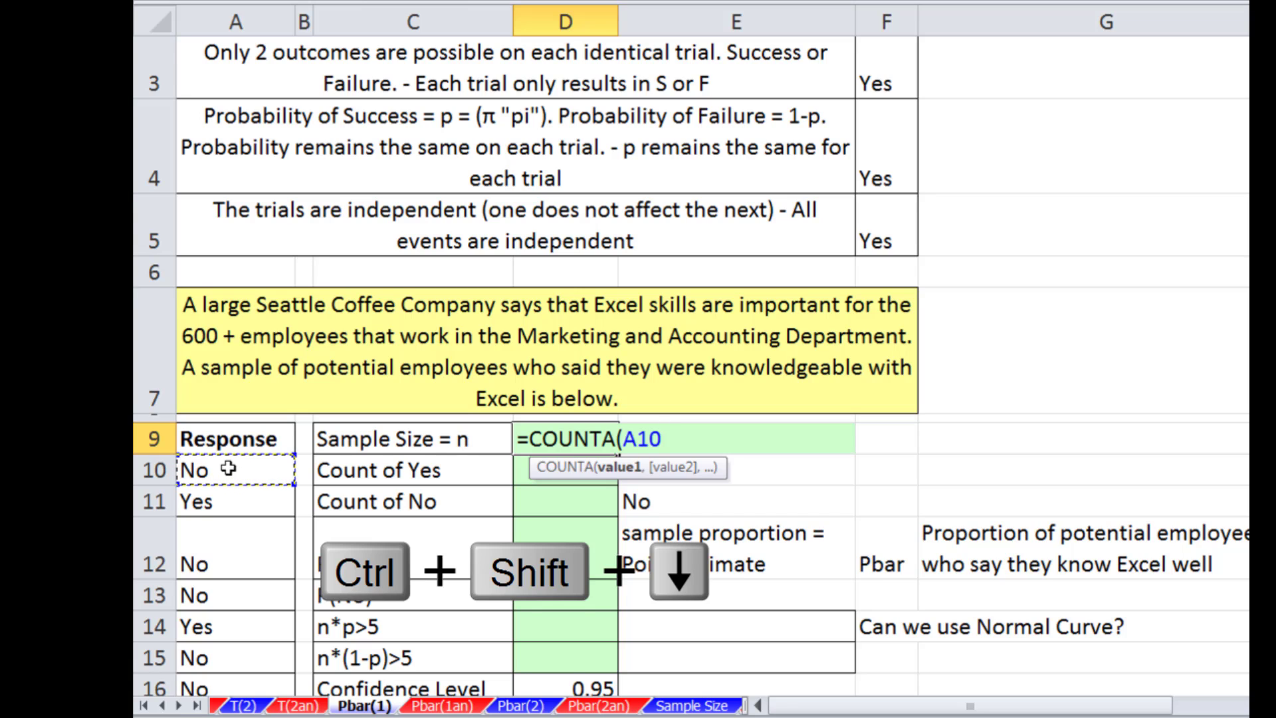
pyautogui.hotkey('ctrl', 'shift', 'Down')
pyautogui.hotkey('shift', 'Return')
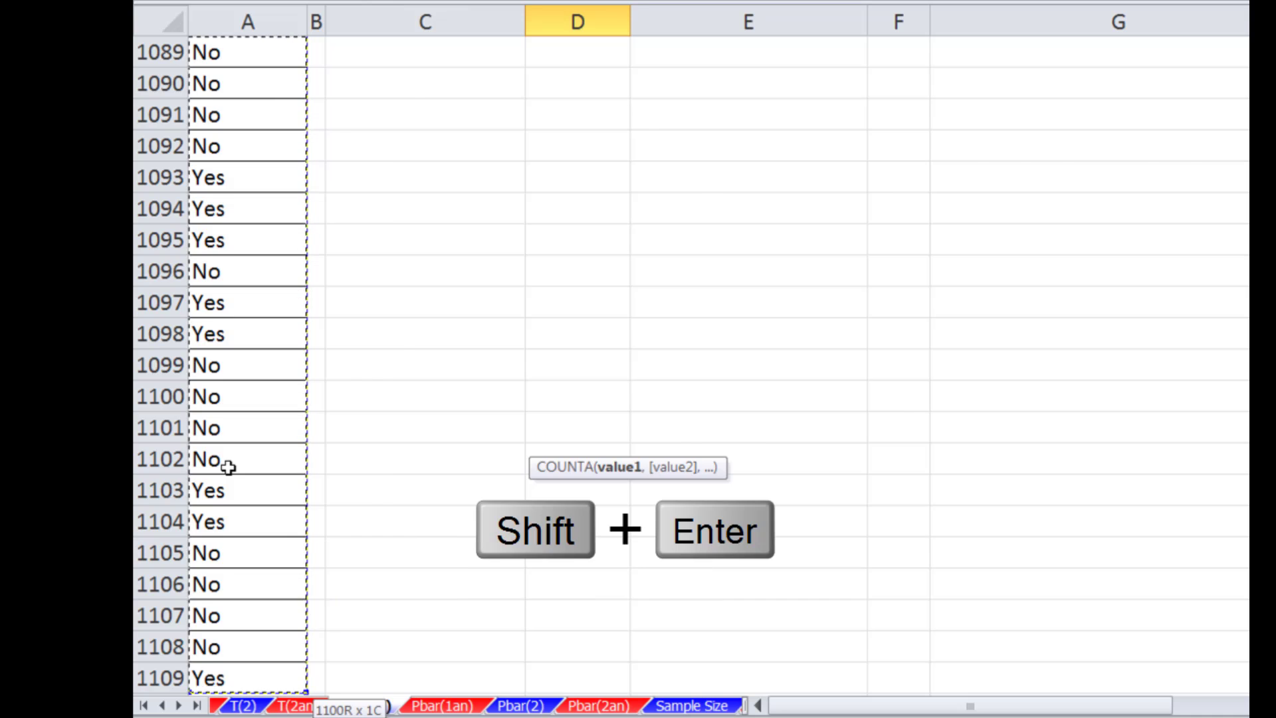
pyautogui.scroll(2, 525, 459)
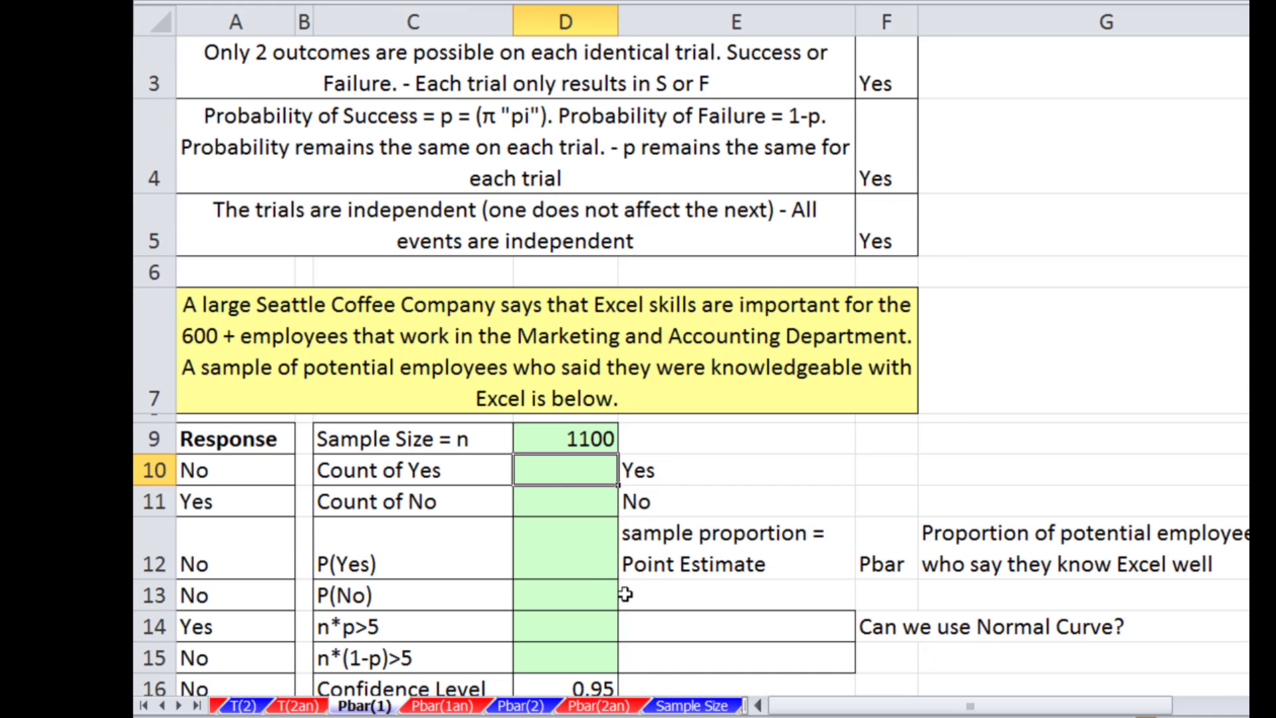
# Count the Yes responses in D10 with =COUNTIF($A$10:$A$1109,E10), keeping the response range absolute.
pyautogui.click(545, 499)
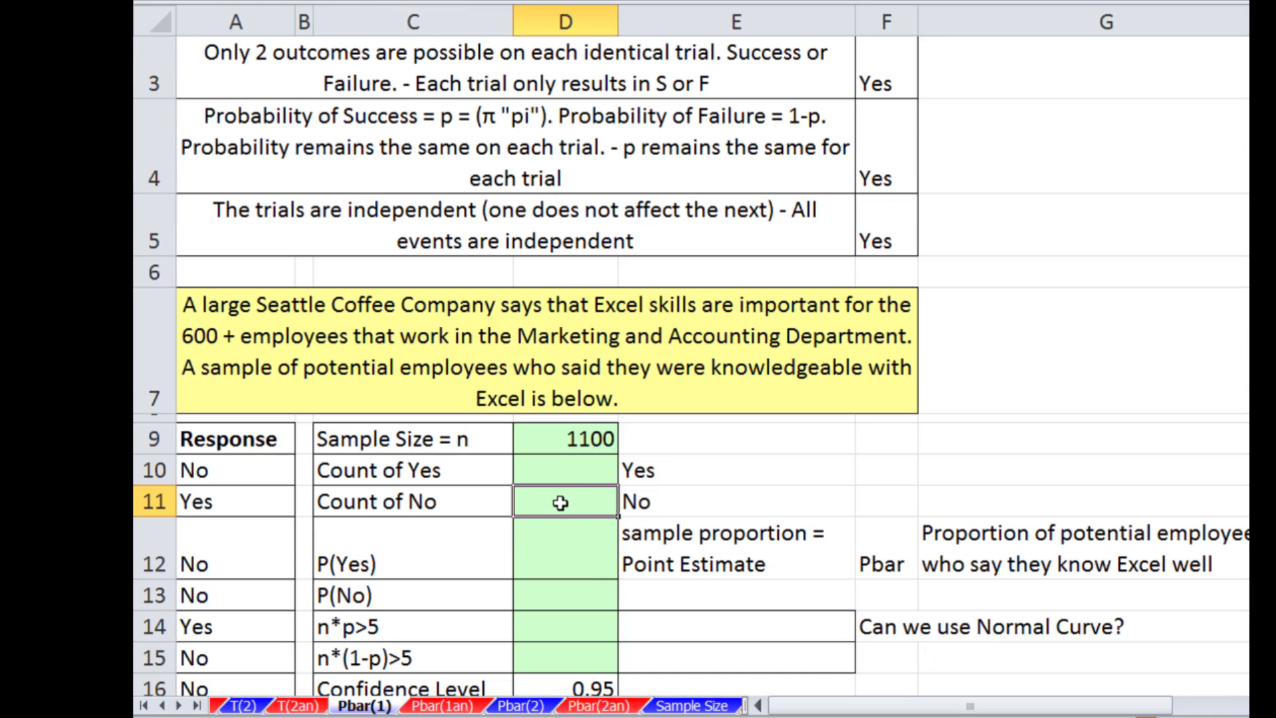
pyautogui.click(553, 471)
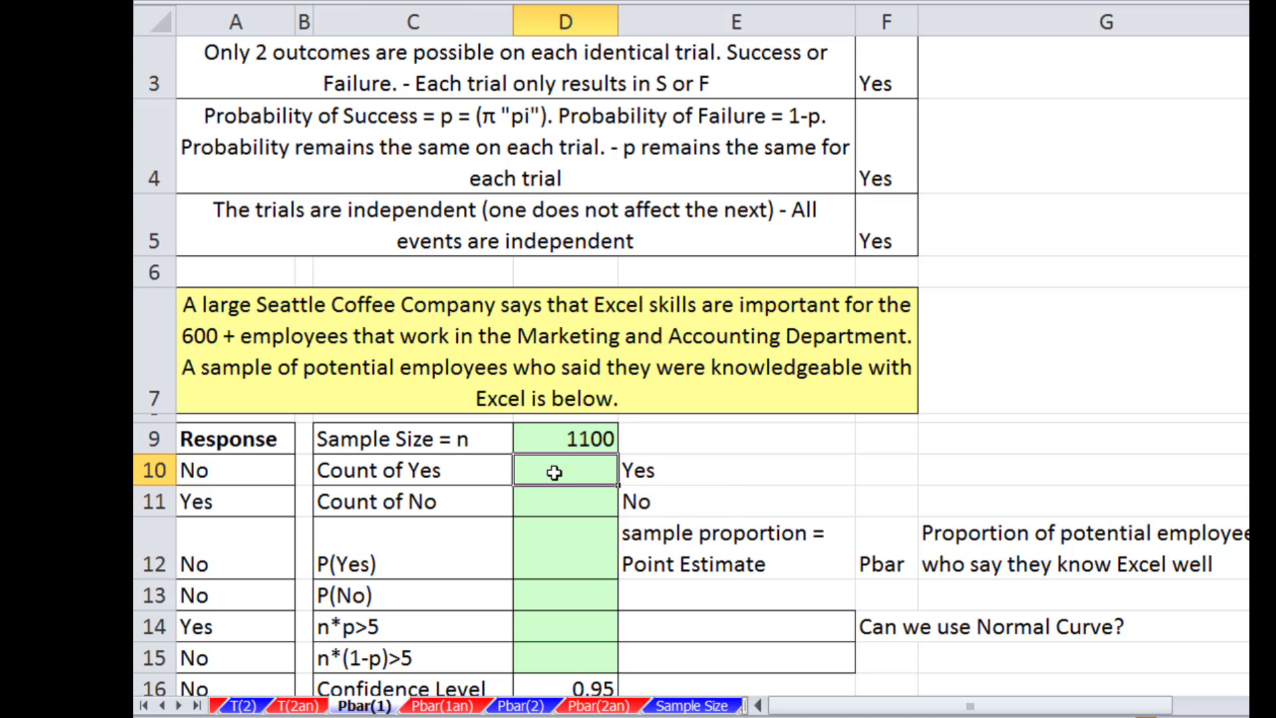
pyautogui.write('=count')
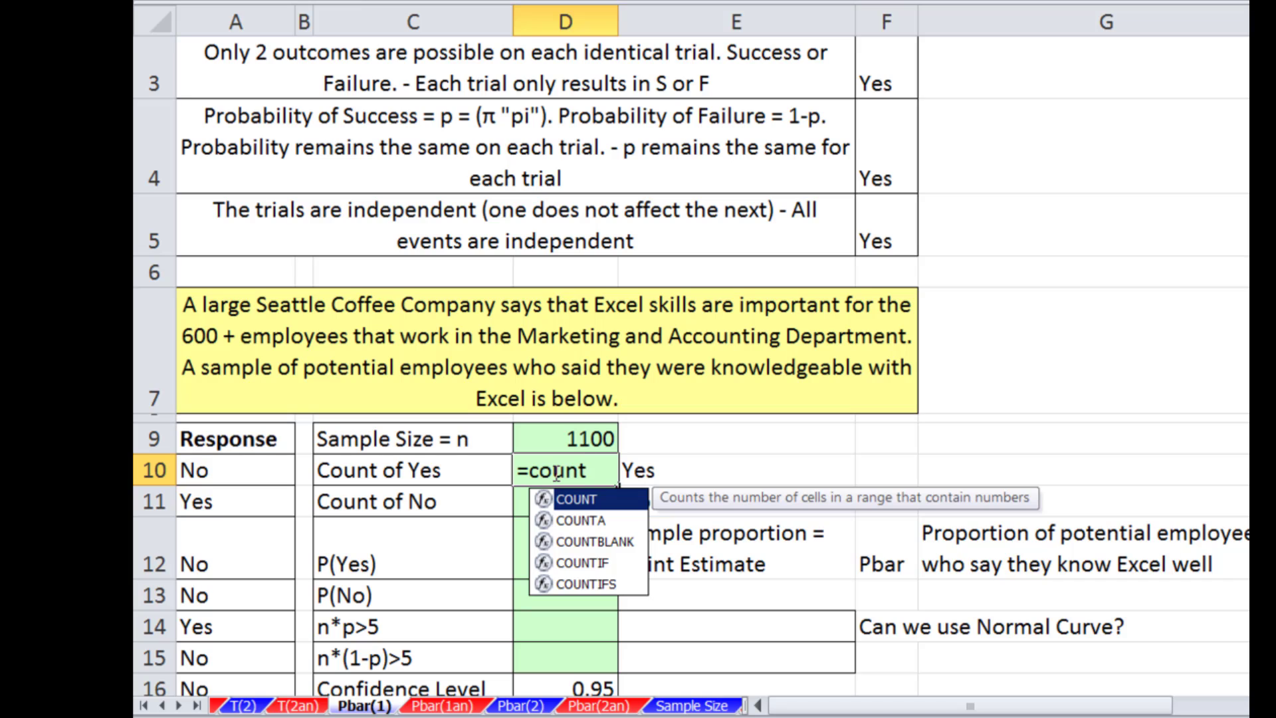
pyautogui.write('i')
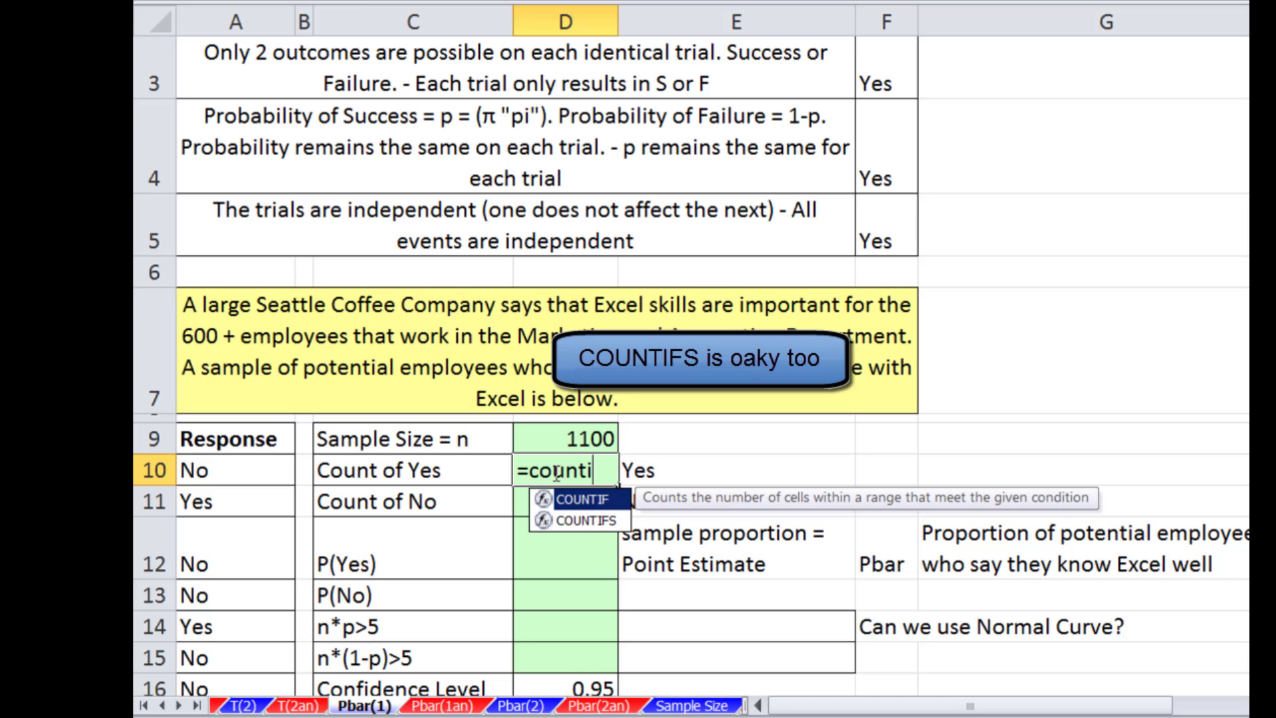
pyautogui.press('Tab')
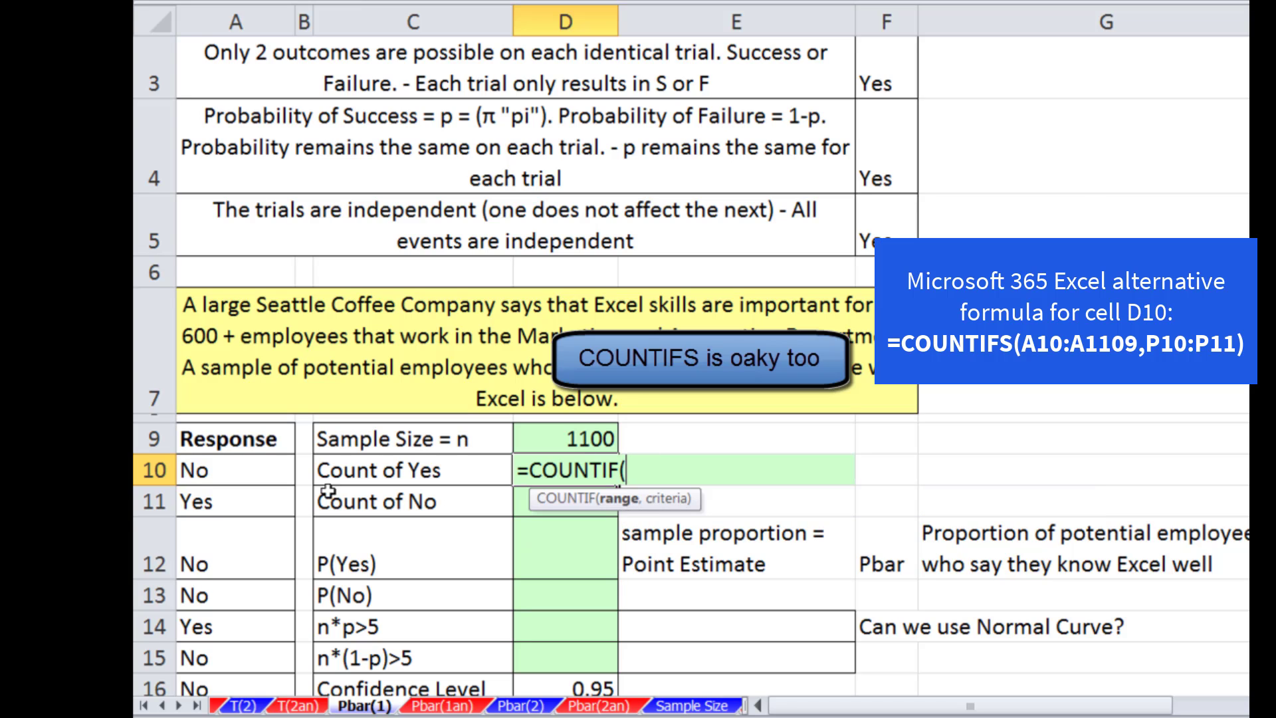
pyautogui.click(288, 475)
pyautogui.hotkey('ctrl', 'shift', 'Down')
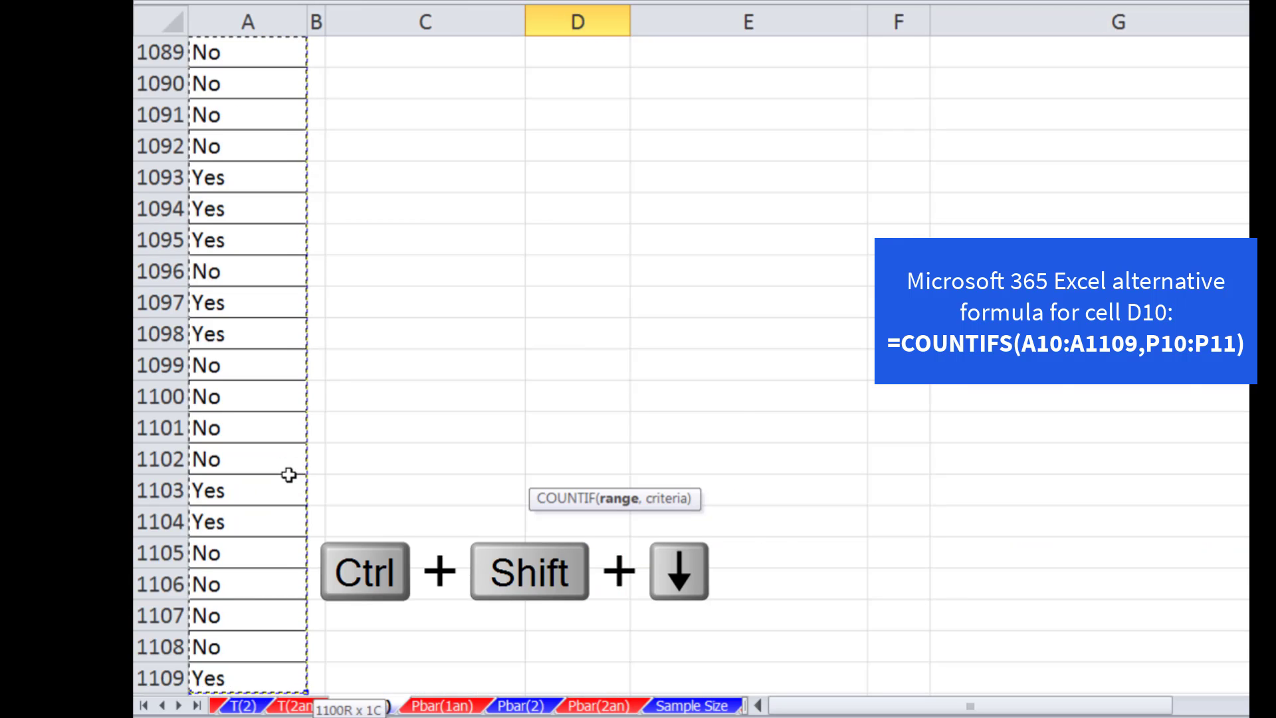
pyautogui.press('F4')
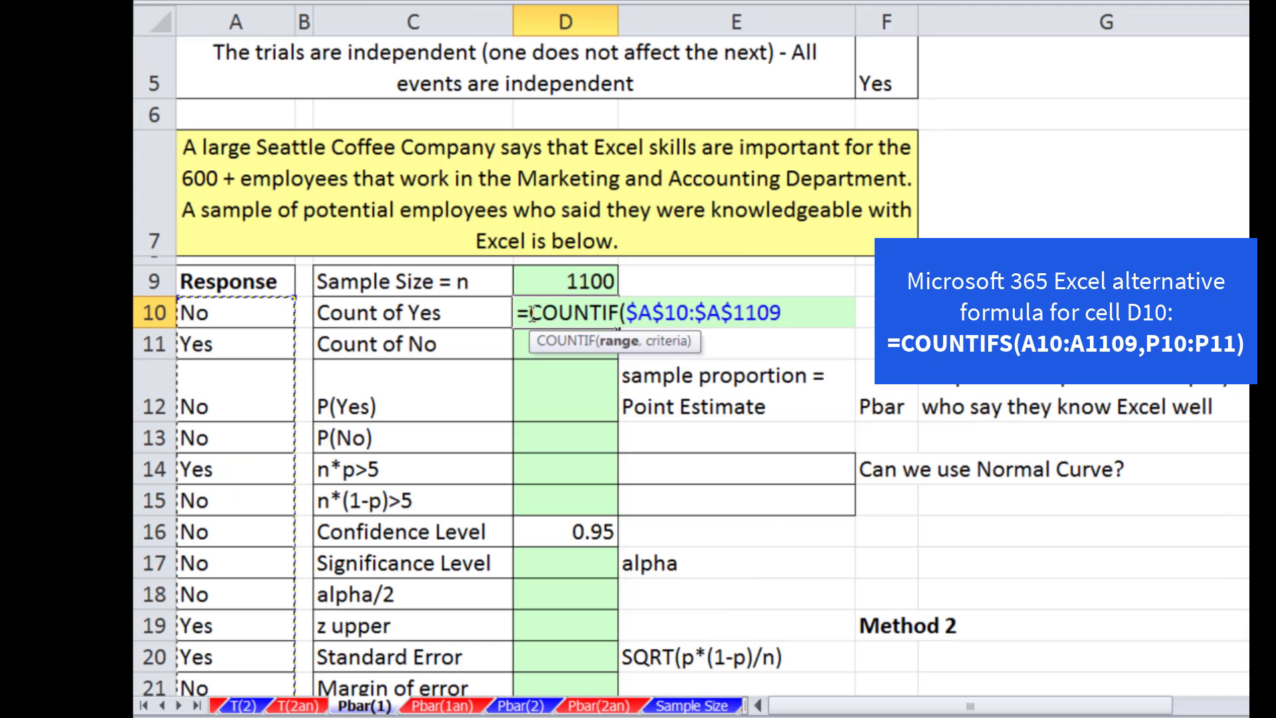
pyautogui.moveTo(658, 349); pyautogui.dragTo(713, 292)
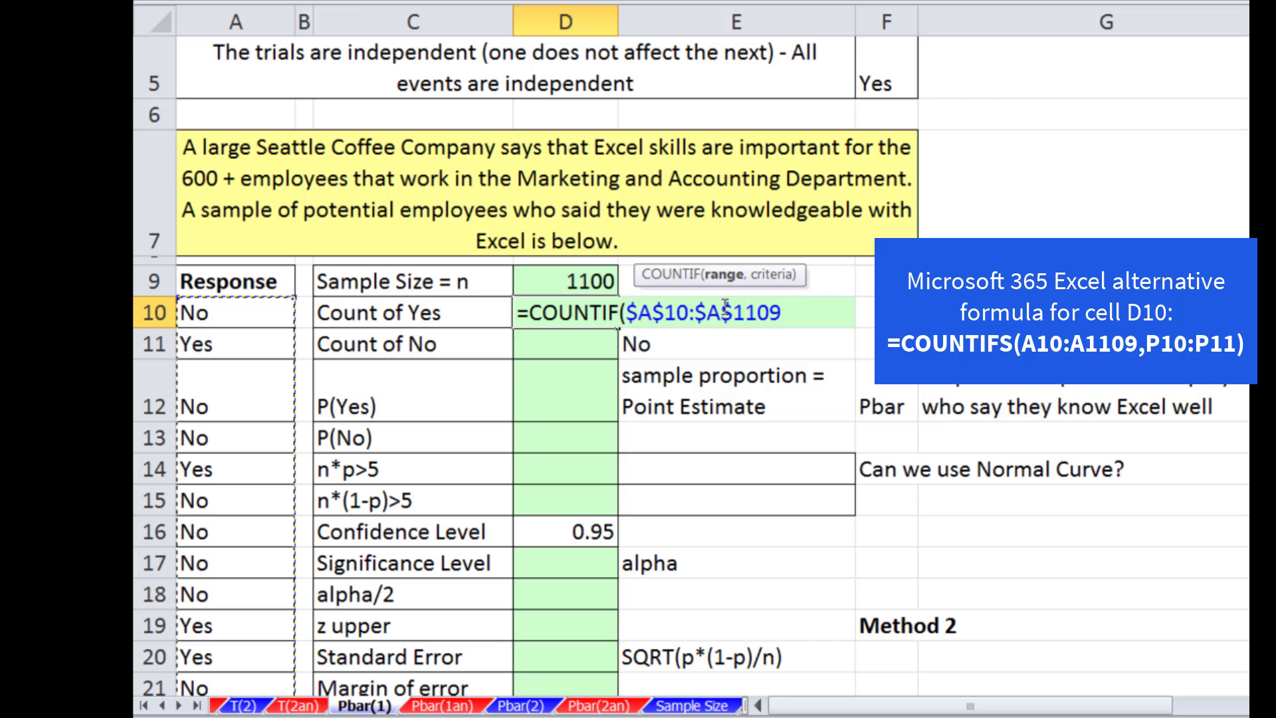
pyautogui.write(',')
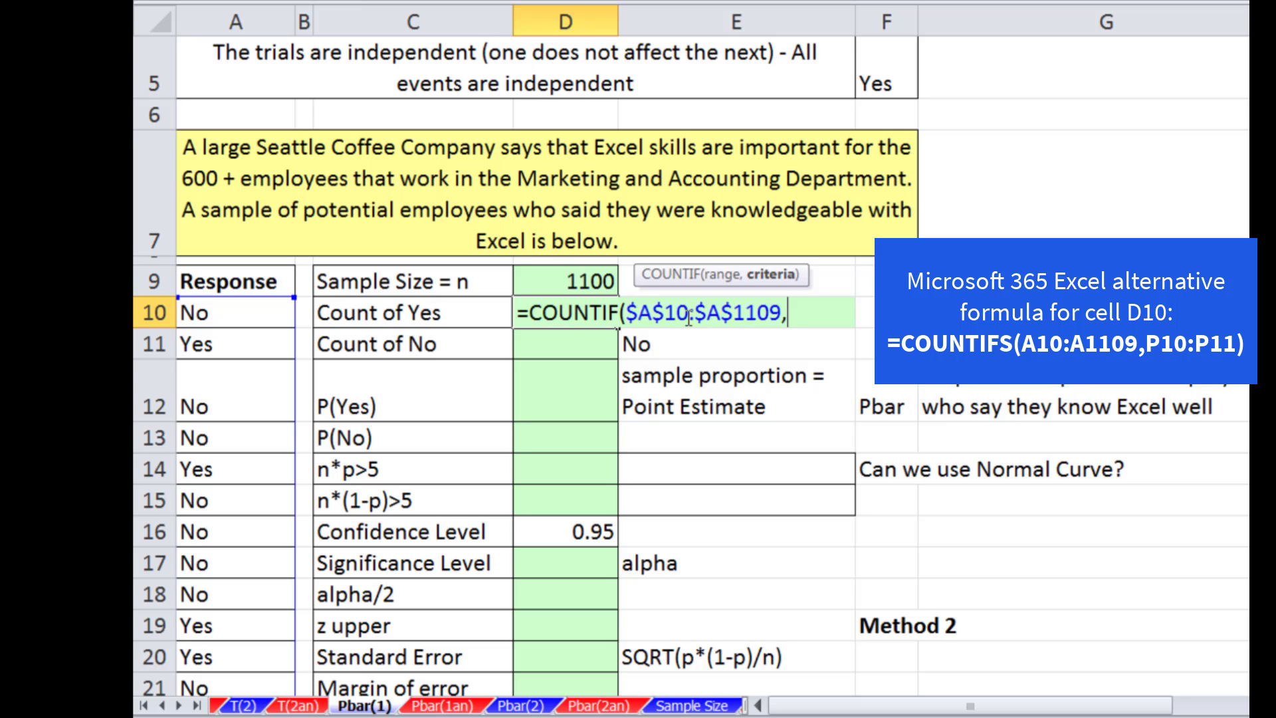
pyautogui.press('Right')
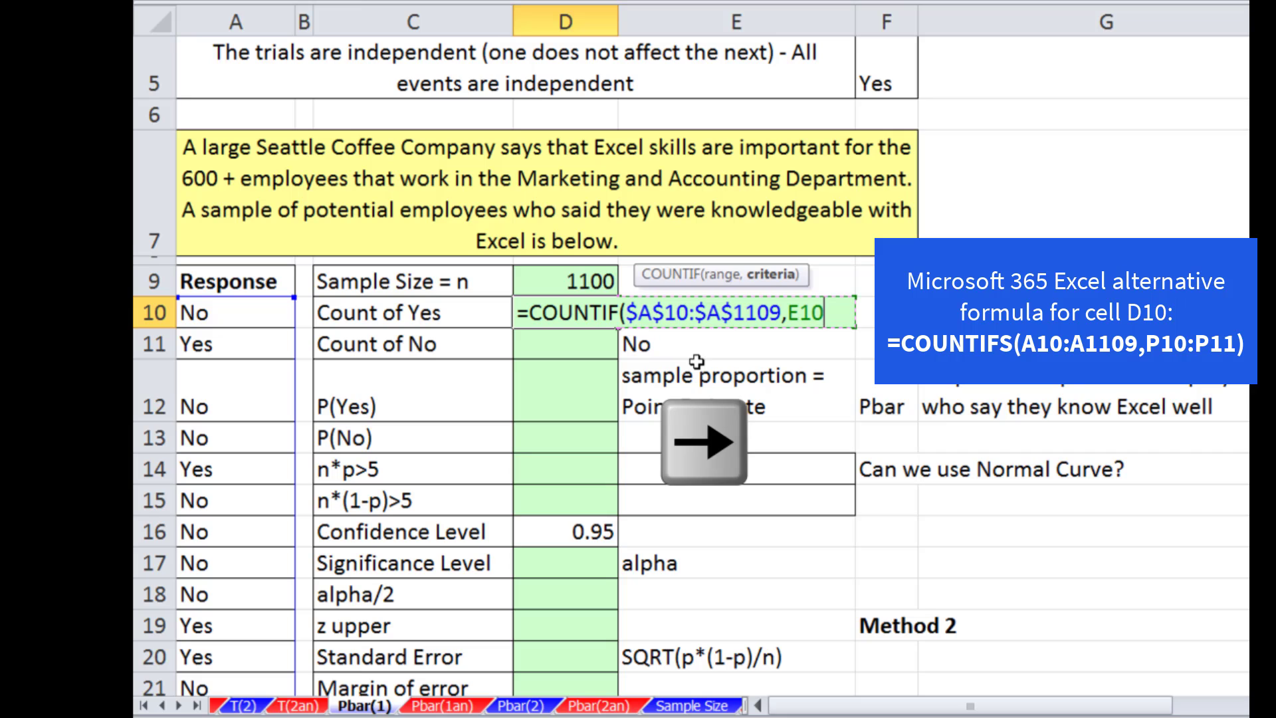
pyautogui.write(')')
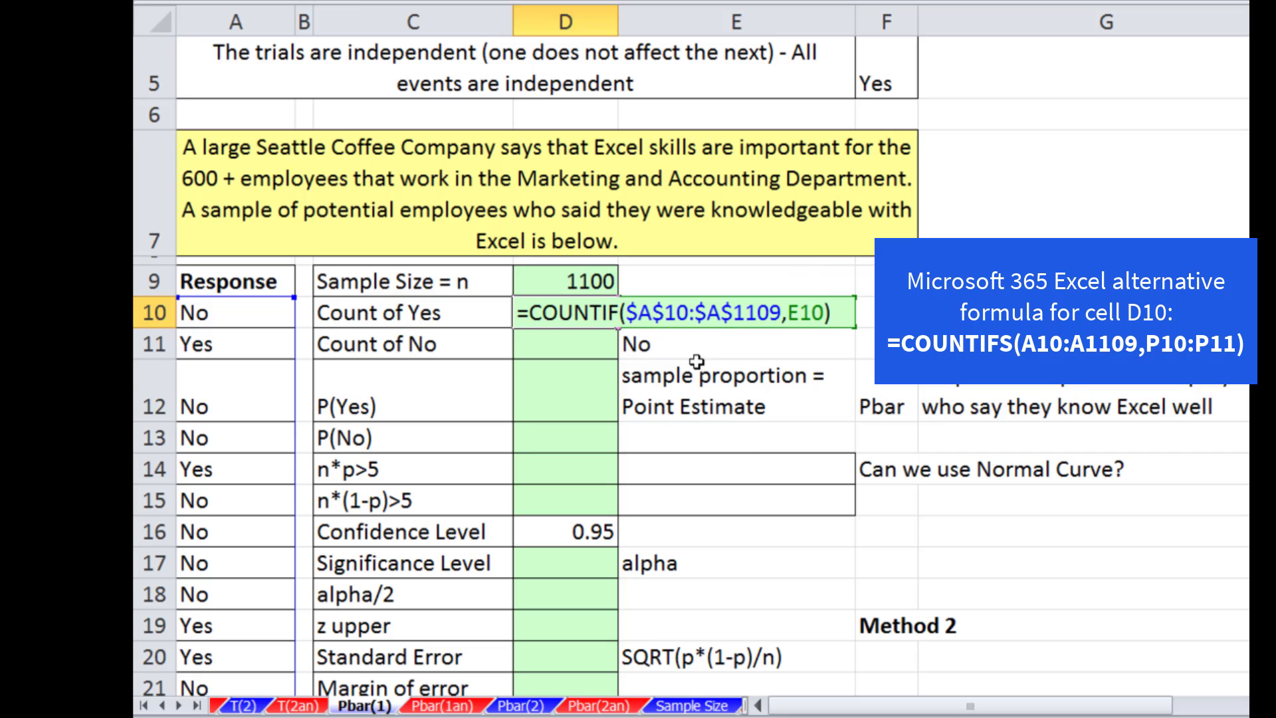
pyautogui.hotkey('ctrl', 'Return')
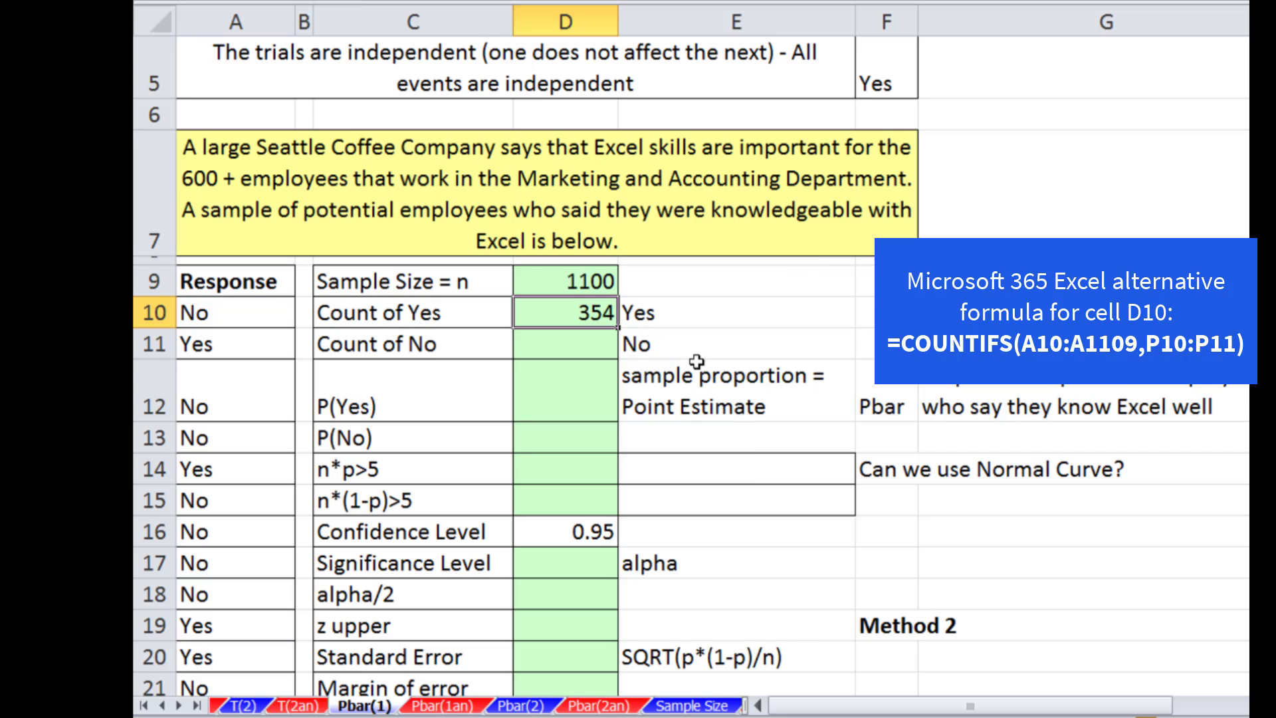
# Copy the COUNTIF formula from D10 down to D11 to count the No responses.
pyautogui.moveTo(619, 327); pyautogui.dragTo(618, 359)
pyautogui.click(541, 396)
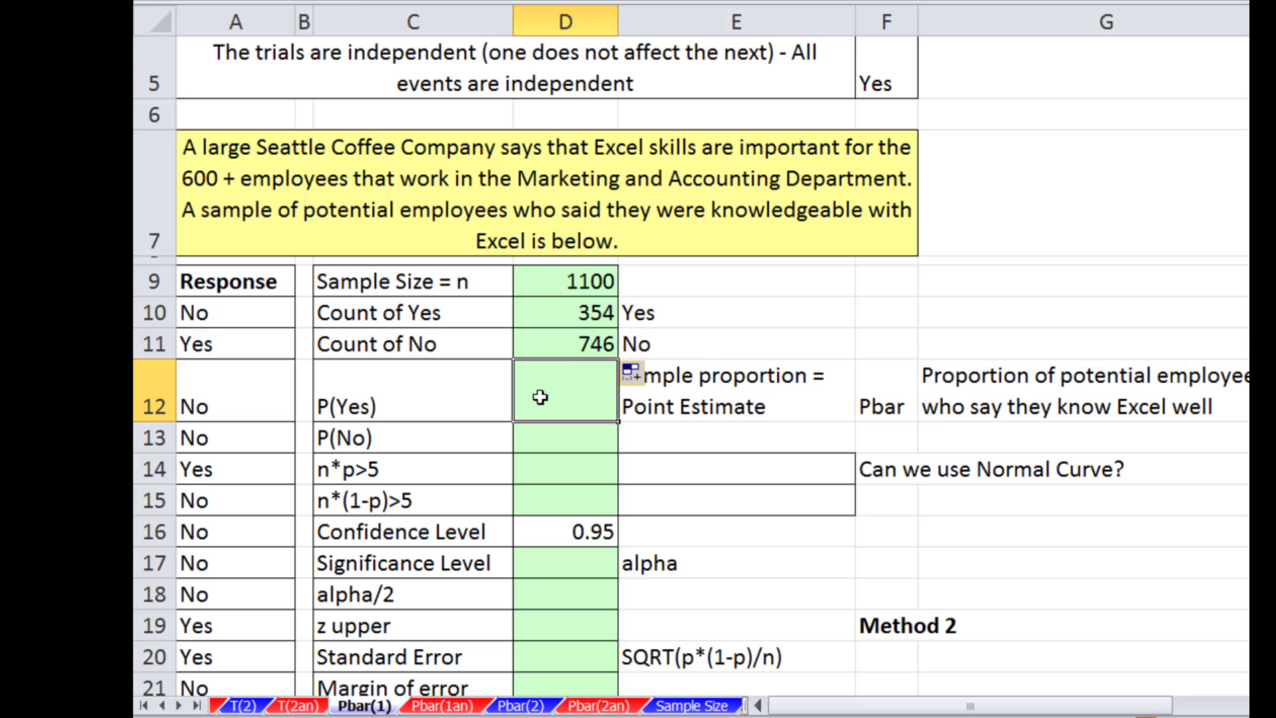
pyautogui.click(544, 279)
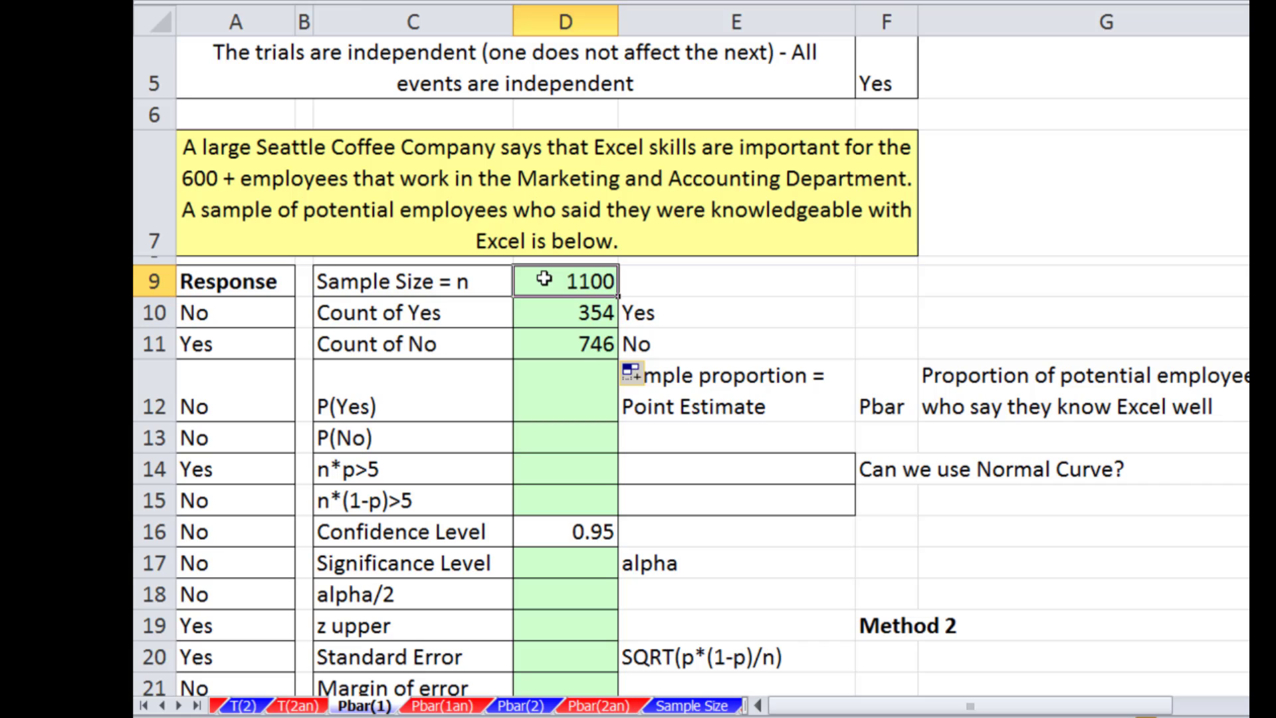
# Calculate P(Yes) in D12 with =D10/$D$9 and copy the formula down to D13 for P(No).
pyautogui.click(556, 323)
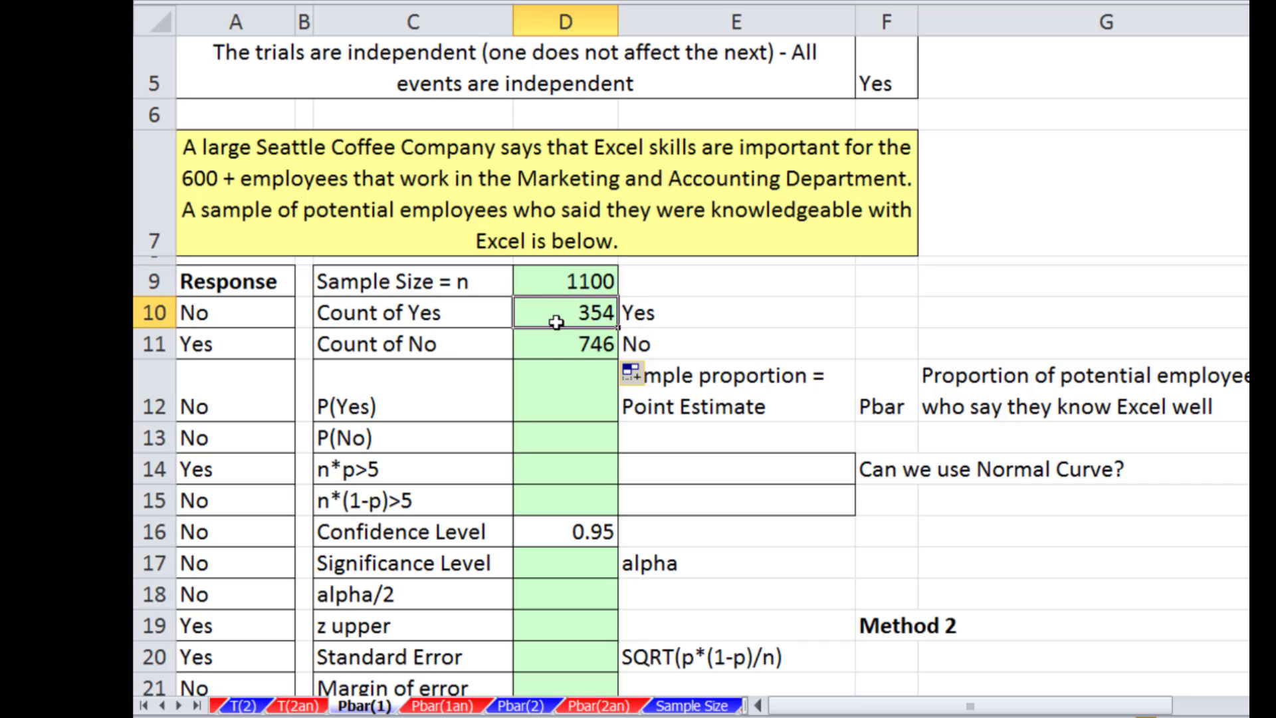
pyautogui.click(537, 410)
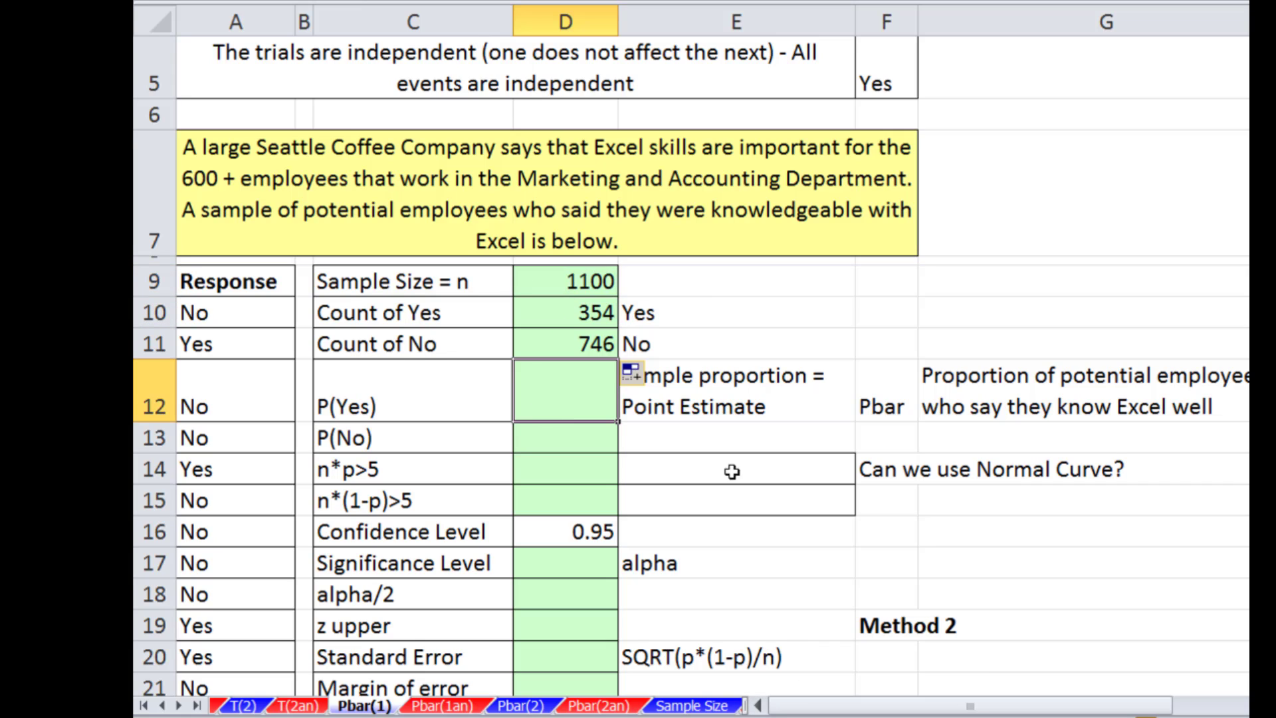
pyautogui.write('=')
pyautogui.press('Up')
pyautogui.press('Up')
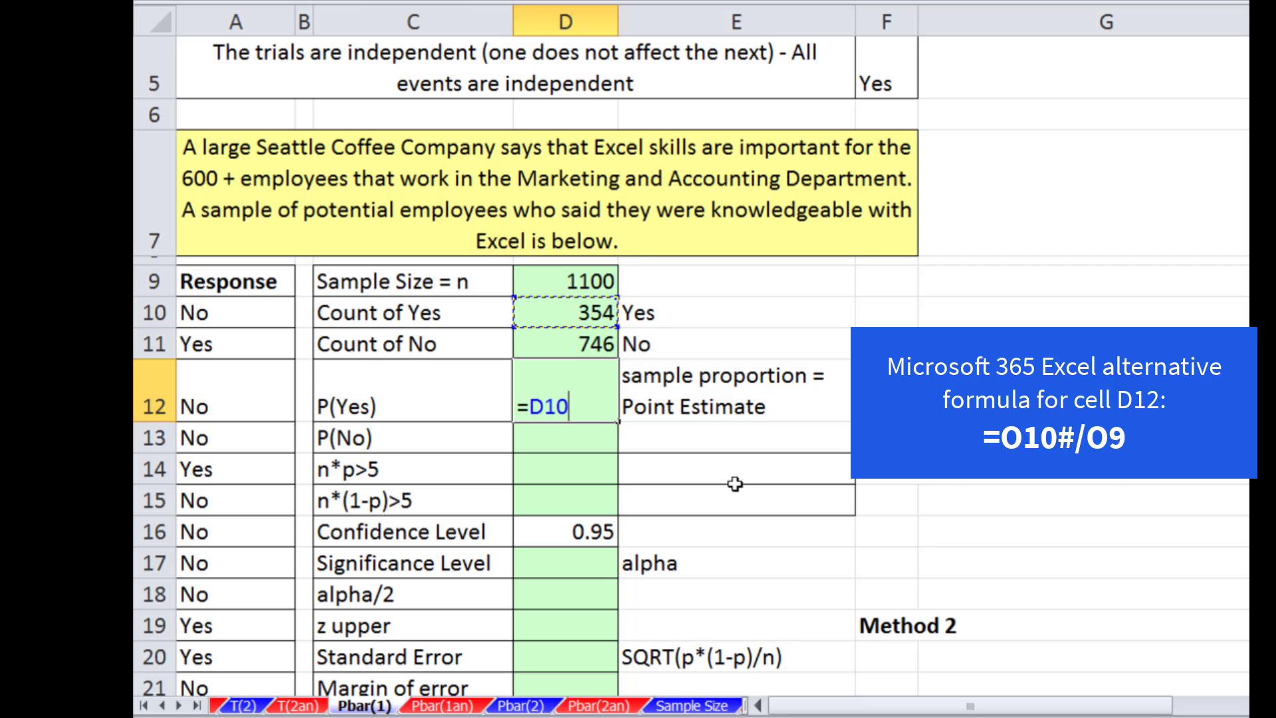
pyautogui.write('/')
pyautogui.press('Up')
pyautogui.press('Up')
pyautogui.press('Up')
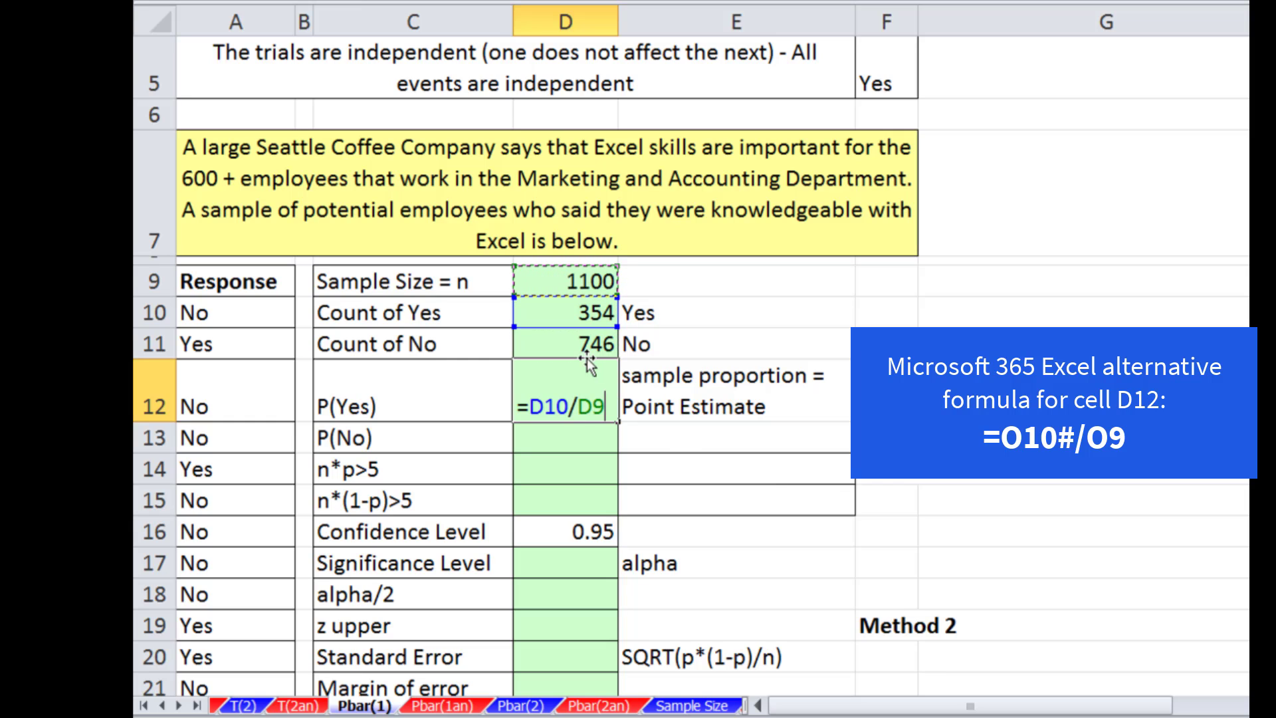
pyautogui.press('F4')
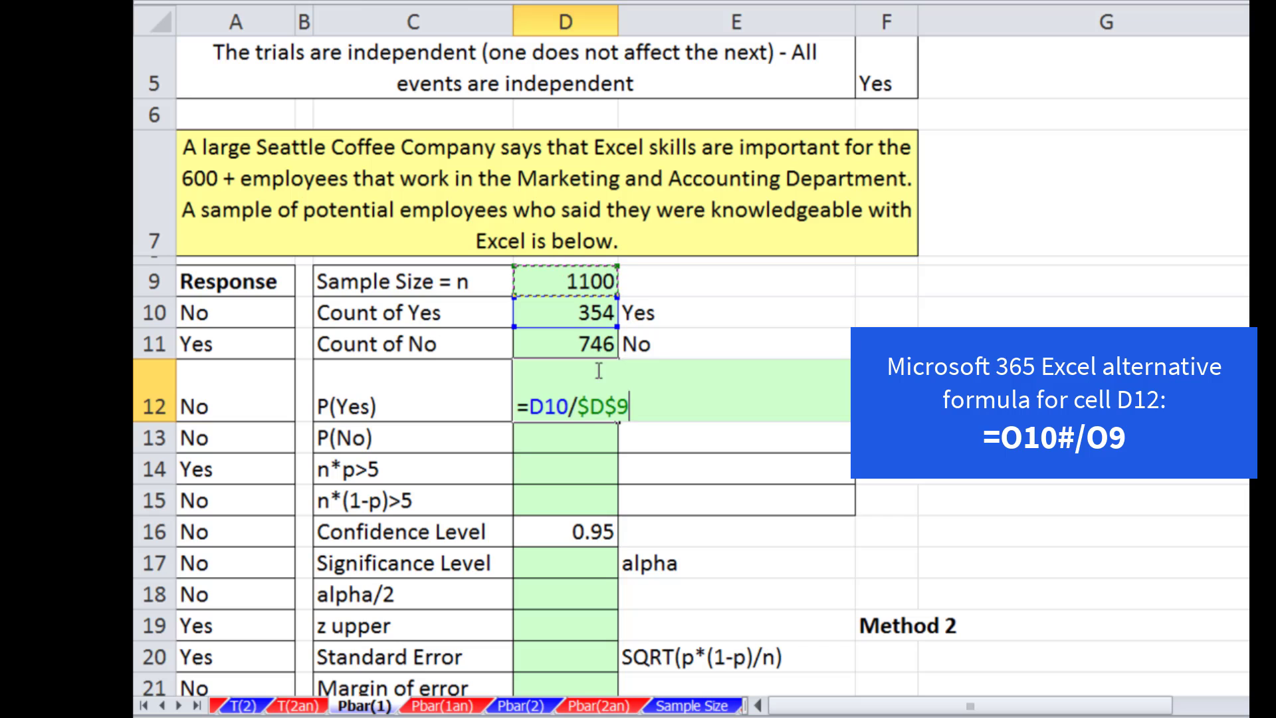
pyautogui.hotkey('ctrl', 'Return')
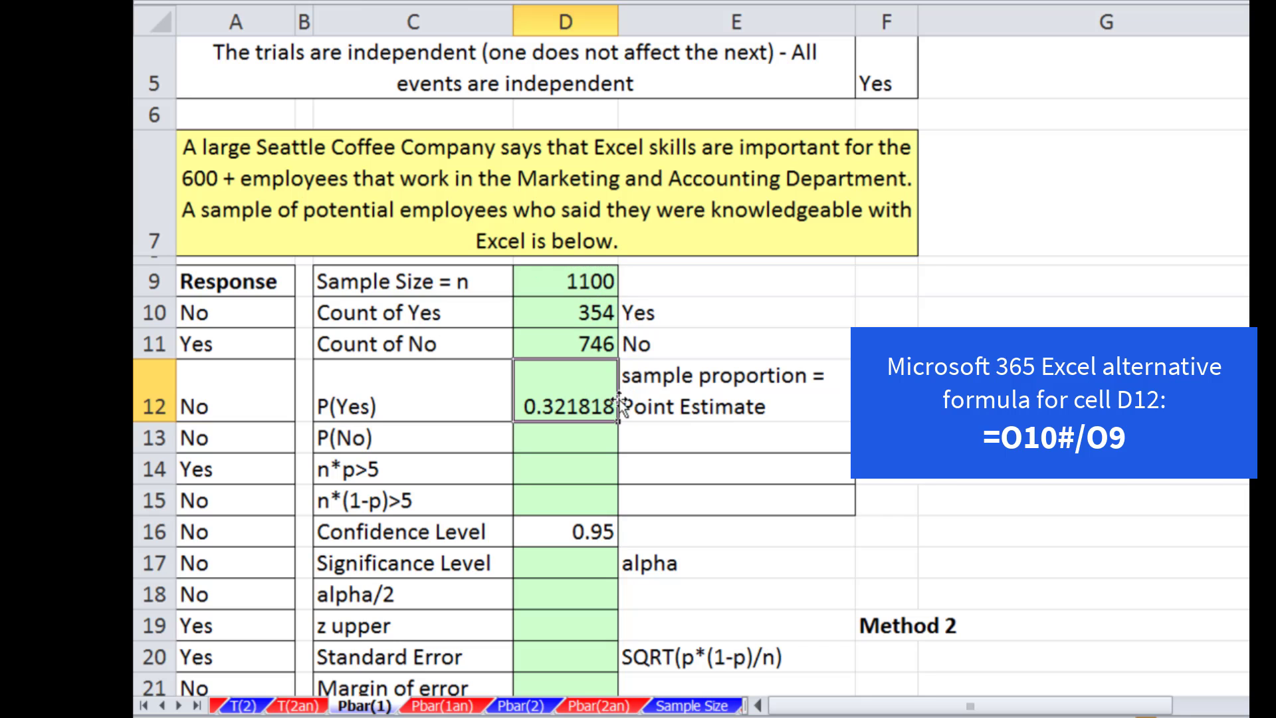
pyautogui.moveTo(617, 423); pyautogui.dragTo(591, 453)
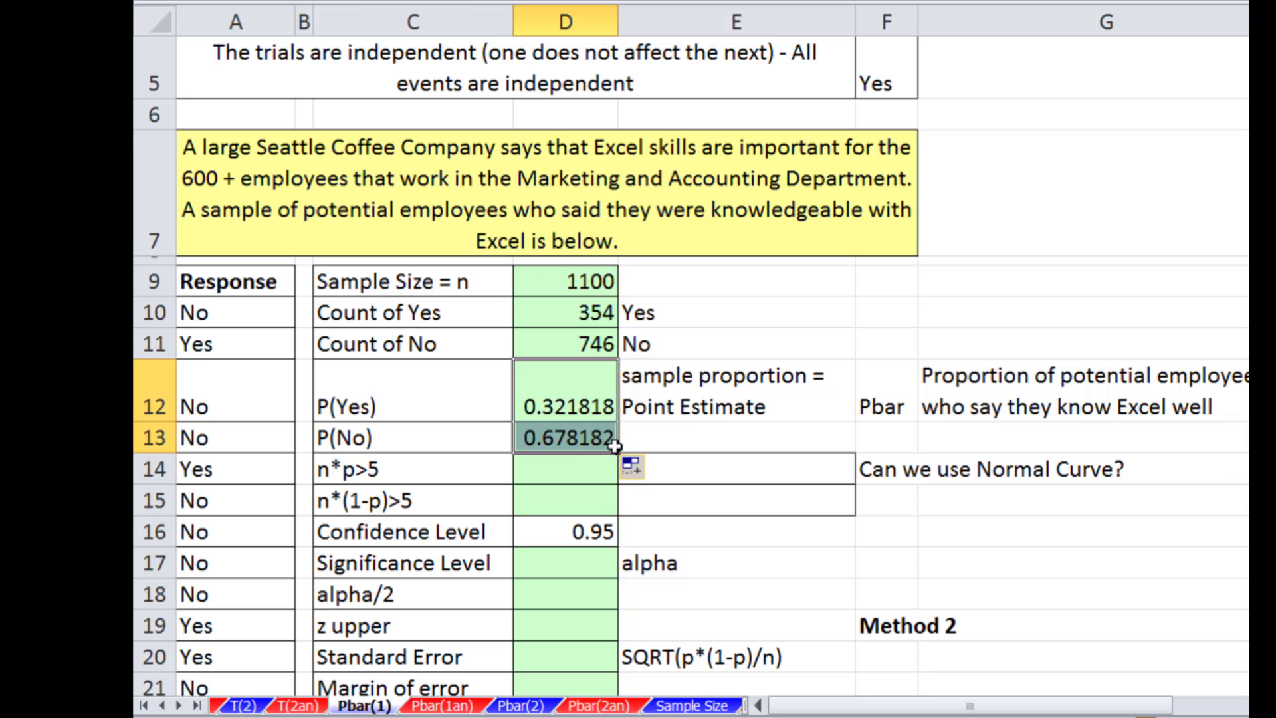
pyautogui.click(561, 393)
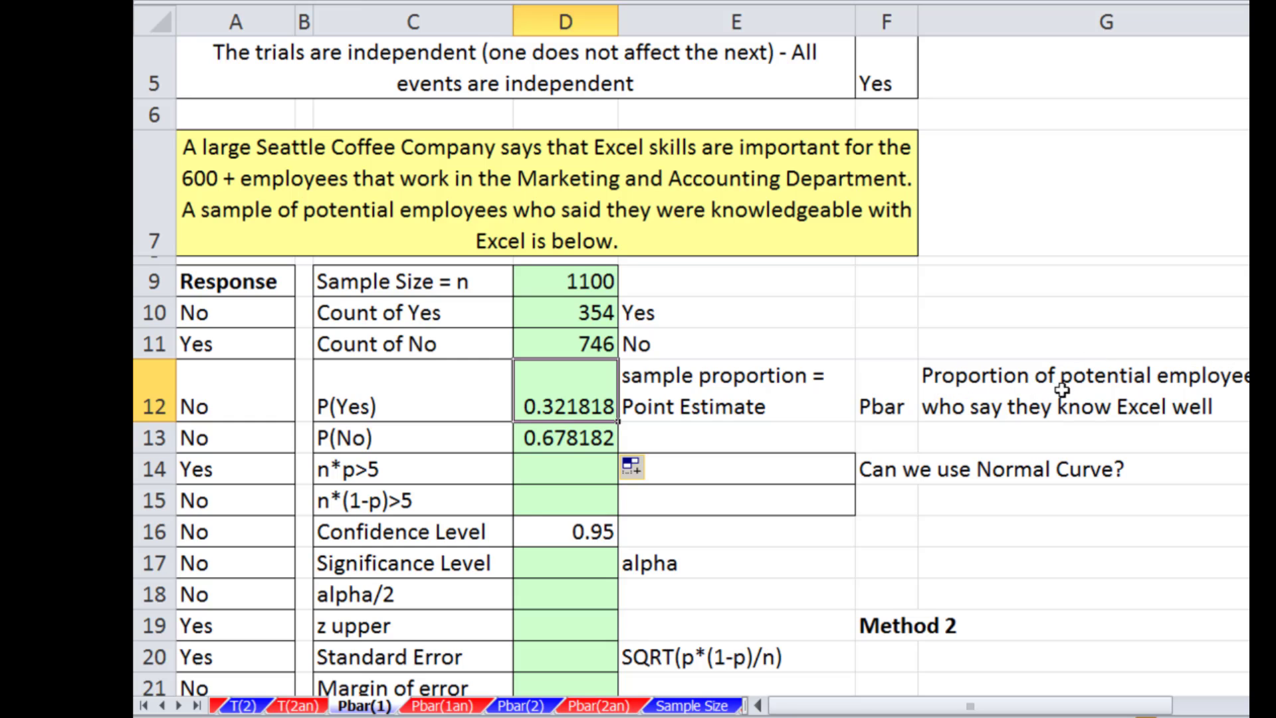
# Calculate n*p in D14 with =$D$9*D12 and copy the formula down to D15 for n*(1-p).
pyautogui.click(573, 477)
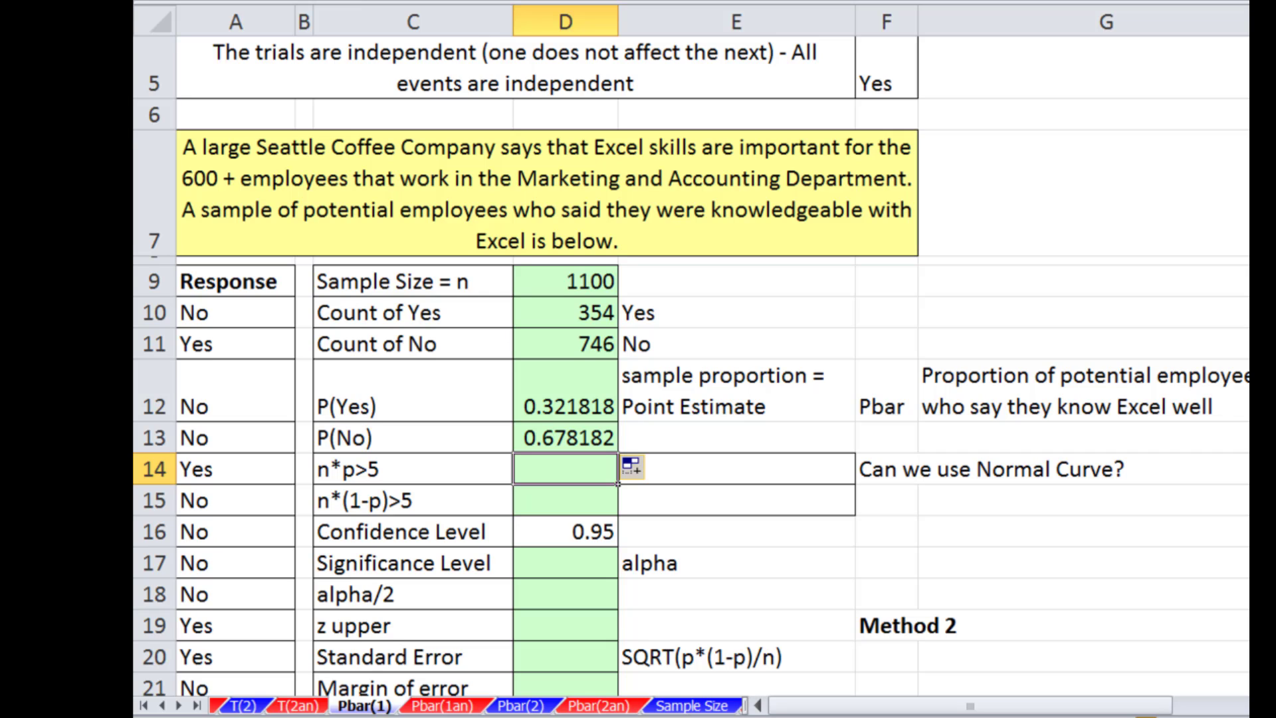
pyautogui.write('=')
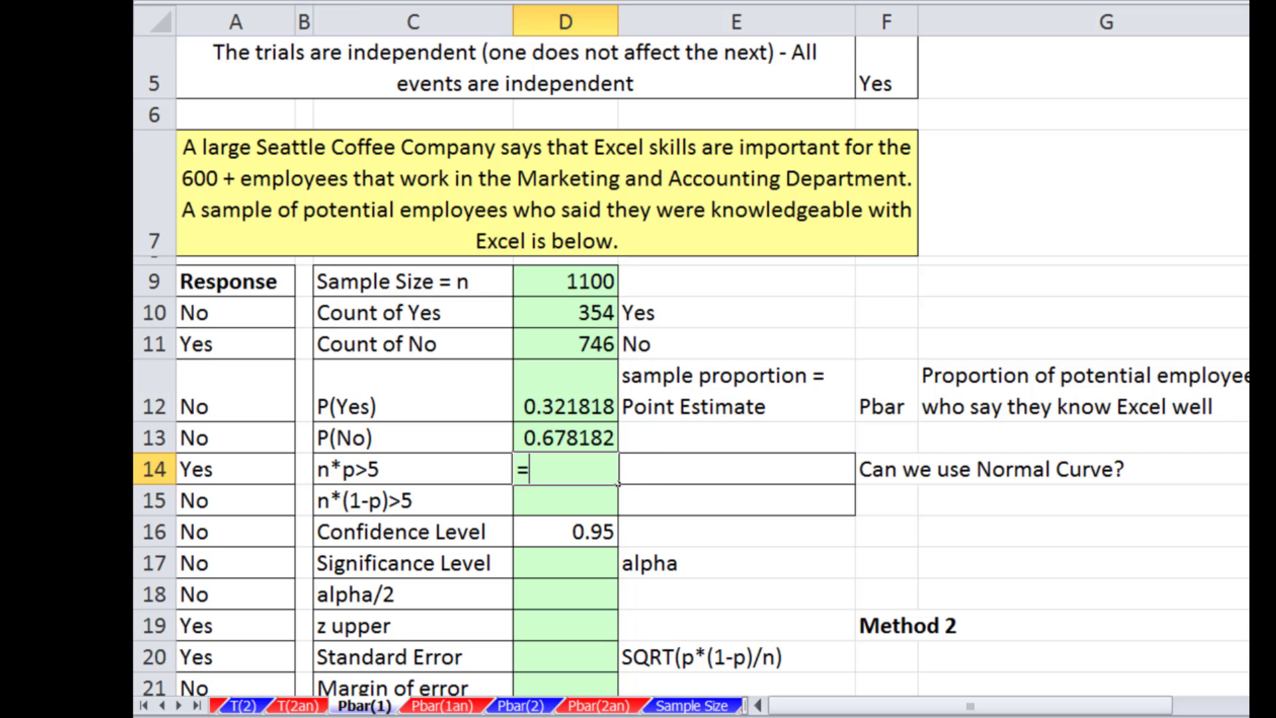
pyautogui.click(593, 283)
pyautogui.write('*')
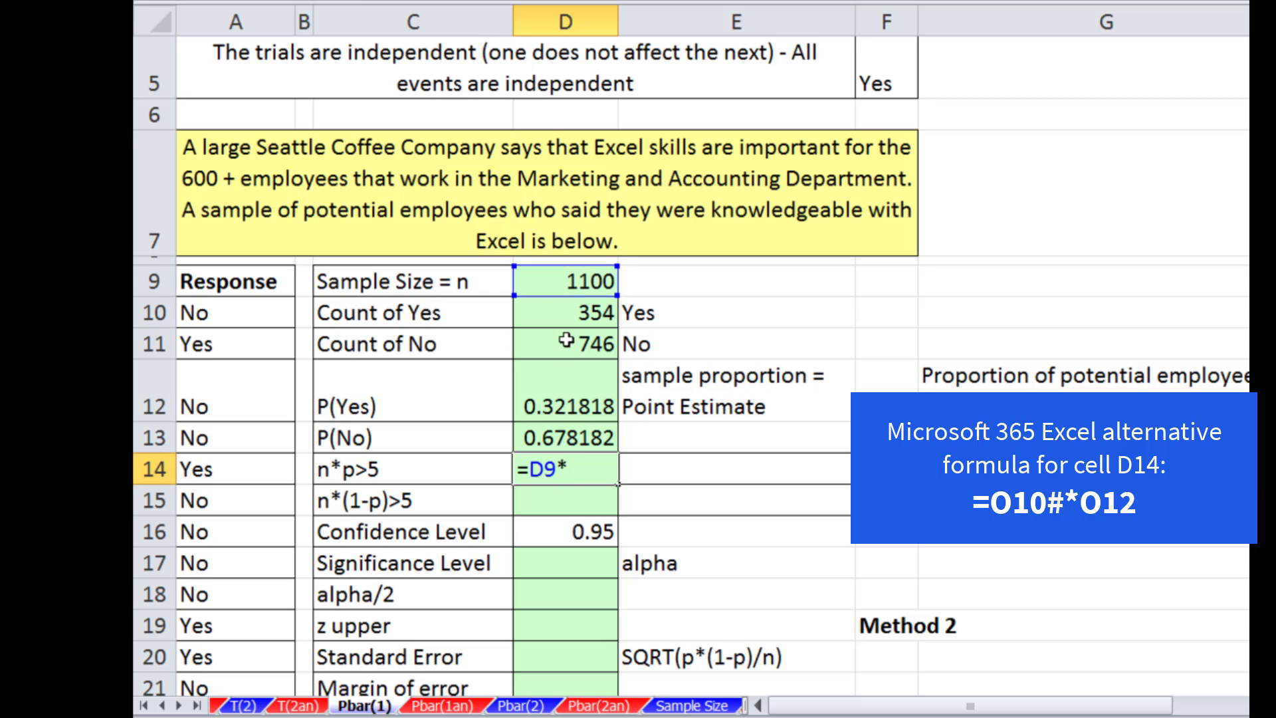
pyautogui.click(584, 405)
pyautogui.click(546, 469)
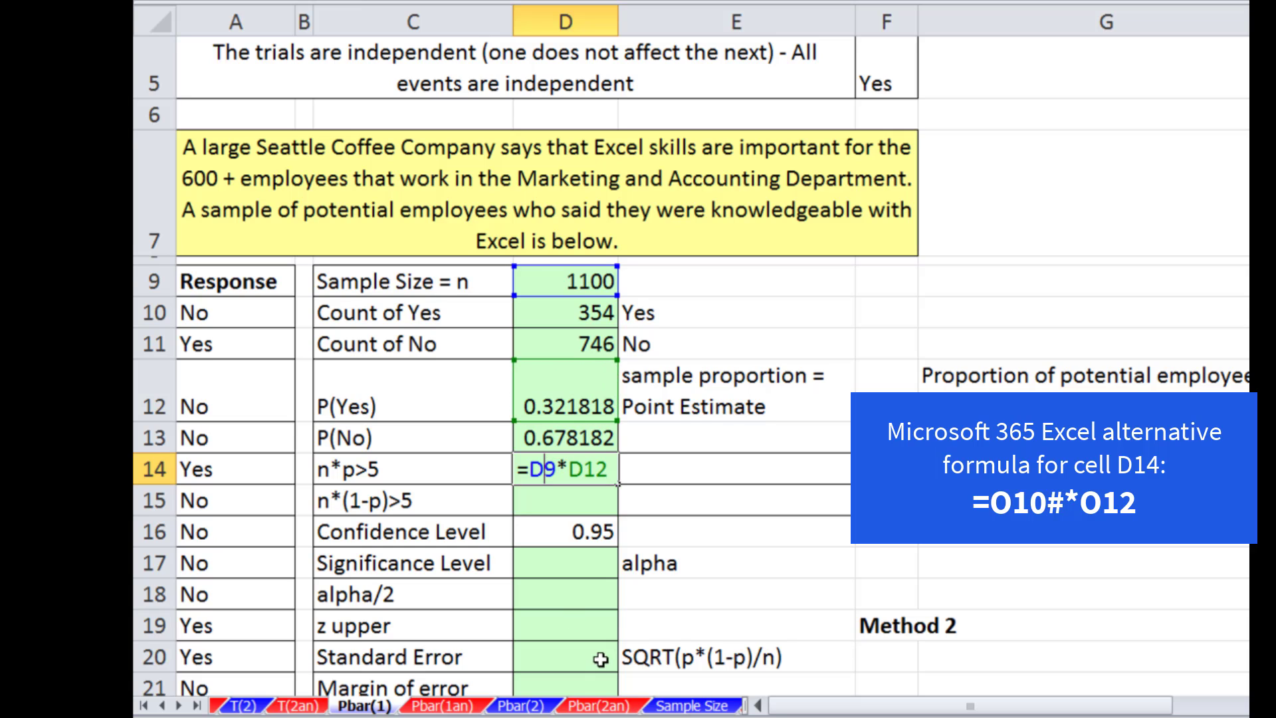
pyautogui.press('F4')
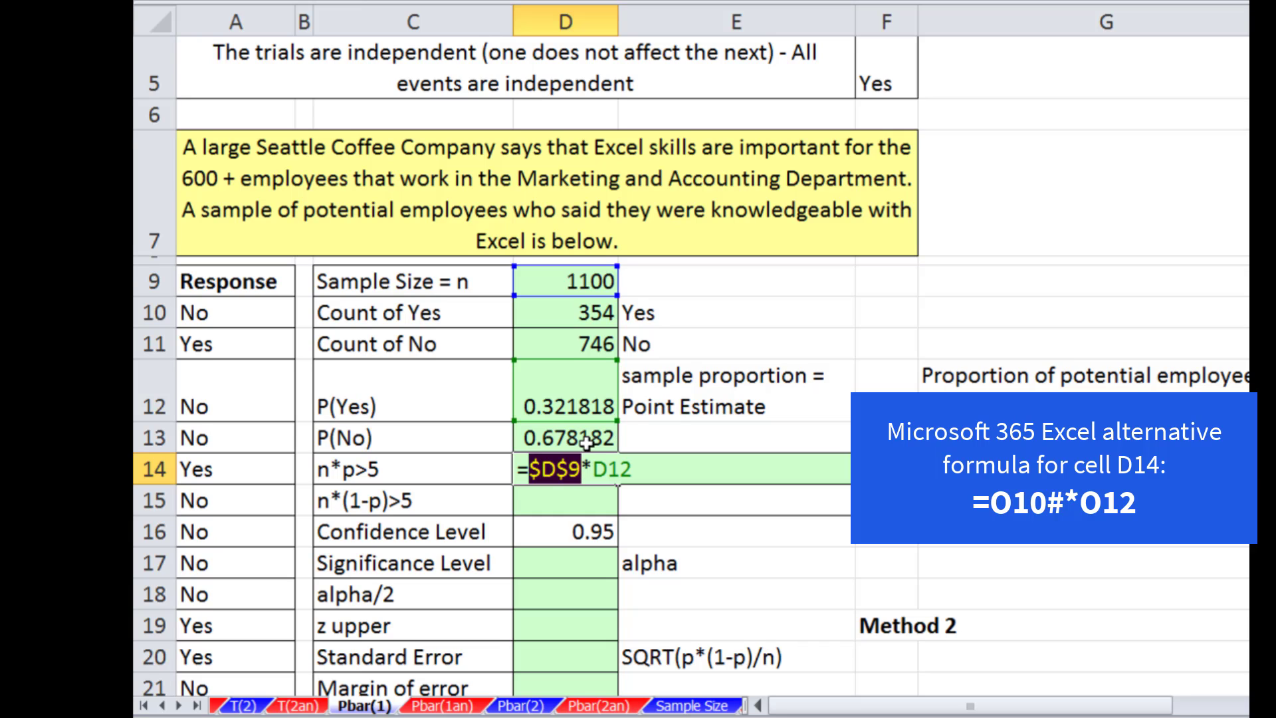
pyautogui.hotkey('ctrl', 'Return')
pyautogui.moveTo(618, 484); pyautogui.dragTo(602, 508)
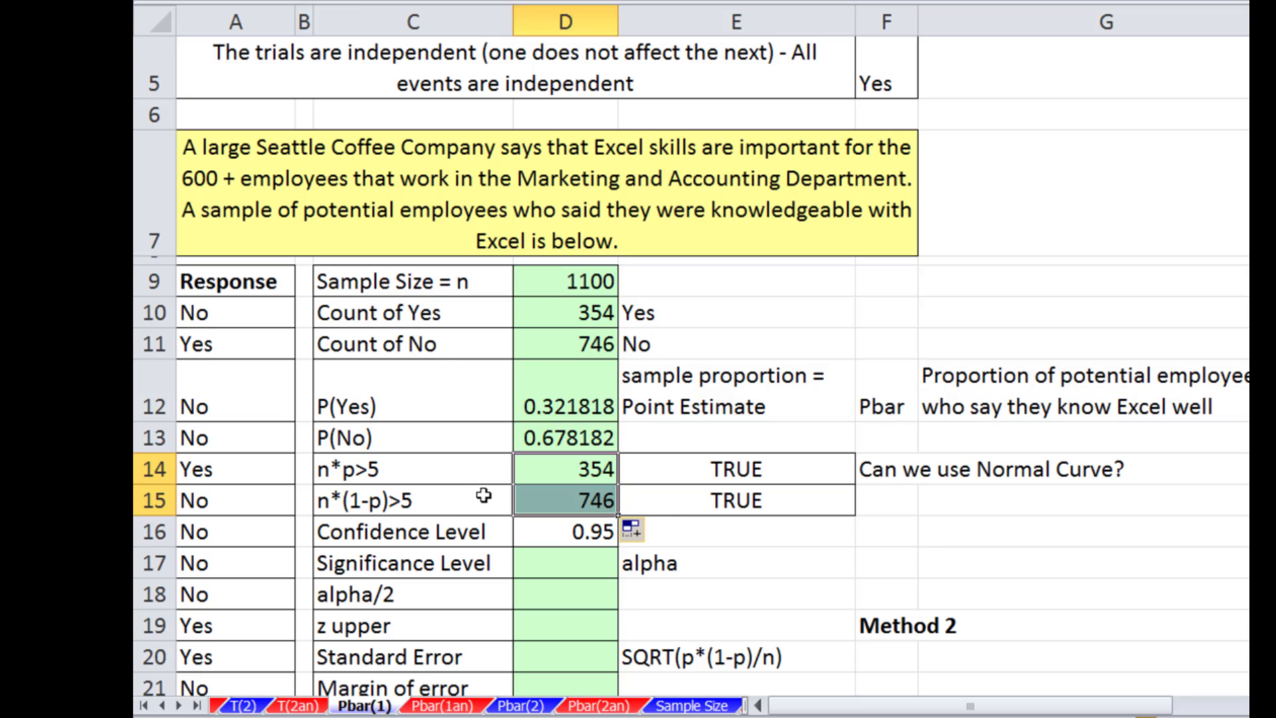
# Calculate the significance level in D17 as one minus the confidence level, with =1-D16.
pyautogui.click(585, 570)
pyautogui.scroll(-1, 585, 565)
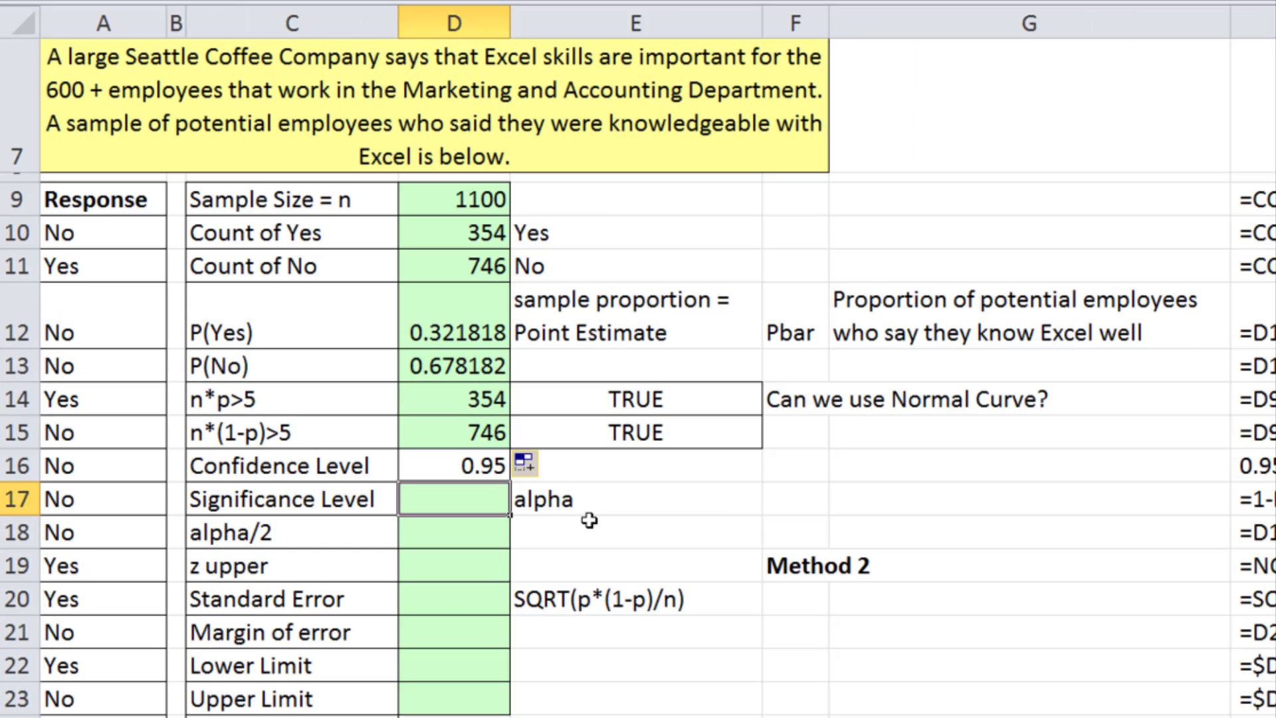
pyautogui.write('=1-')
pyautogui.press('Up')
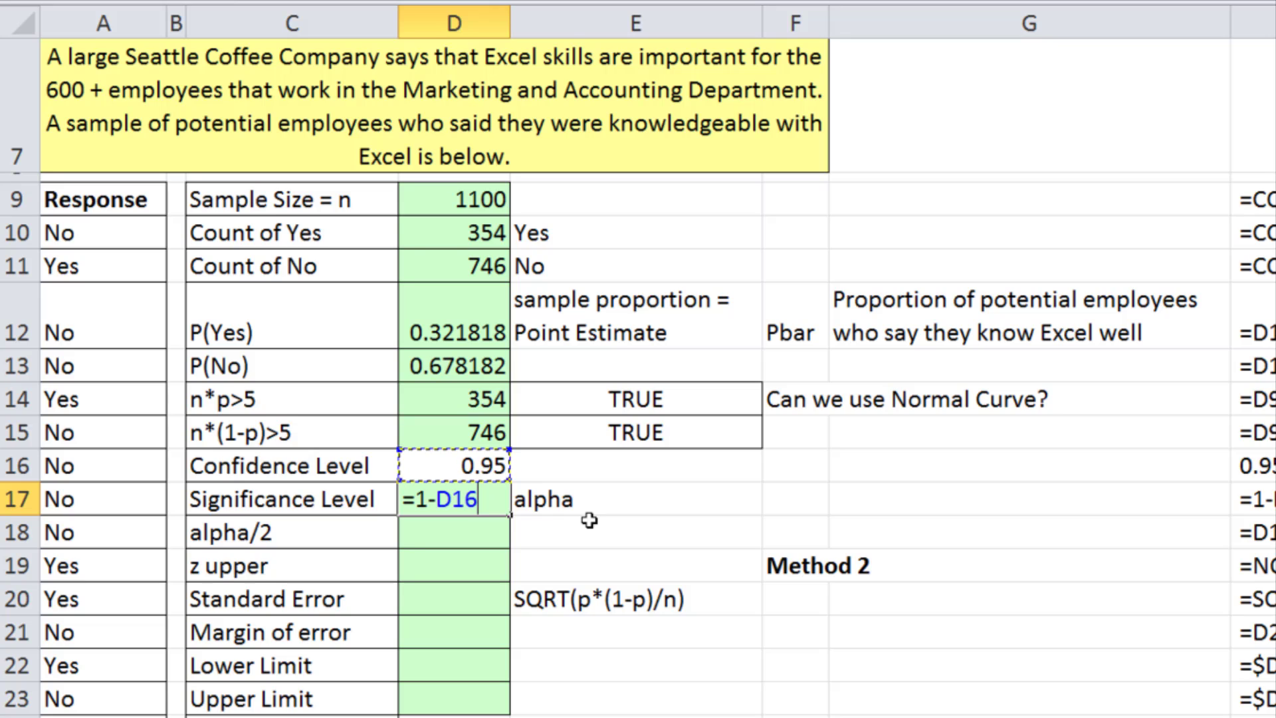
pyautogui.press('Return')
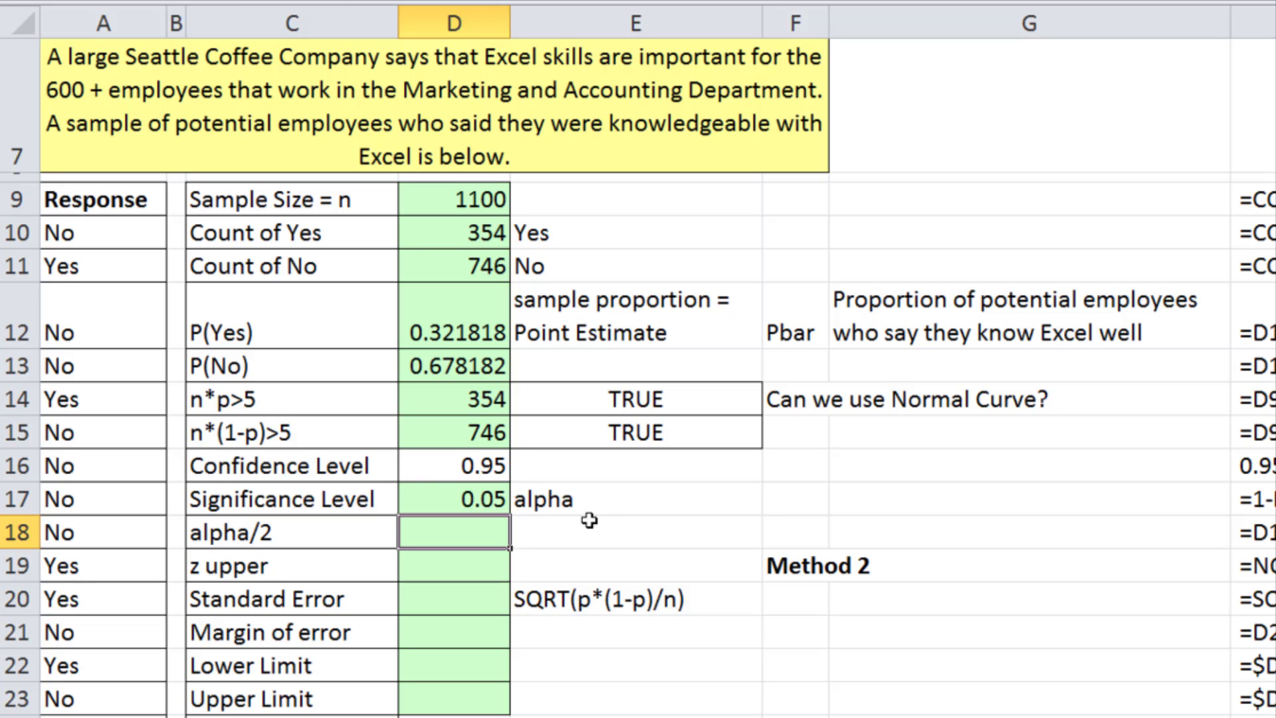
# Calculate alpha/2 in D18 with =D17/2.
pyautogui.write('=')
pyautogui.press('Up')
pyautogui.write('/')
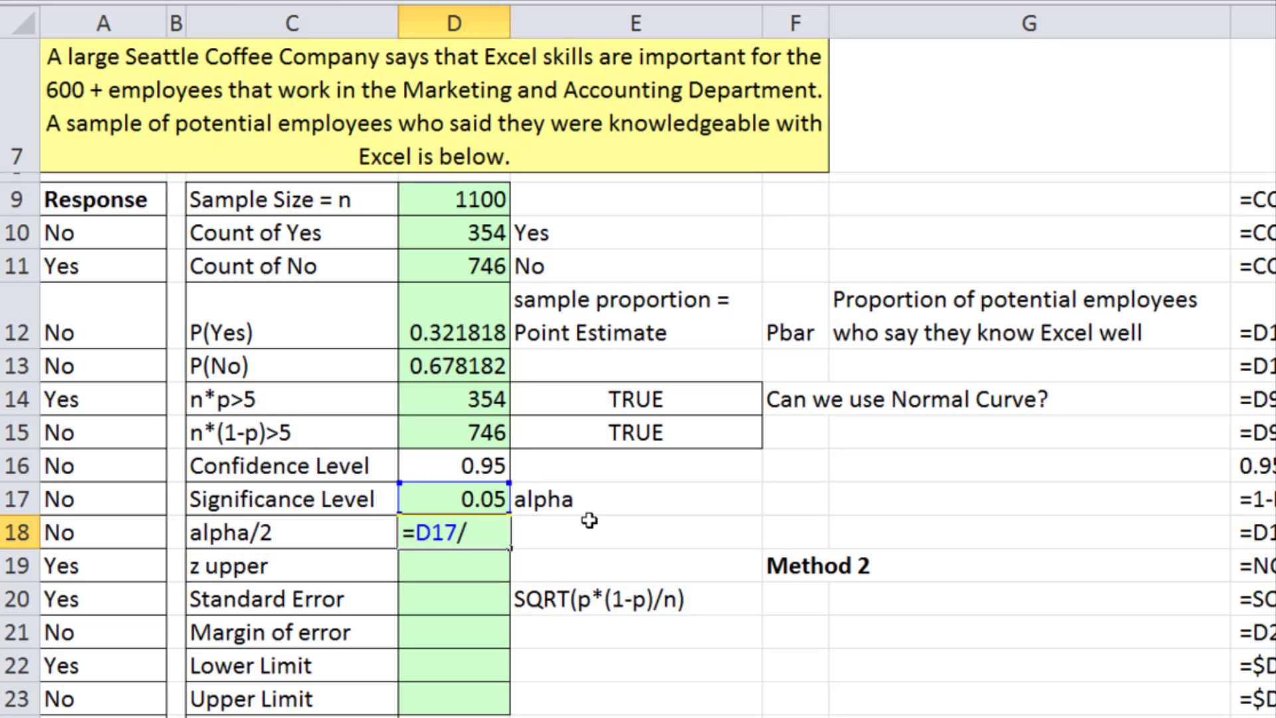
pyautogui.write('2')
pyautogui.press('Return')
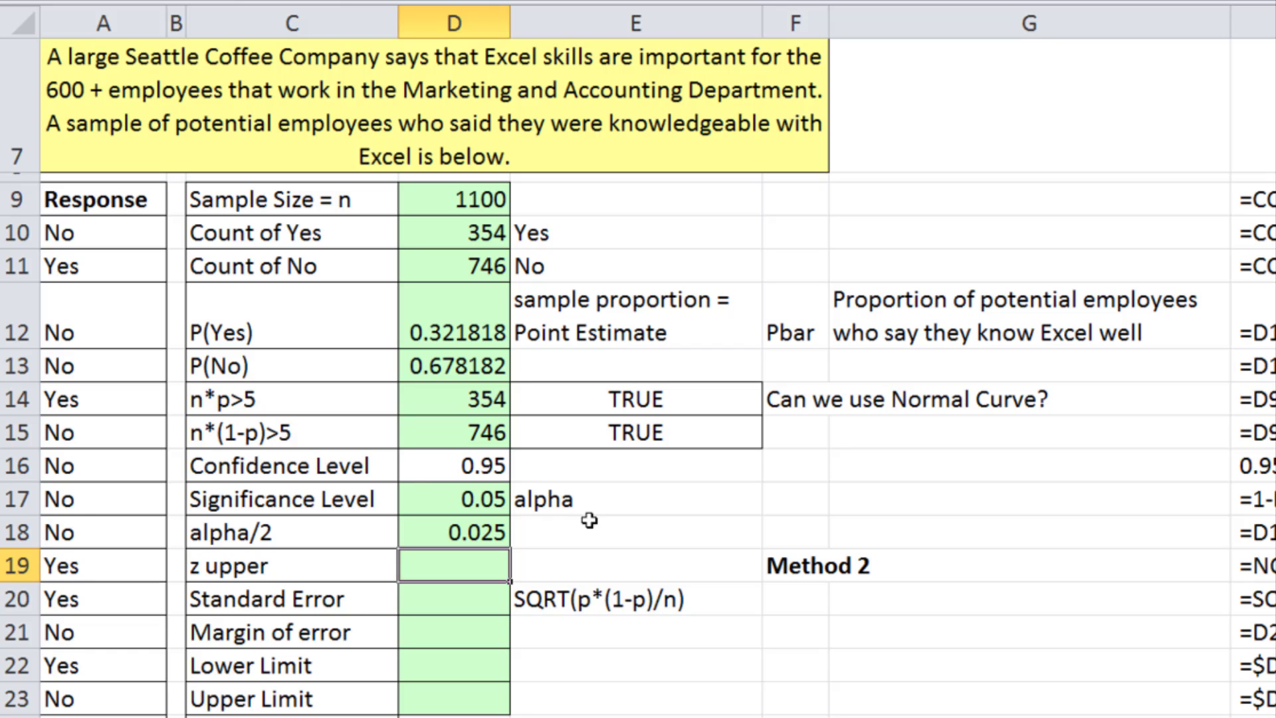
# Calculate the upper z value in D19 with the NORM.S.INV function, using 1-D18 as the probability.
pyautogui.write('=norm')
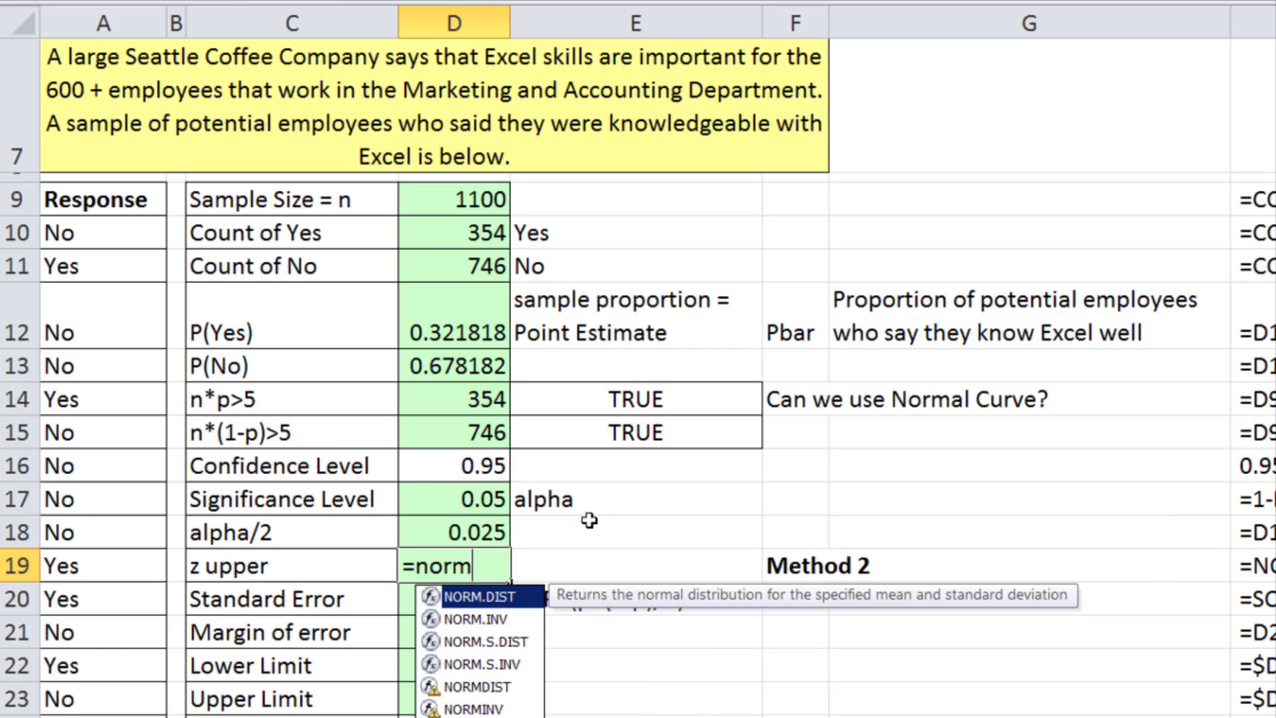
pyautogui.write('.')
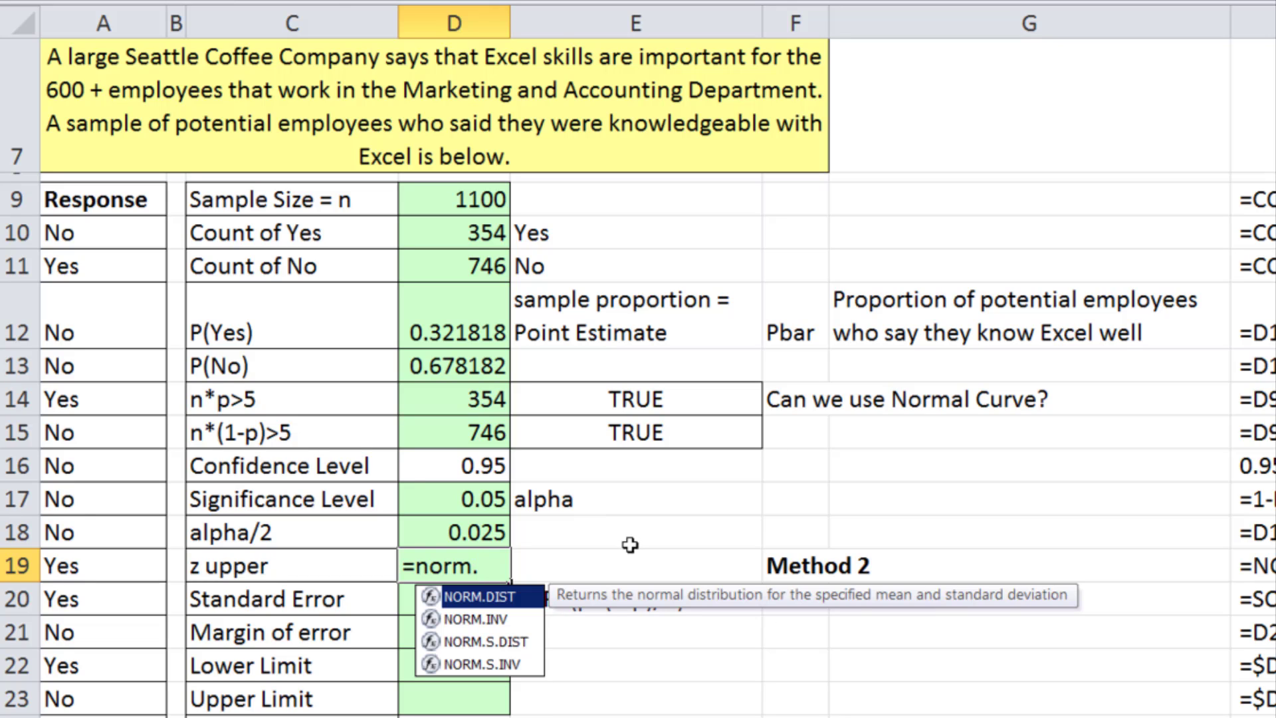
pyautogui.doubleClick(487, 664)
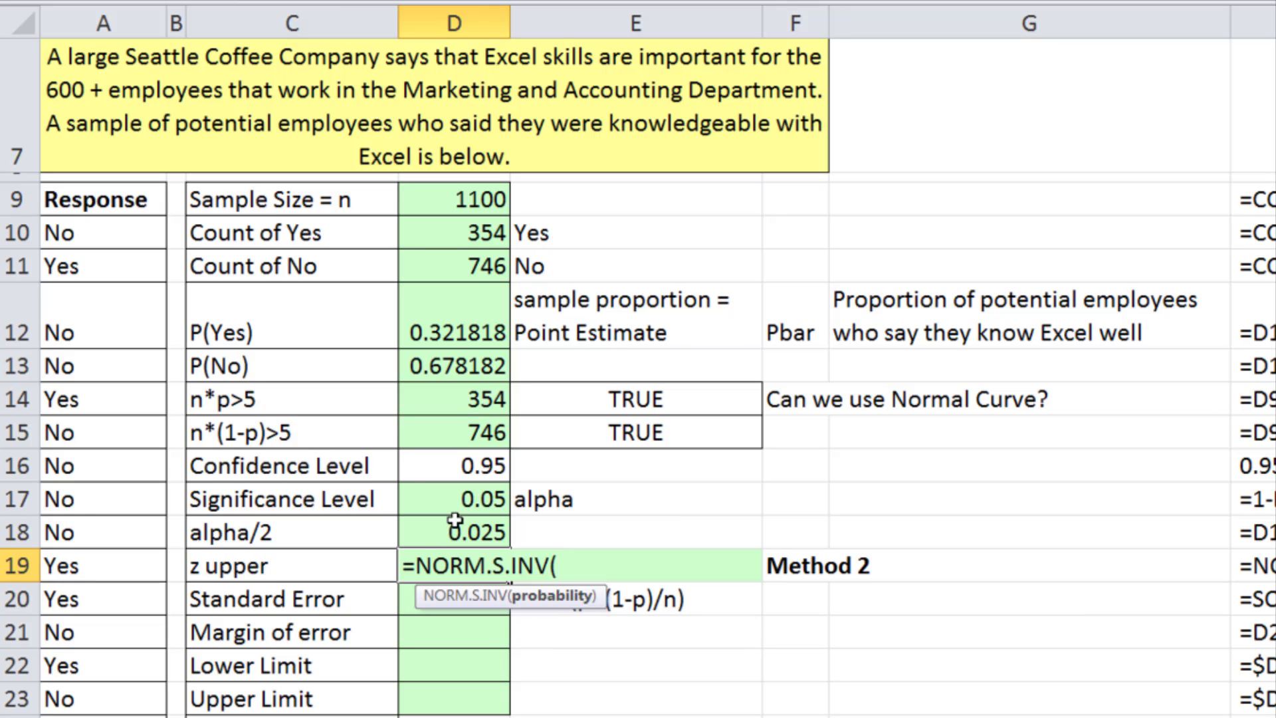
pyautogui.write('1-')
pyautogui.click(457, 531)
pyautogui.press('Return')
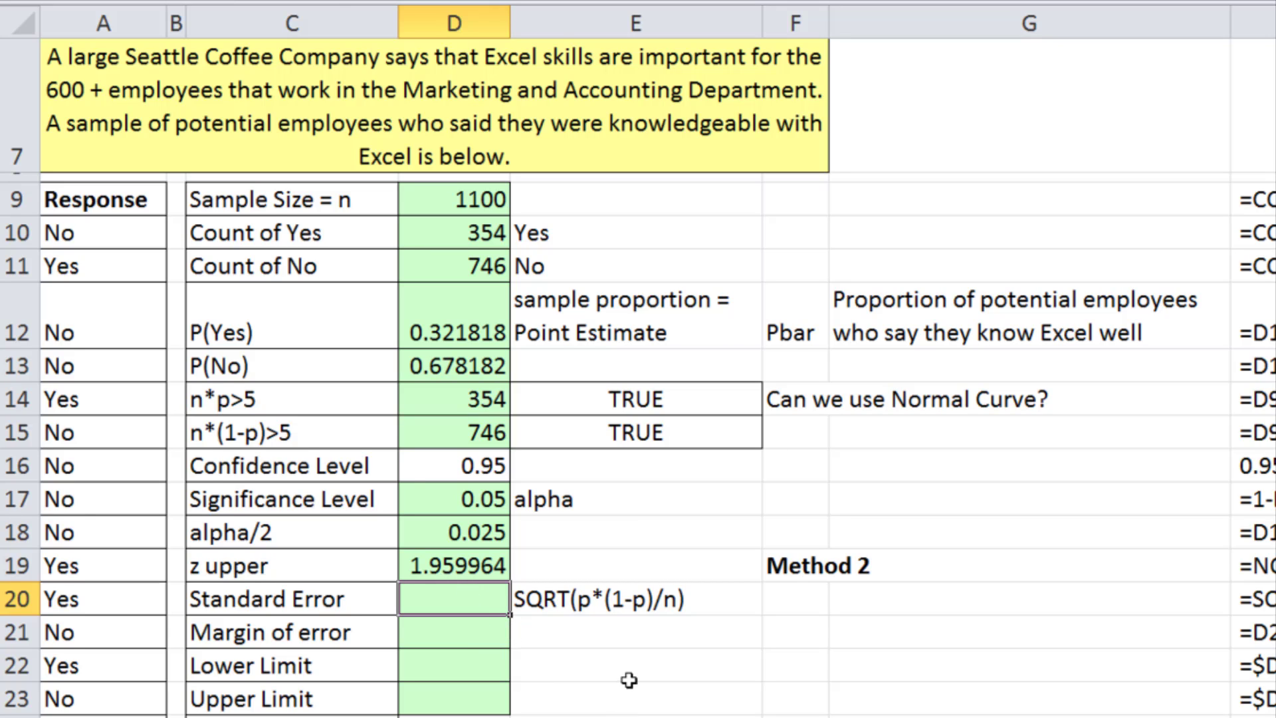
# Calculate the standard error in D20 with =SQRT(D12*D13/D9).
pyautogui.write('=')
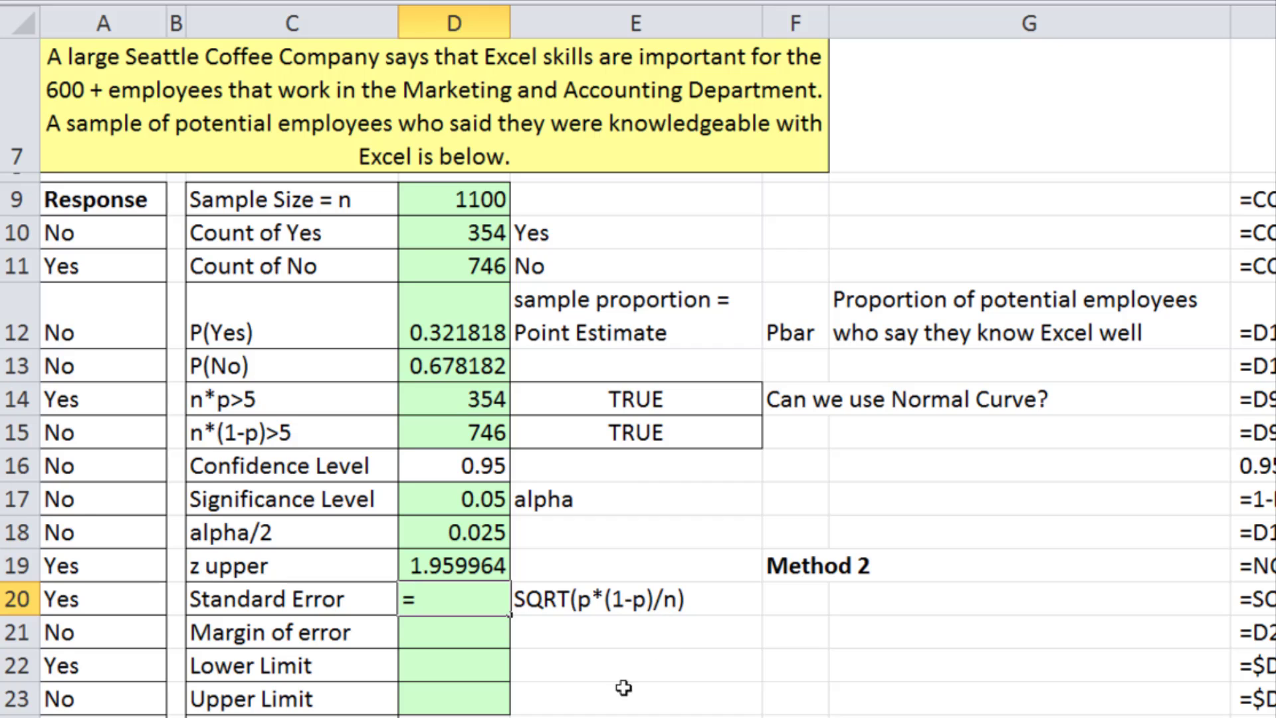
pyautogui.click(443, 335)
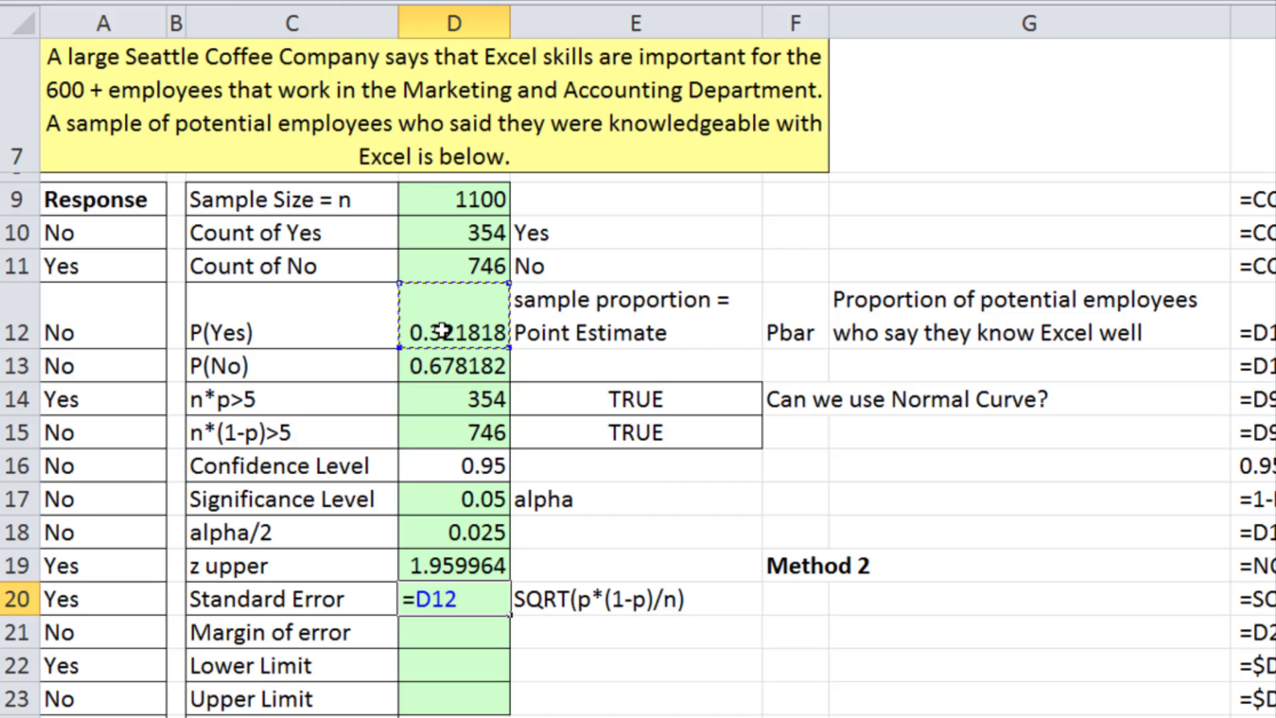
pyautogui.click(414, 599)
pyautogui.write('sq')
pyautogui.press('Tab')
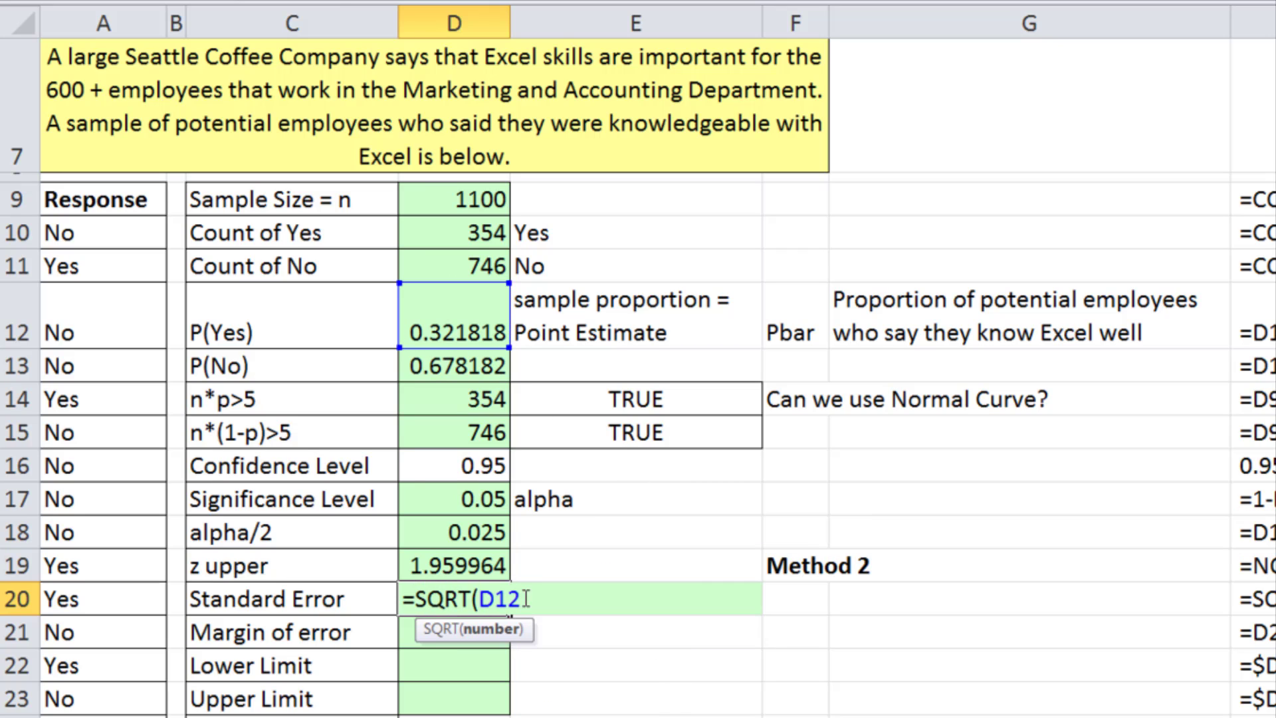
pyautogui.write('*')
pyautogui.click(432, 377)
pyautogui.write('/')
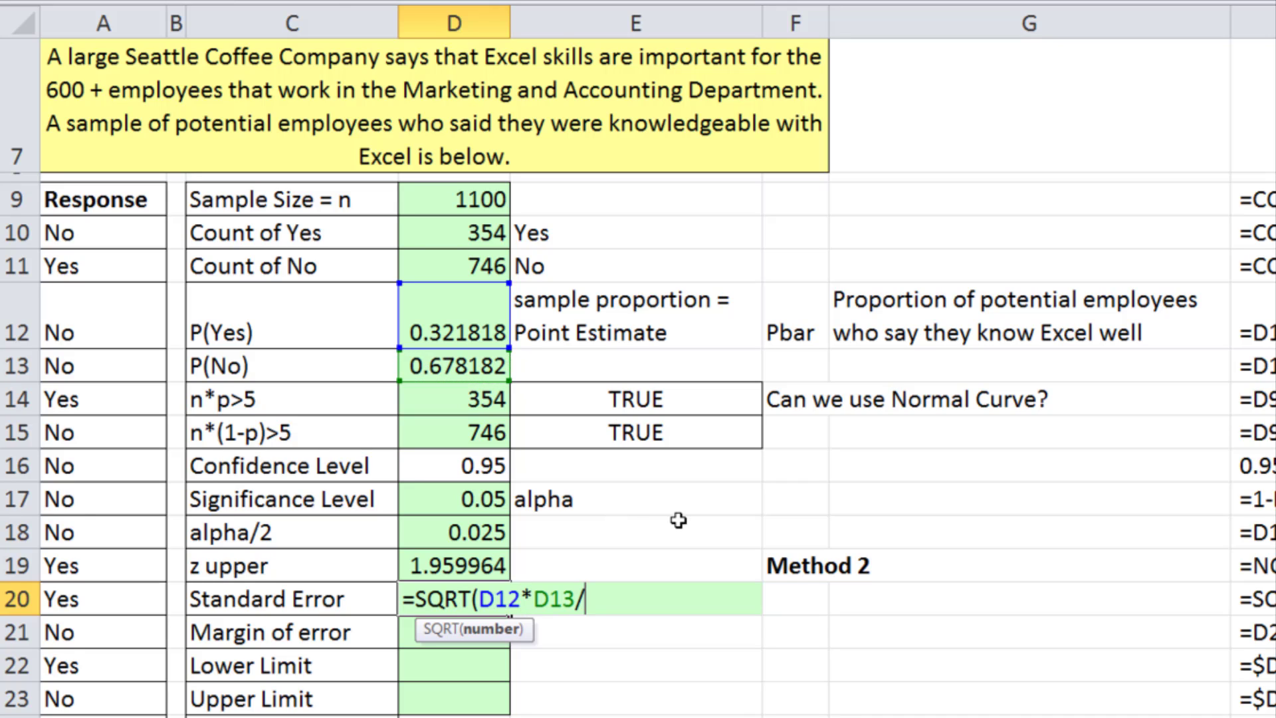
pyautogui.click(452, 201)
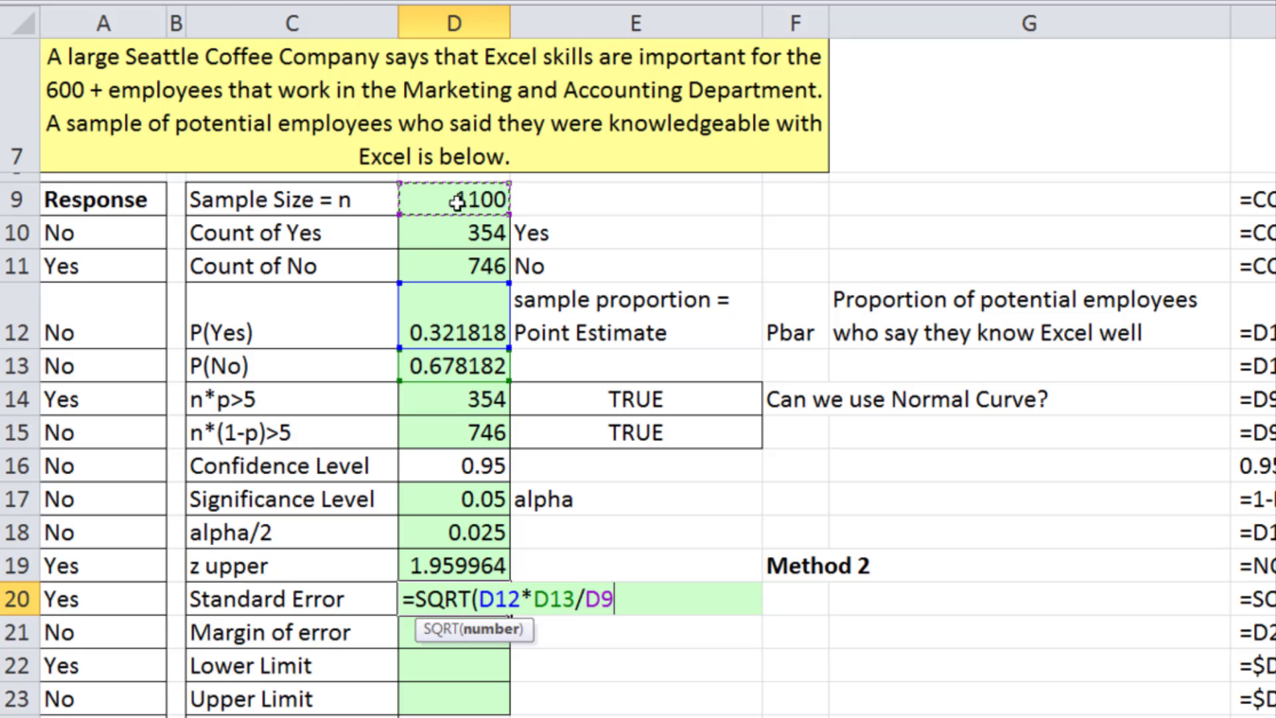
pyautogui.press('Return')
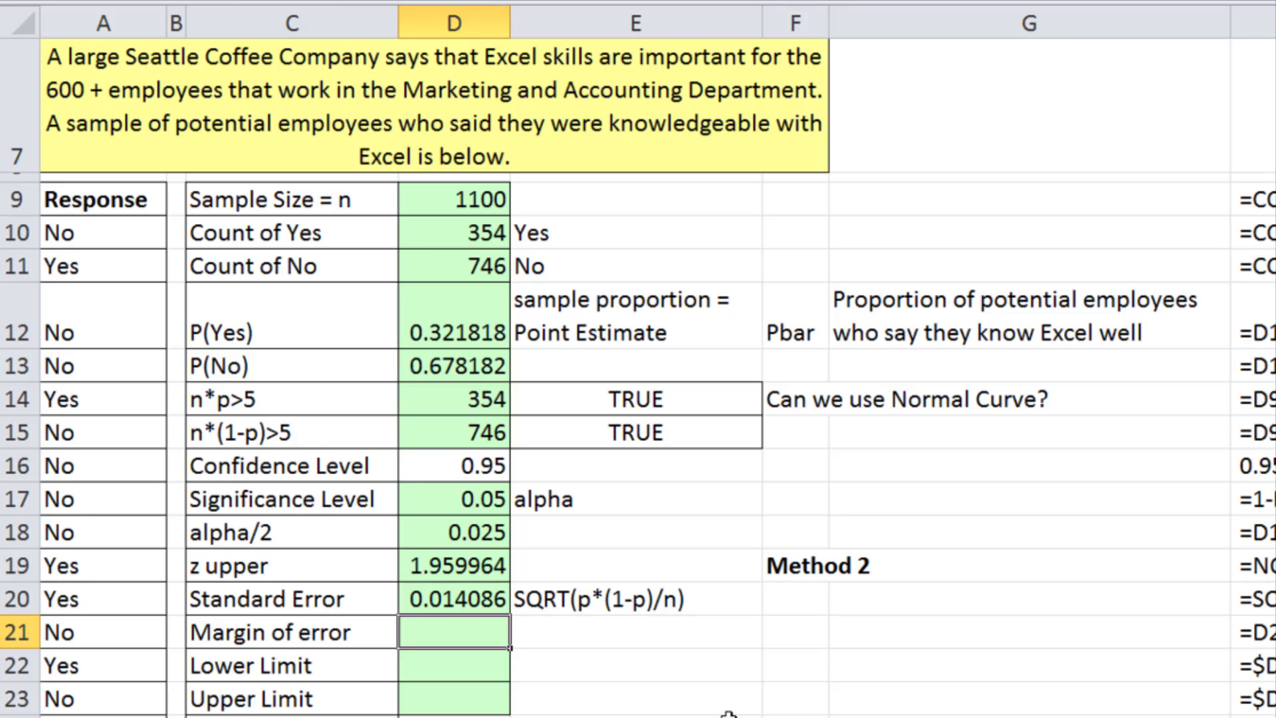
# Calculate the margin of error in D21 by multiplying the upper z value by the standard error, =D19*D20.
pyautogui.write('=')
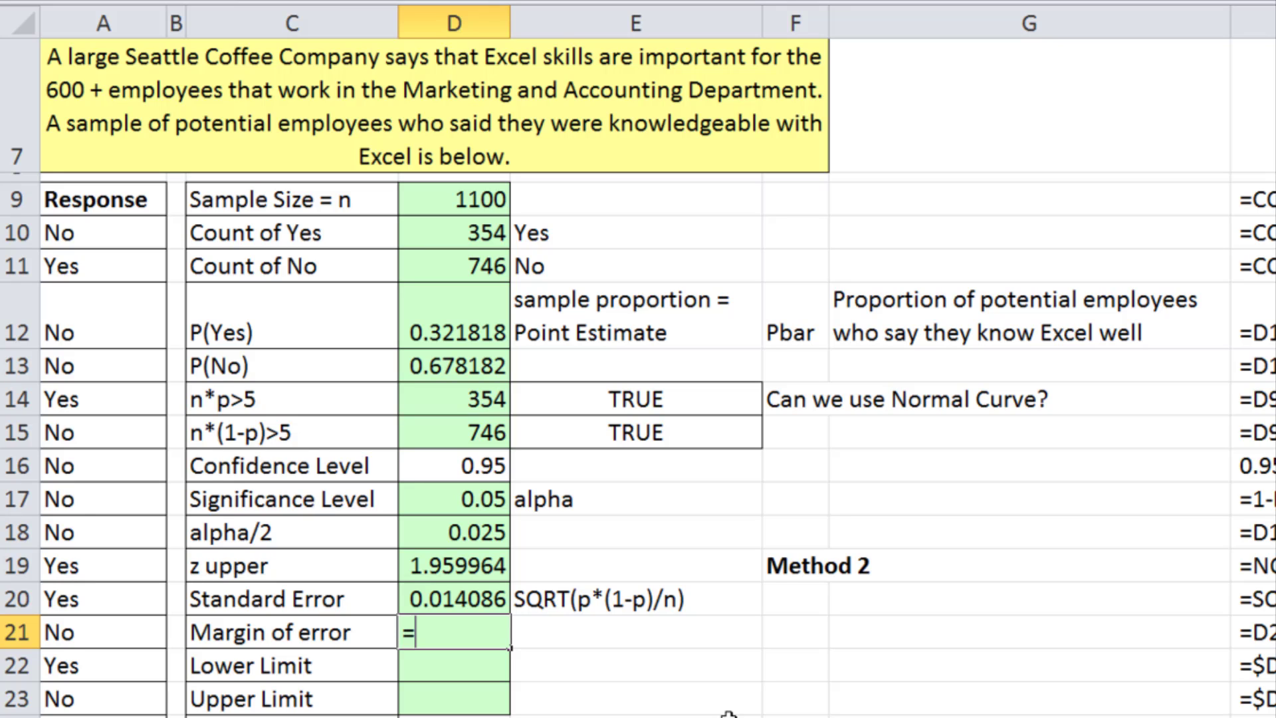
pyautogui.click(440, 565)
pyautogui.write('*')
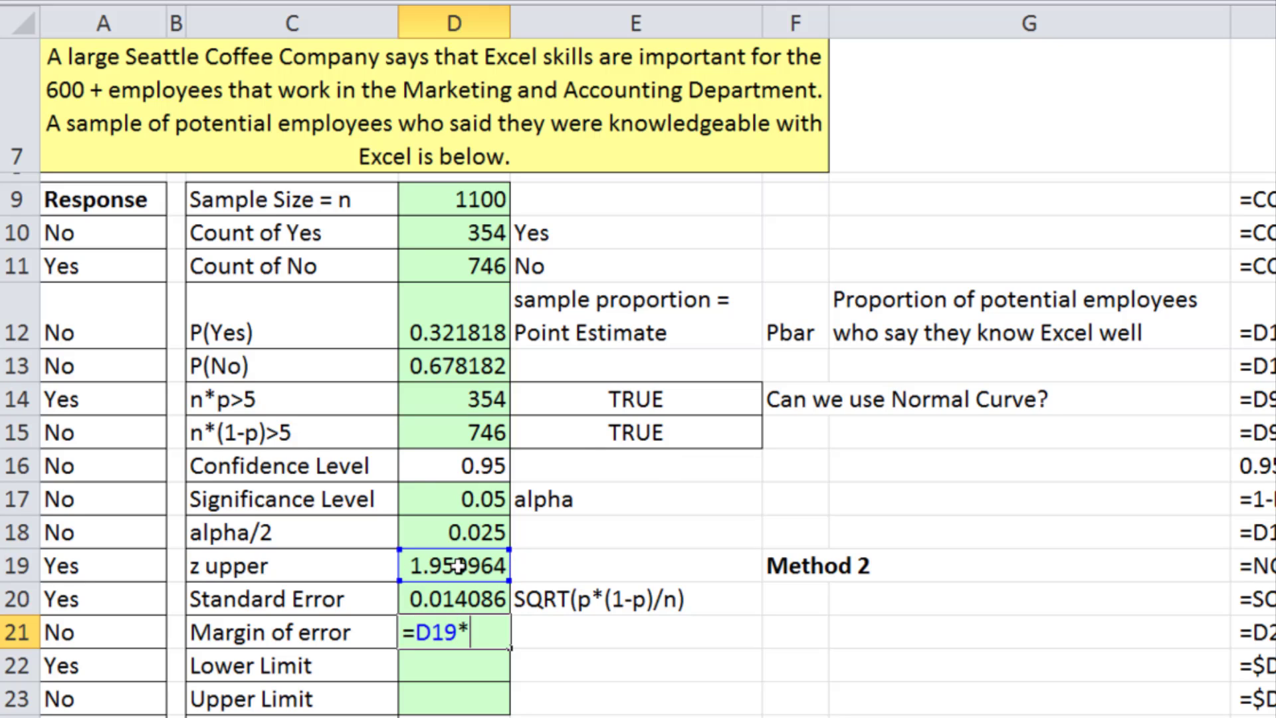
pyautogui.click(453, 606)
pyautogui.hotkey('ctrl', 'Return')
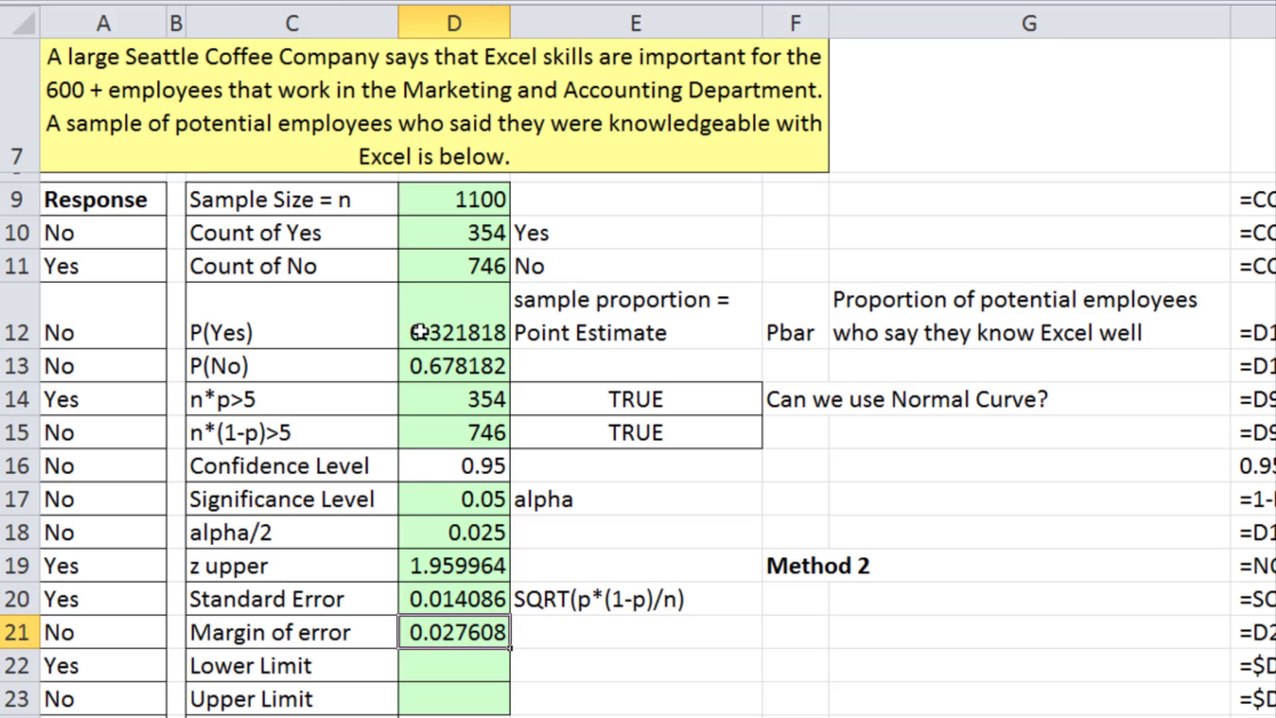
# Calculate the lower limit in D22 by subtracting the margin of error from the sample proportion, =D12-D21.
pyautogui.click(440, 666)
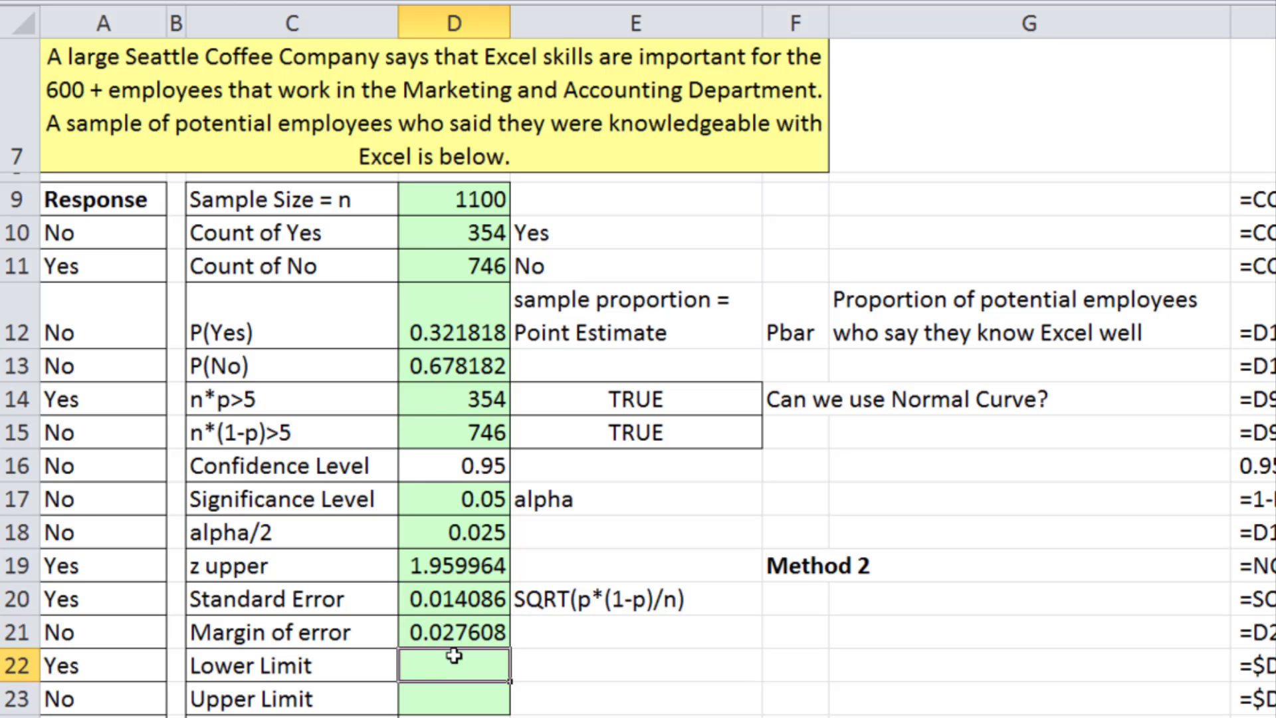
pyautogui.write('=')
pyautogui.click(443, 327)
pyautogui.write('-')
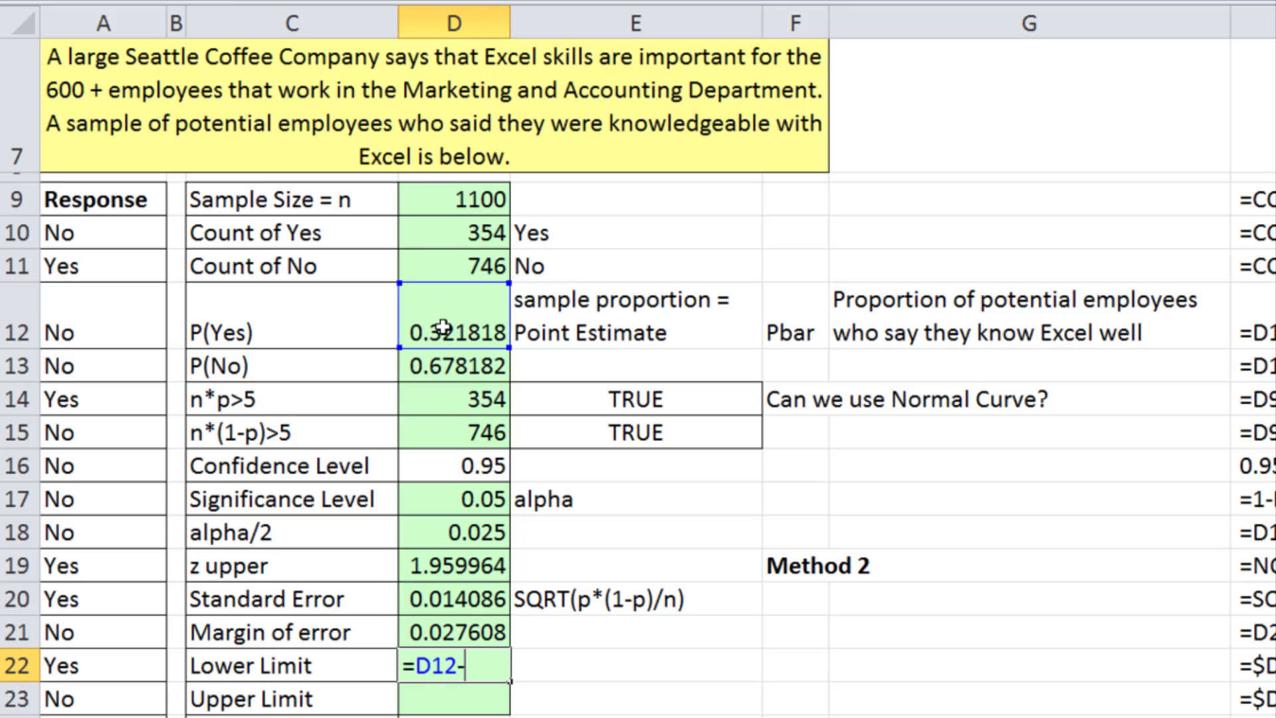
pyautogui.click(459, 629)
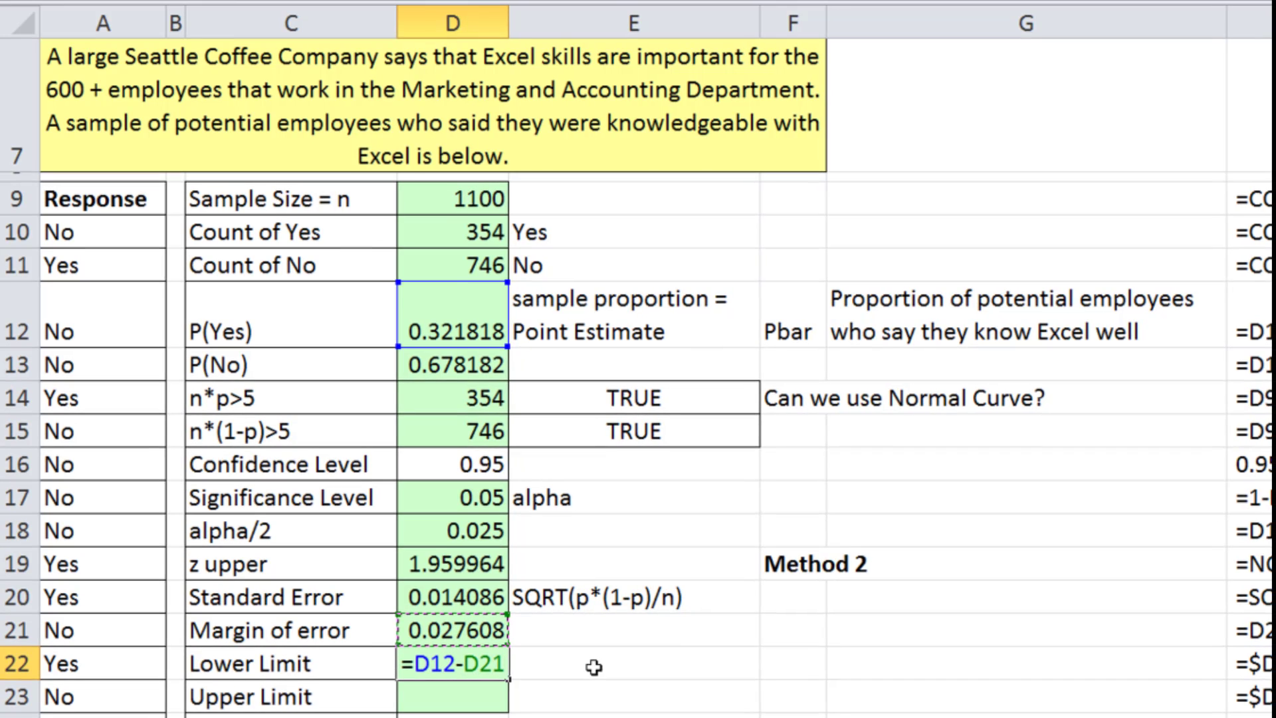
pyautogui.press('Return')
# Calculate the upper limit in D23 by adding the margin of error to the sample proportion, =D12+D21.
pyautogui.write('=')
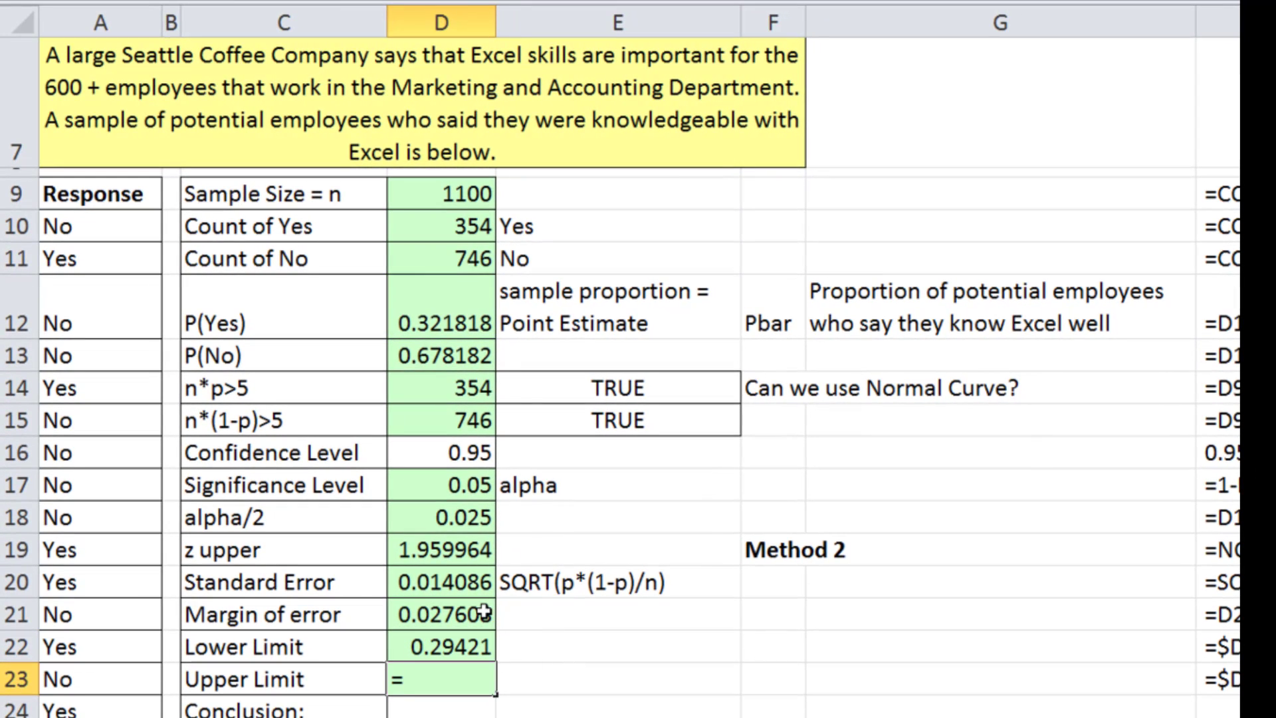
pyautogui.click(447, 319)
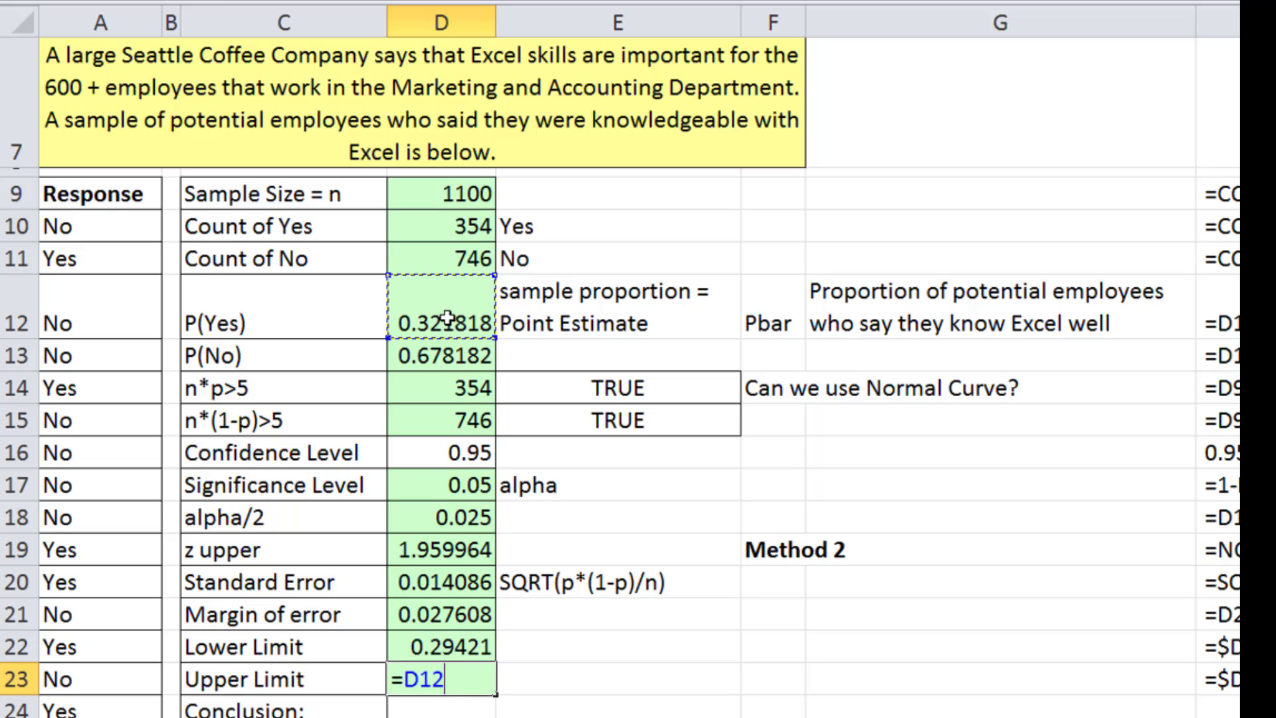
pyautogui.write('+')
pyautogui.click(438, 613)
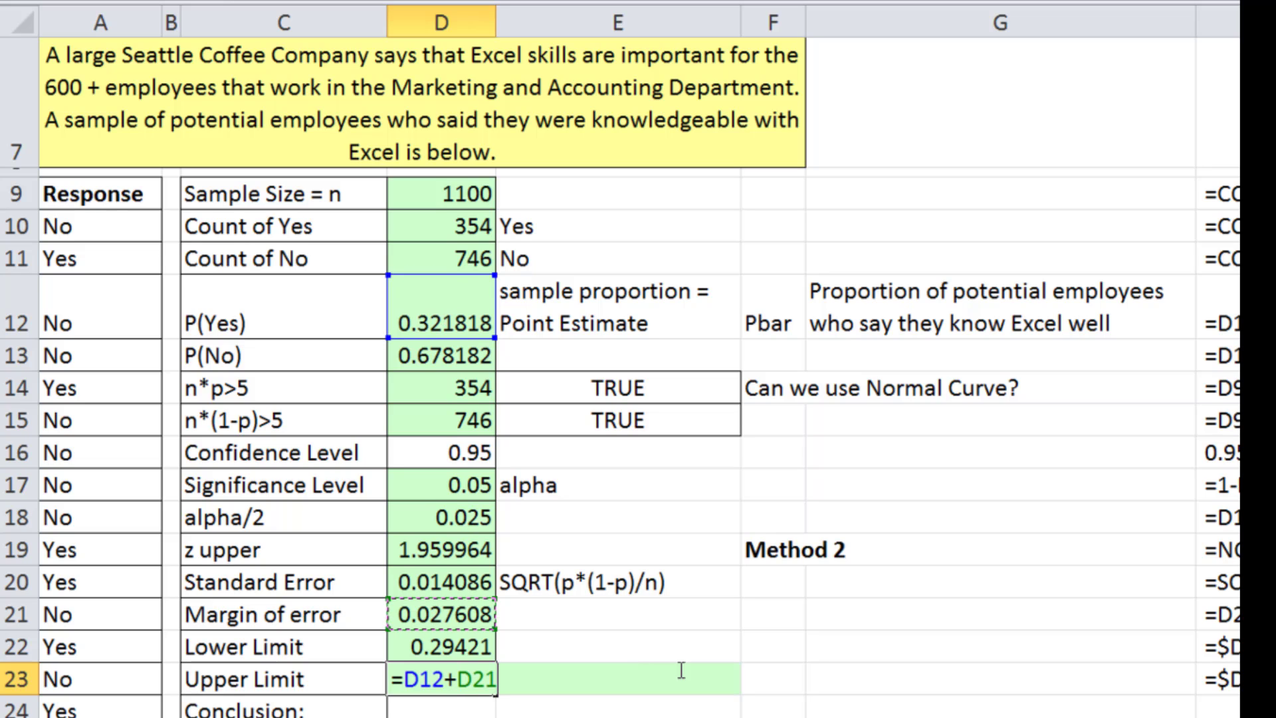
pyautogui.hotkey('ctrl', 'Return')
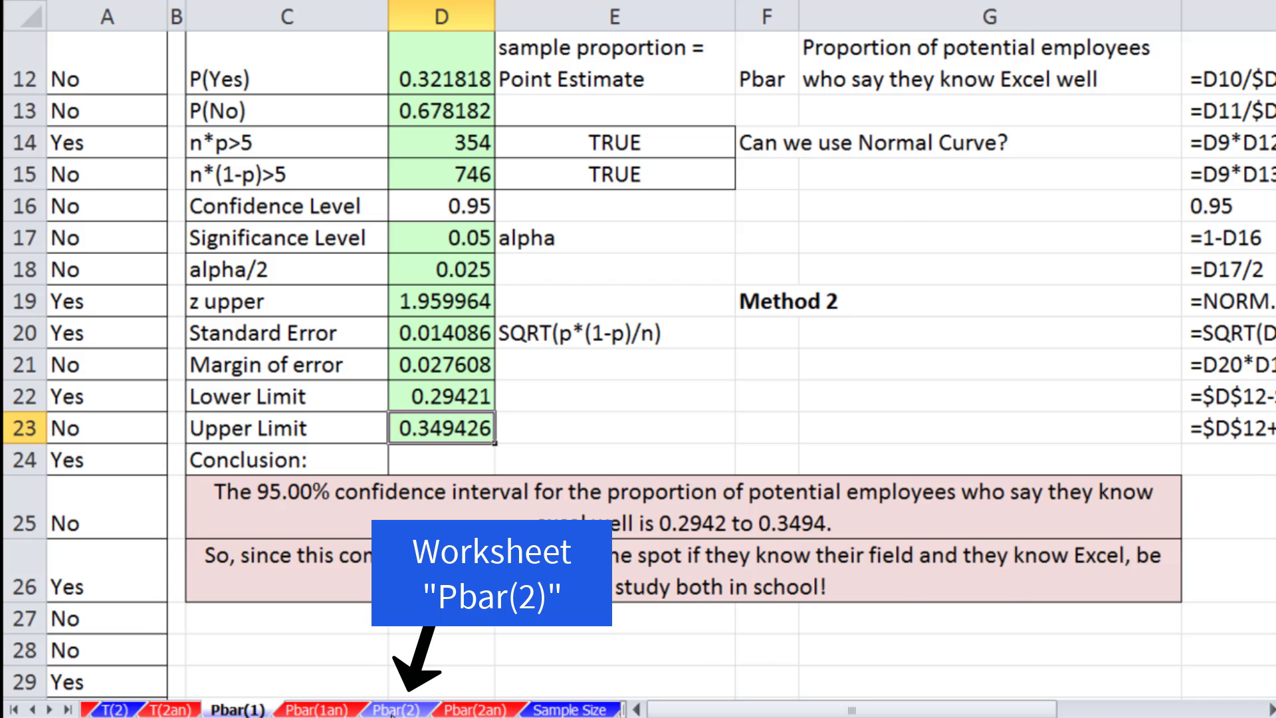
# Switch to the Pbar(2) worksheet and calculate the sample proportion in C6 with =C4/C5.
pyautogui.click(394, 709)
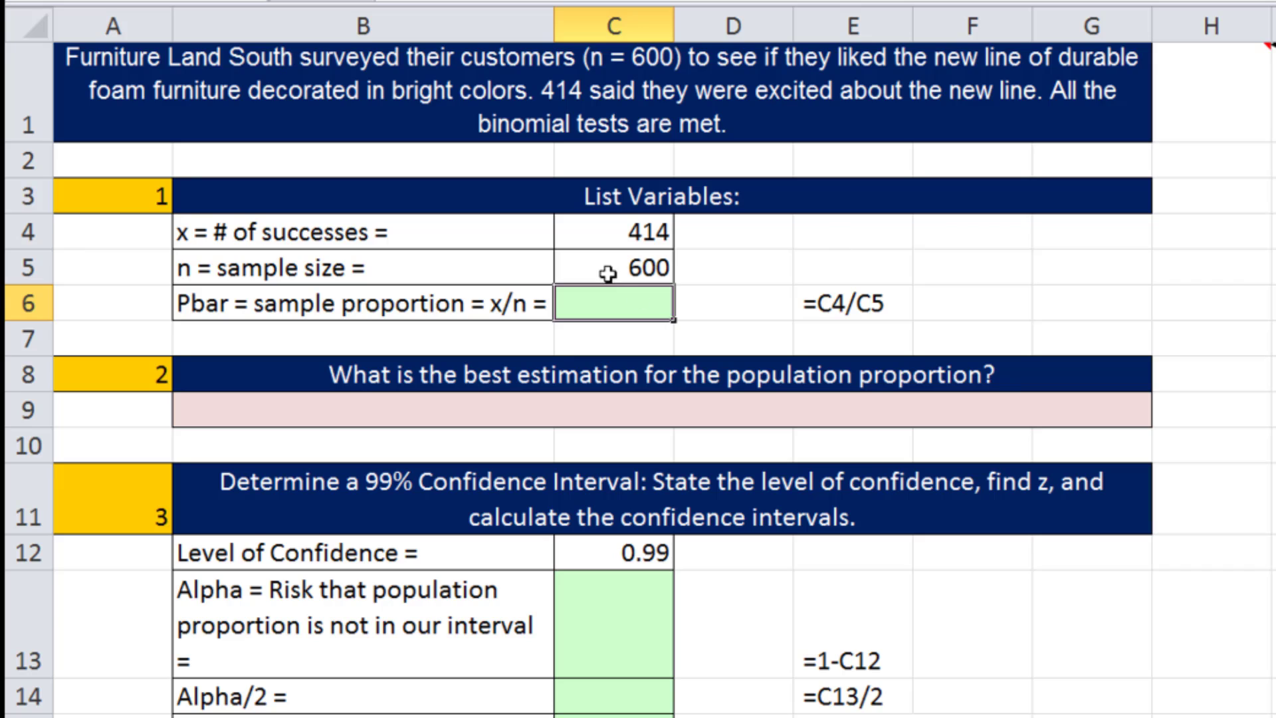
pyautogui.click(247, 234)
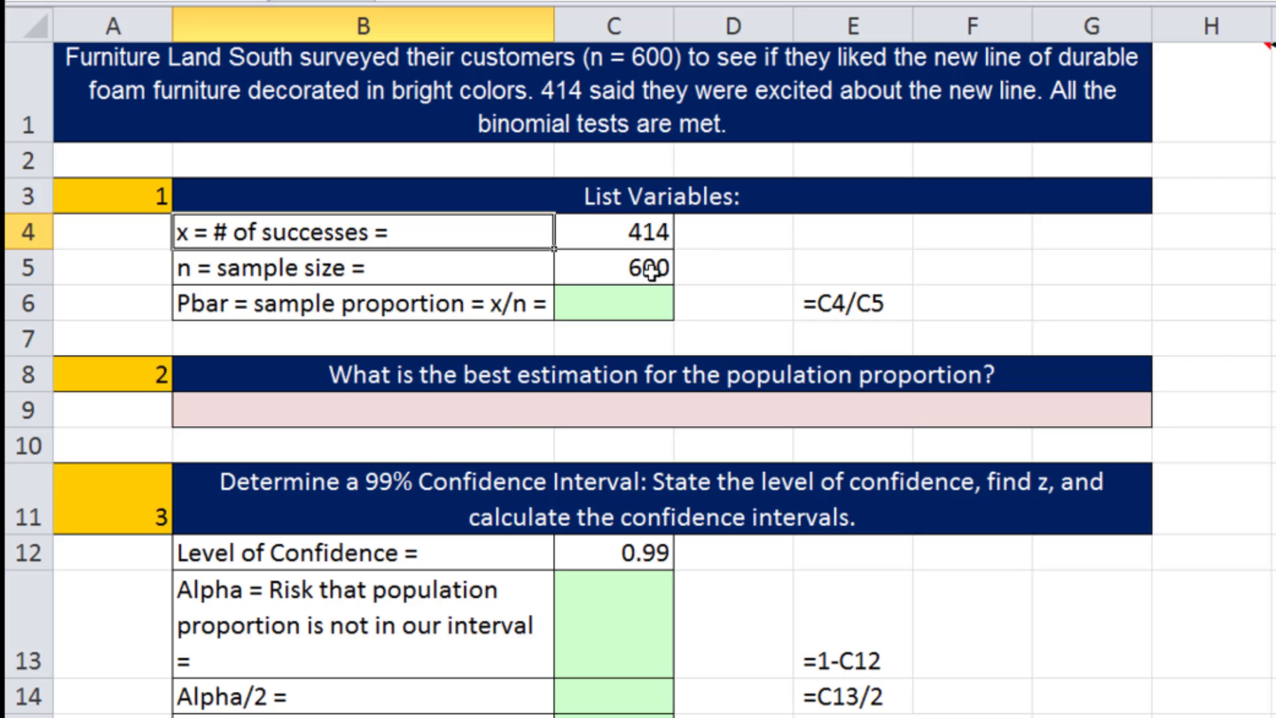
pyautogui.click(623, 303)
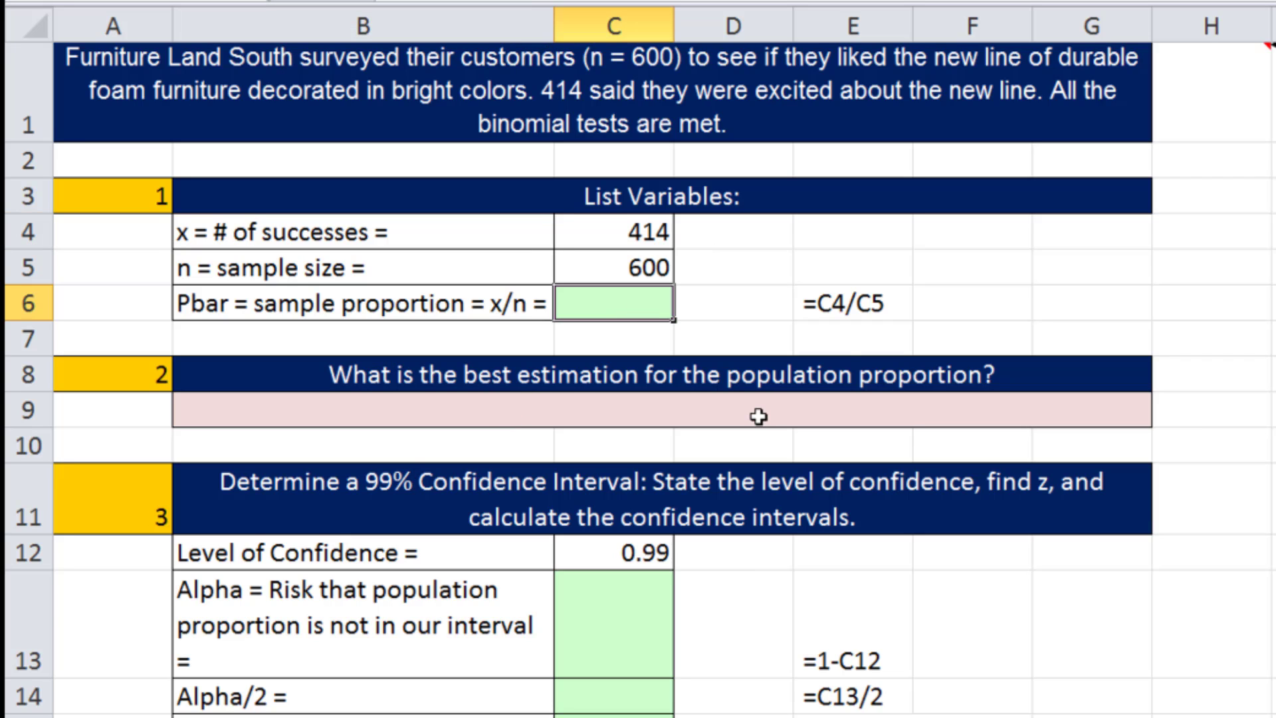
pyautogui.write('=')
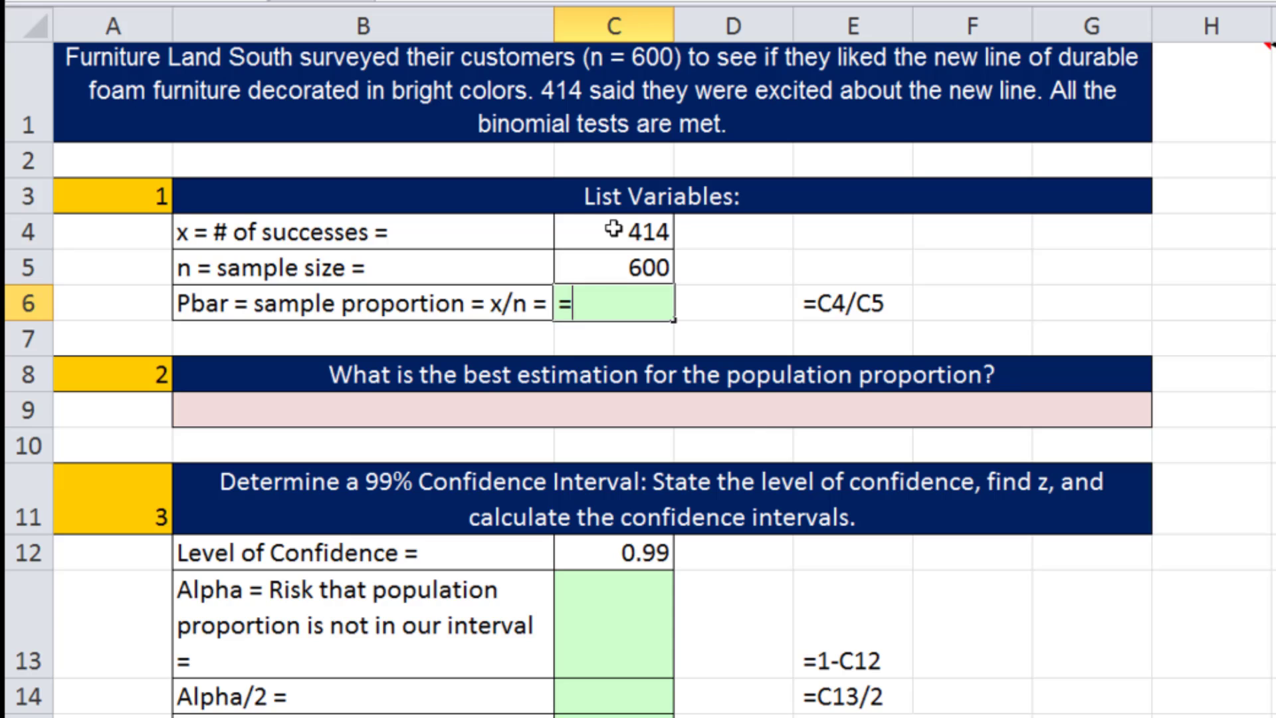
pyautogui.click(613, 230)
pyautogui.write('/')
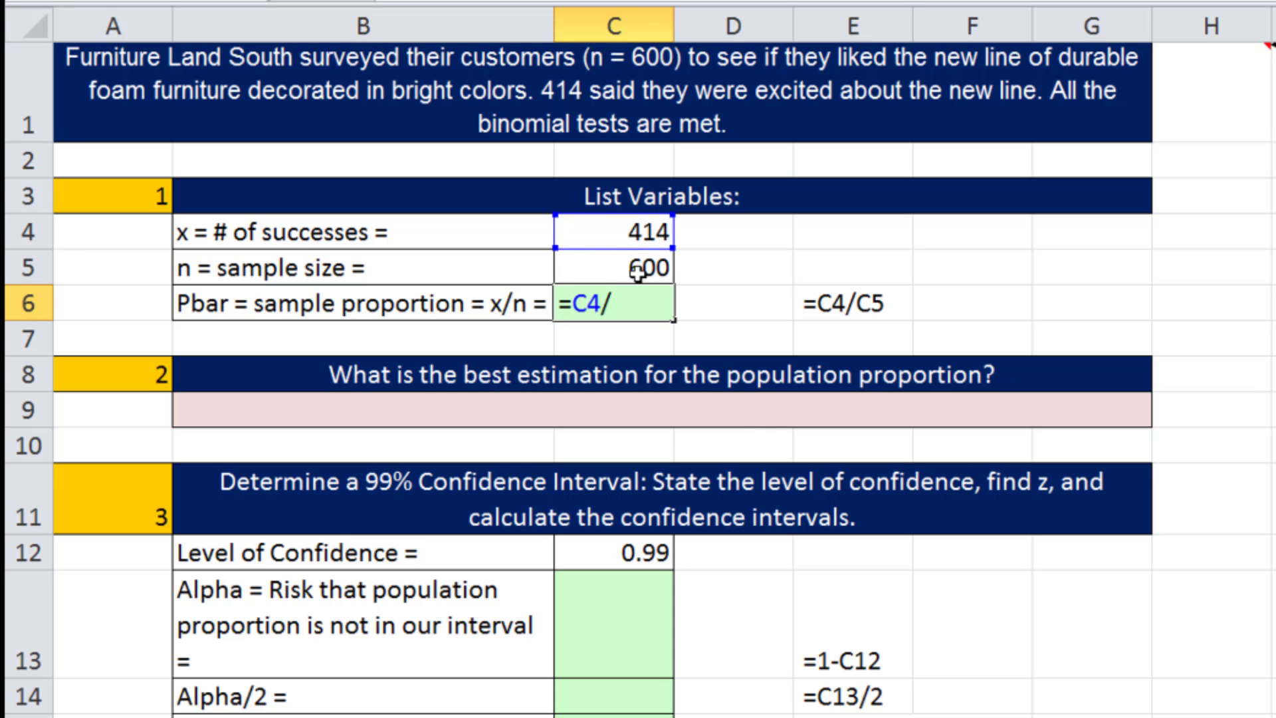
pyautogui.click(630, 266)
pyautogui.press('Return')
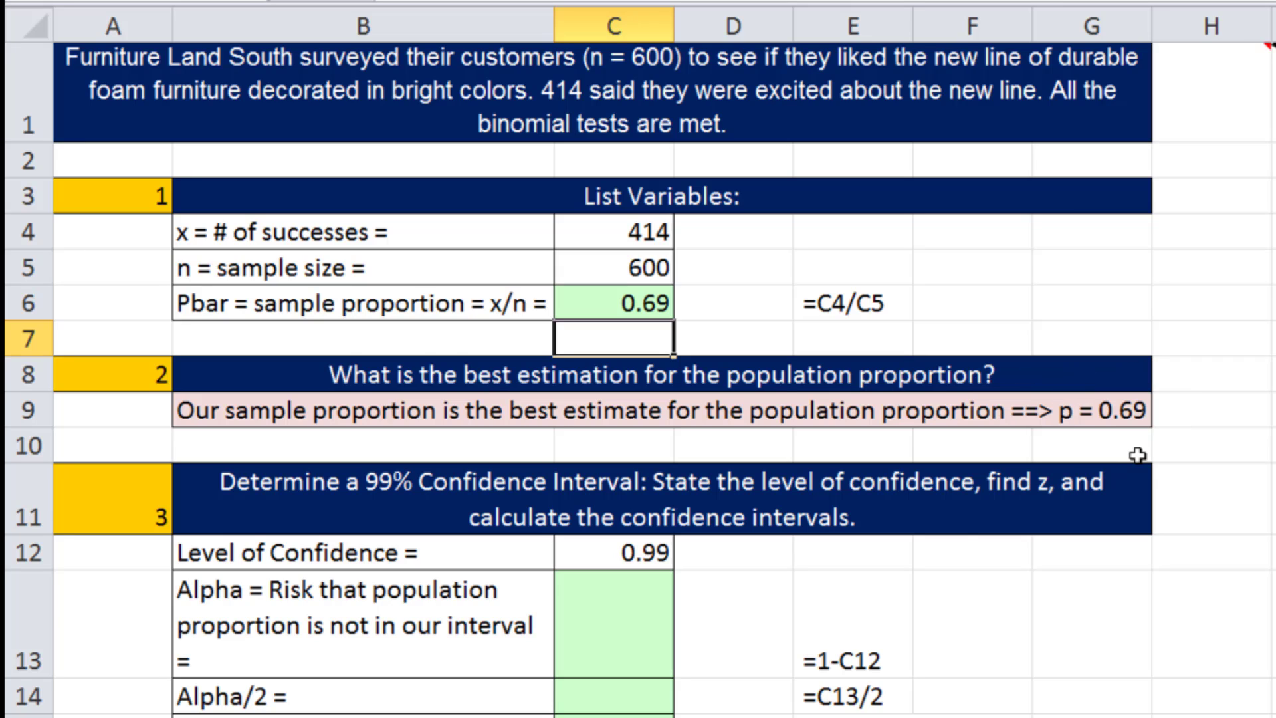
# Calculate alpha in C13 with =1-C12 and alpha/2 in C14 with =C13/2.
pyautogui.click(612, 628)
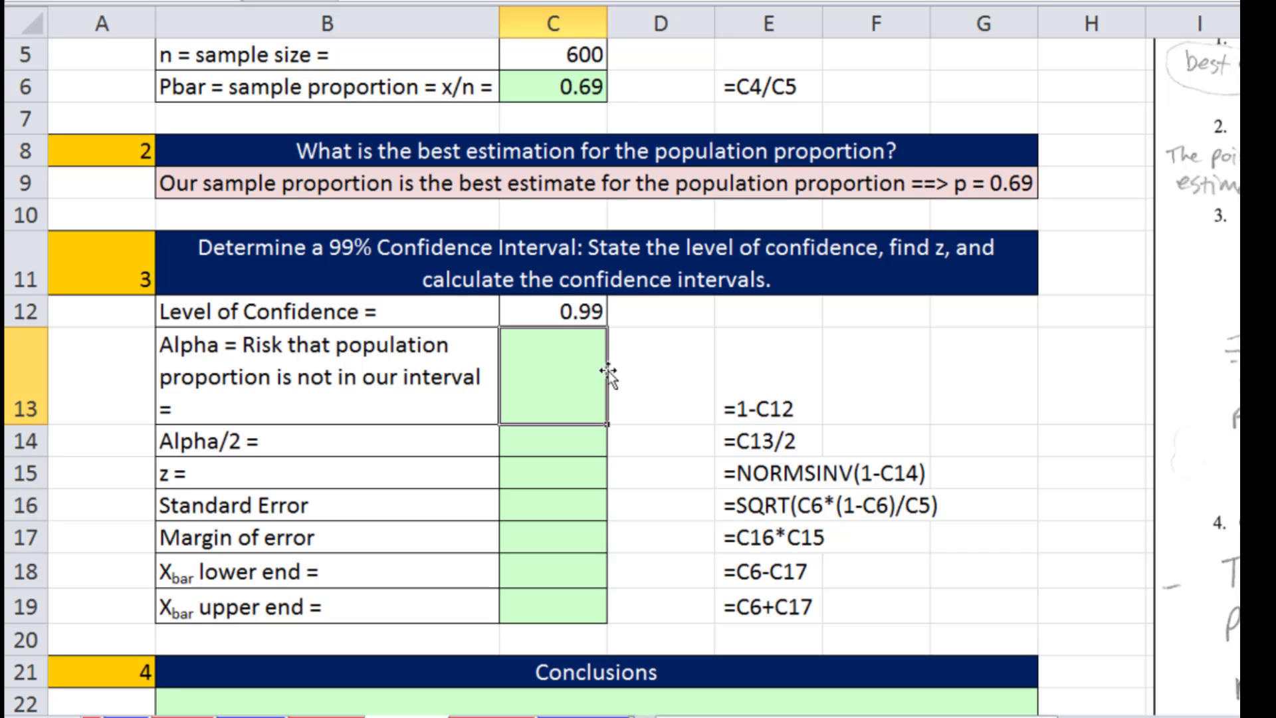
pyautogui.write('=')
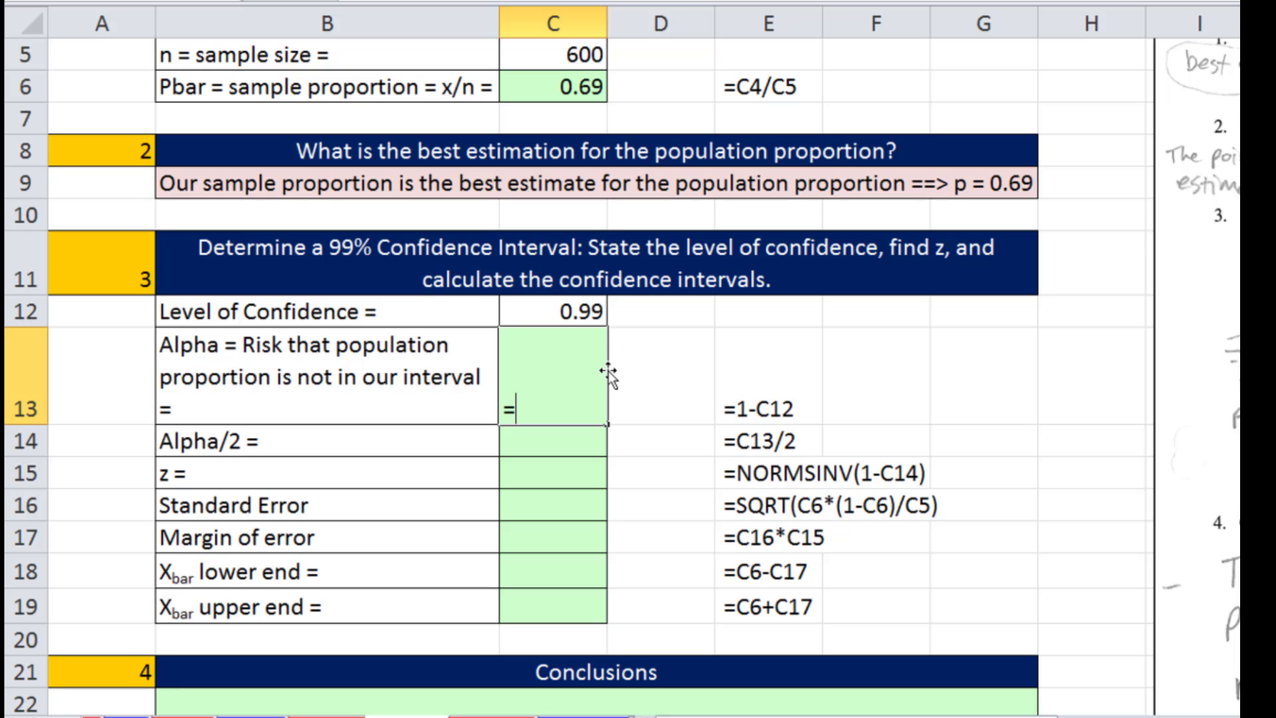
pyautogui.write('1-C12')
pyautogui.press('Return')
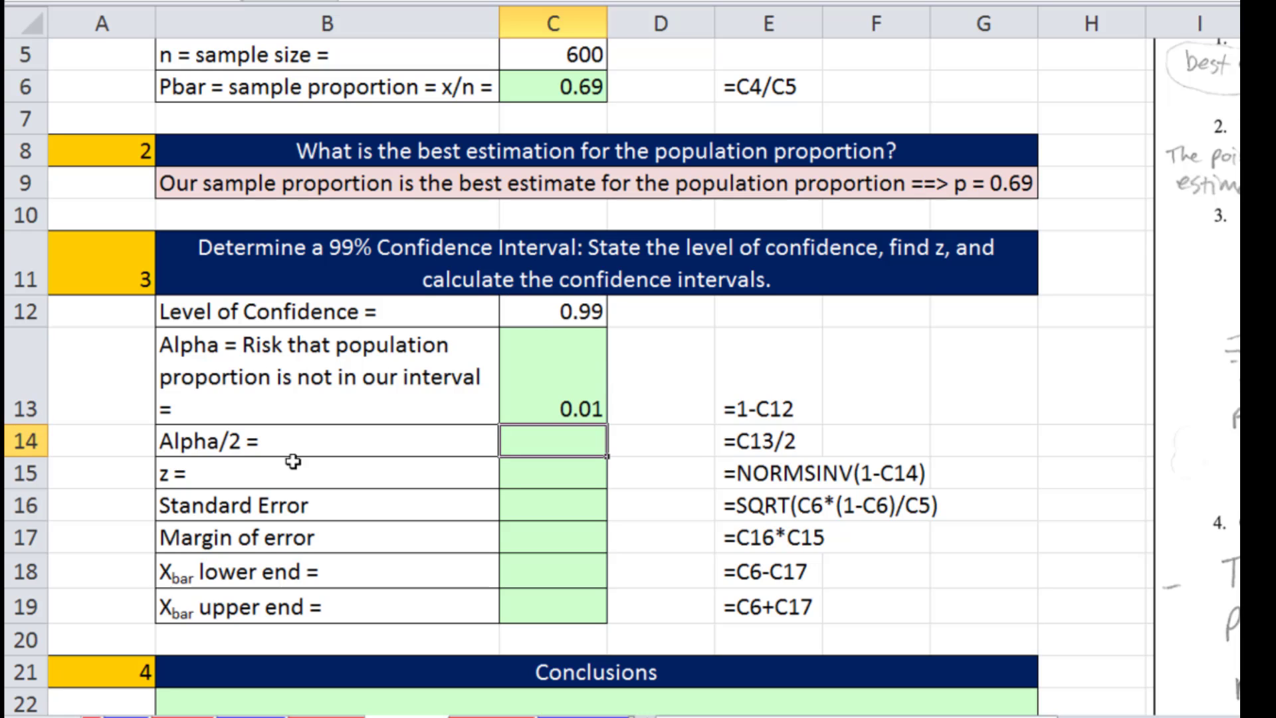
pyautogui.write('=C13')
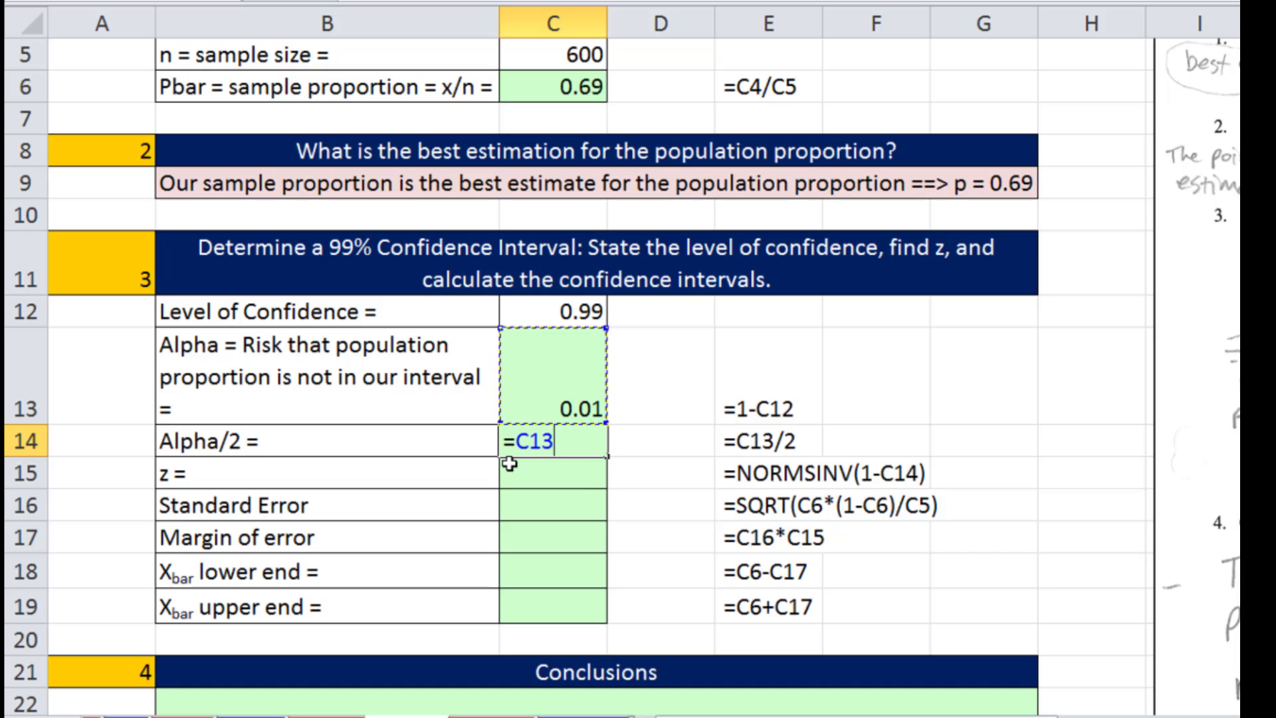
pyautogui.write('/2')
pyautogui.press('Return')
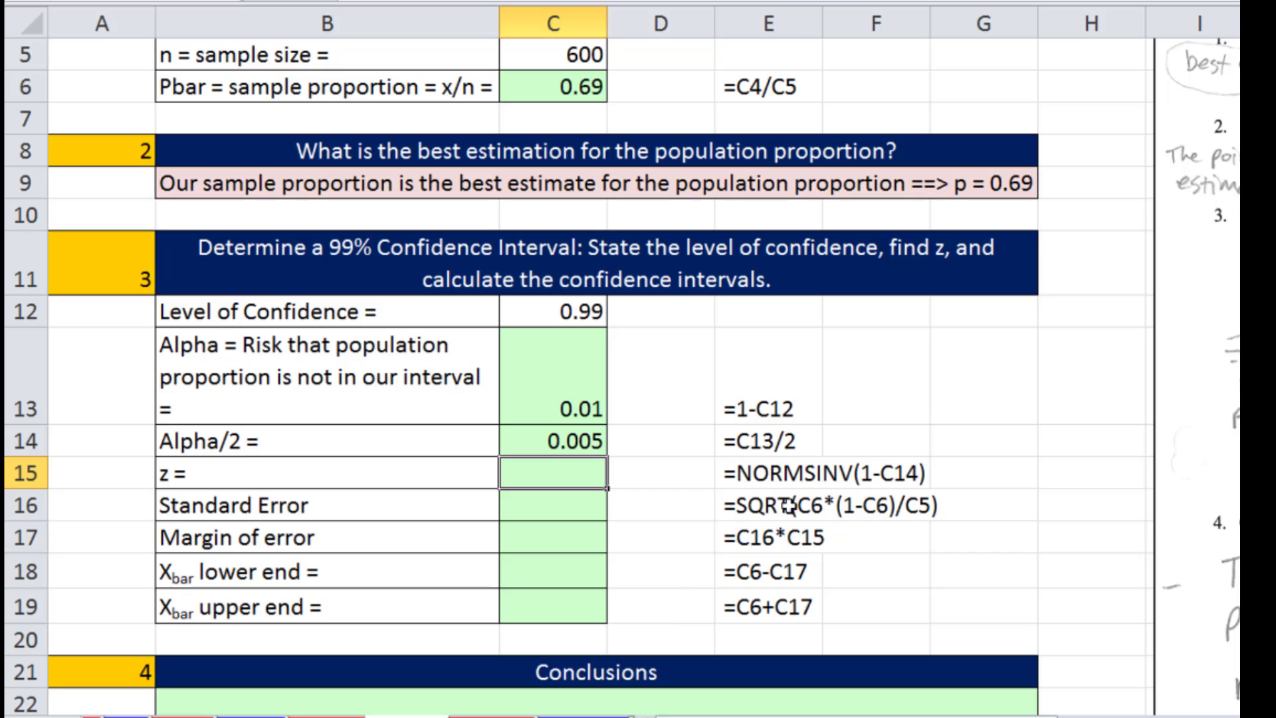
# Correct the function name in the E15 formula note so it reads =NORM.S.INV(1-C14).
pyautogui.click(756, 476)
pyautogui.click(805, 477)
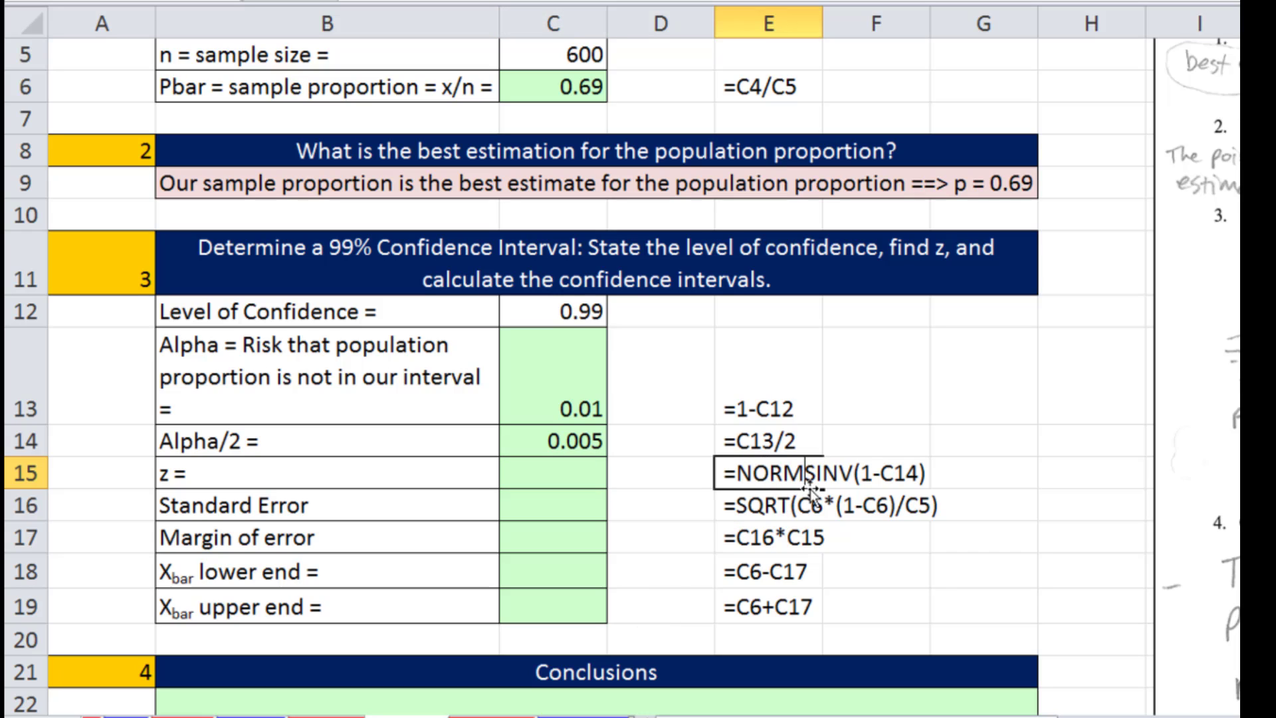
pyautogui.write('.')
pyautogui.click(824, 476)
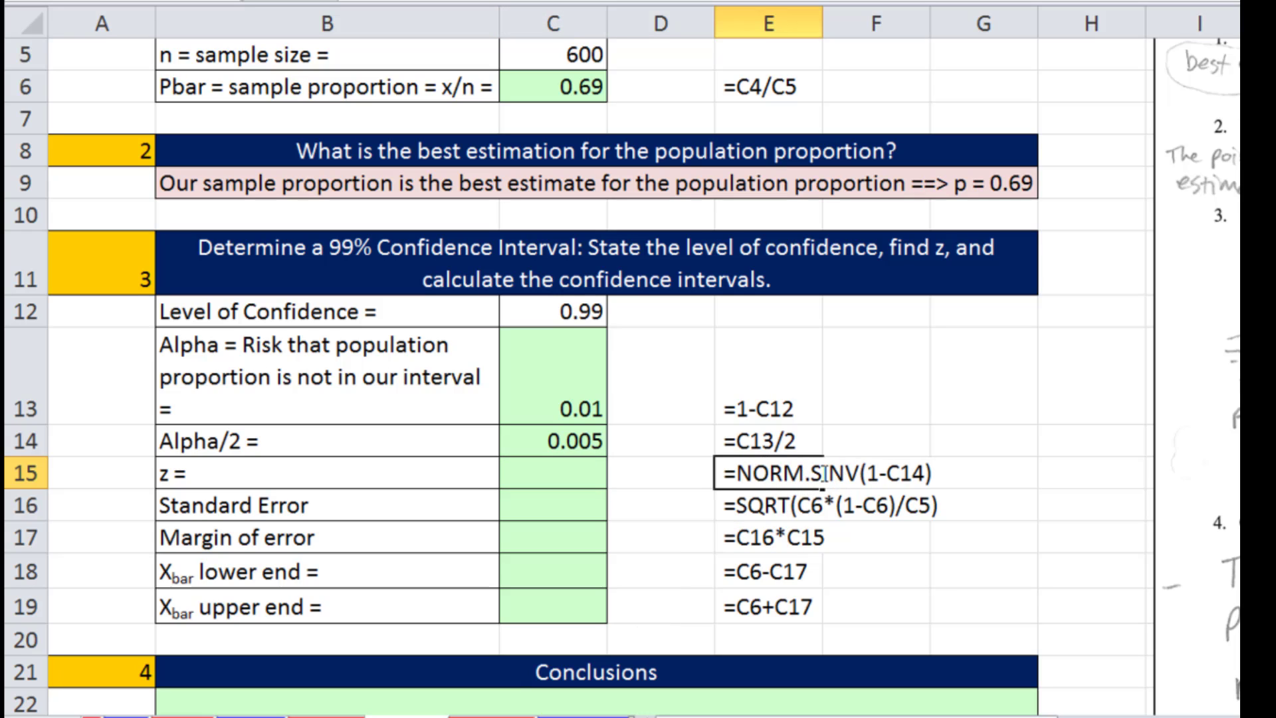
pyautogui.write('.')
# Calculate the z value in C15 with =NORM.S.INV(1-C14).
pyautogui.click(555, 473)
pyautogui.write('=norm.s.i')
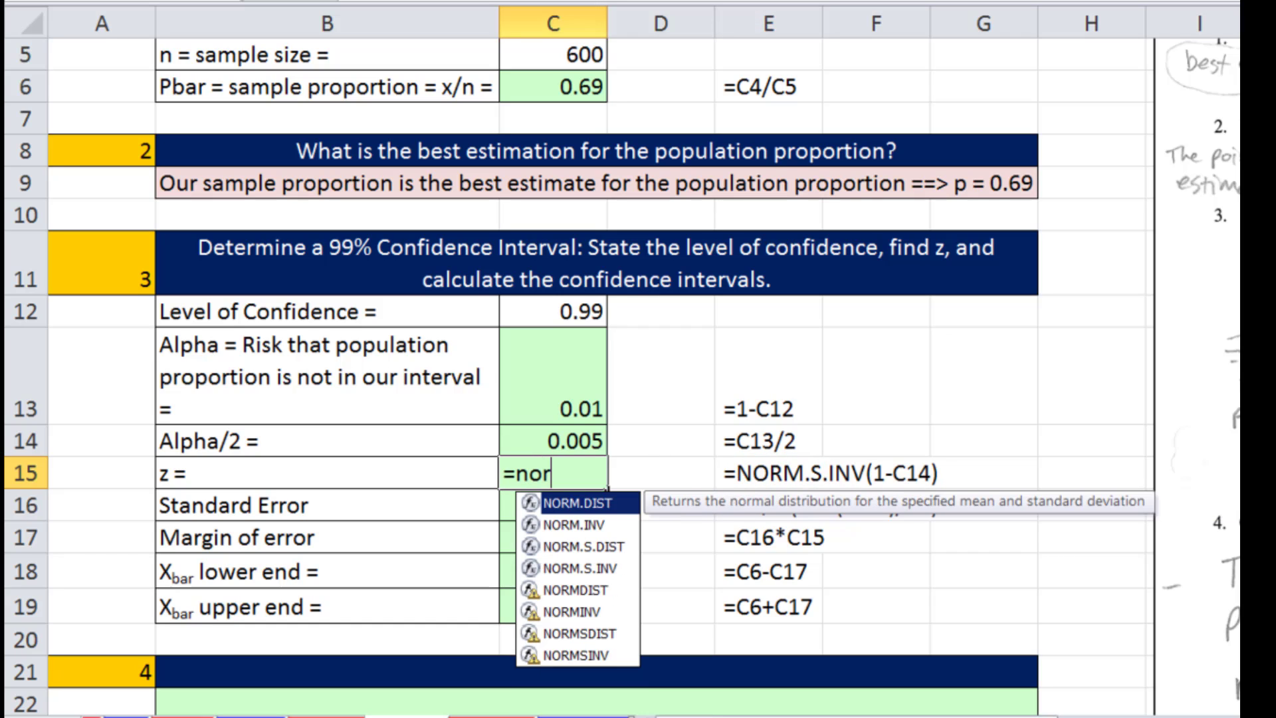
pyautogui.press('Tab')
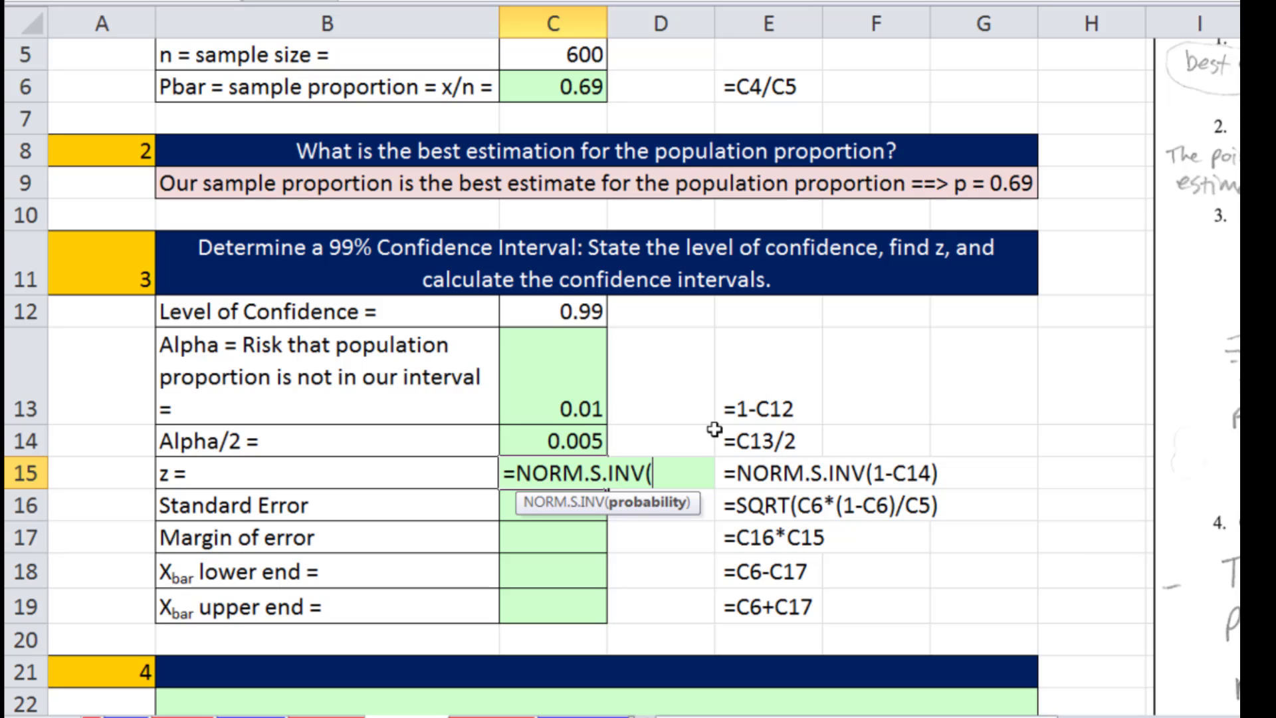
pyautogui.write('1-C14)')
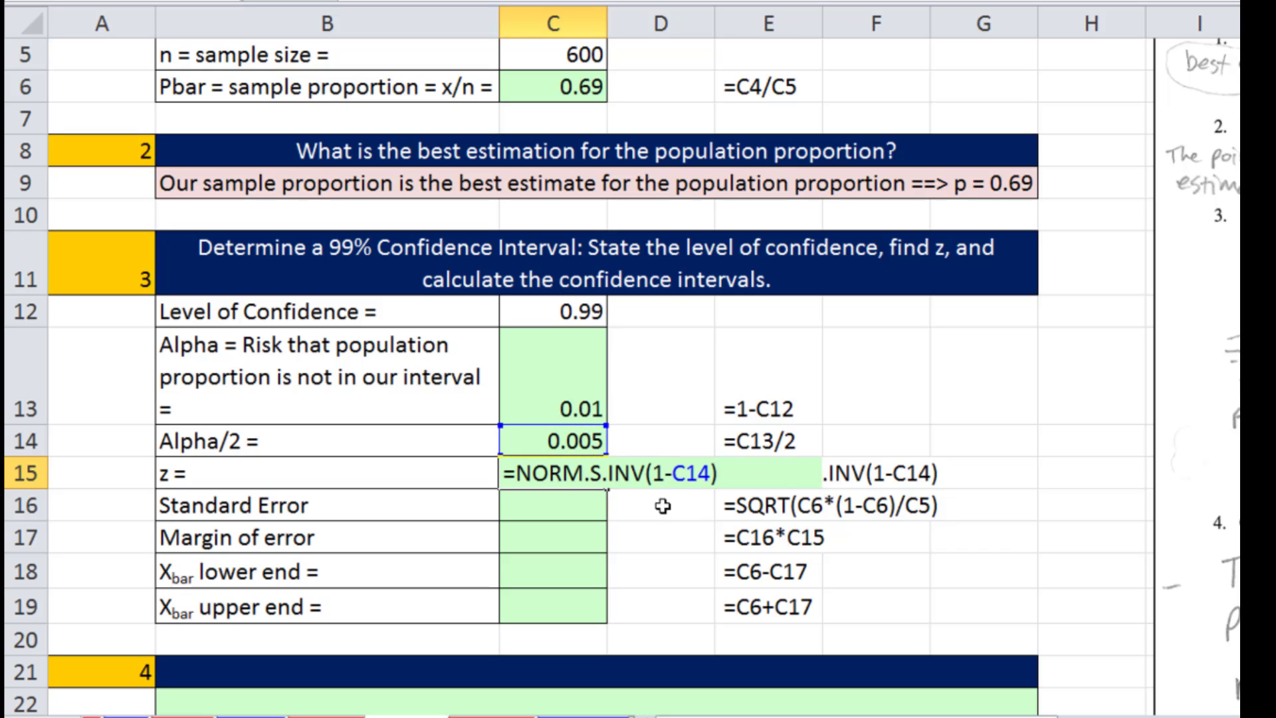
pyautogui.hotkey('ctrl', 'Return')
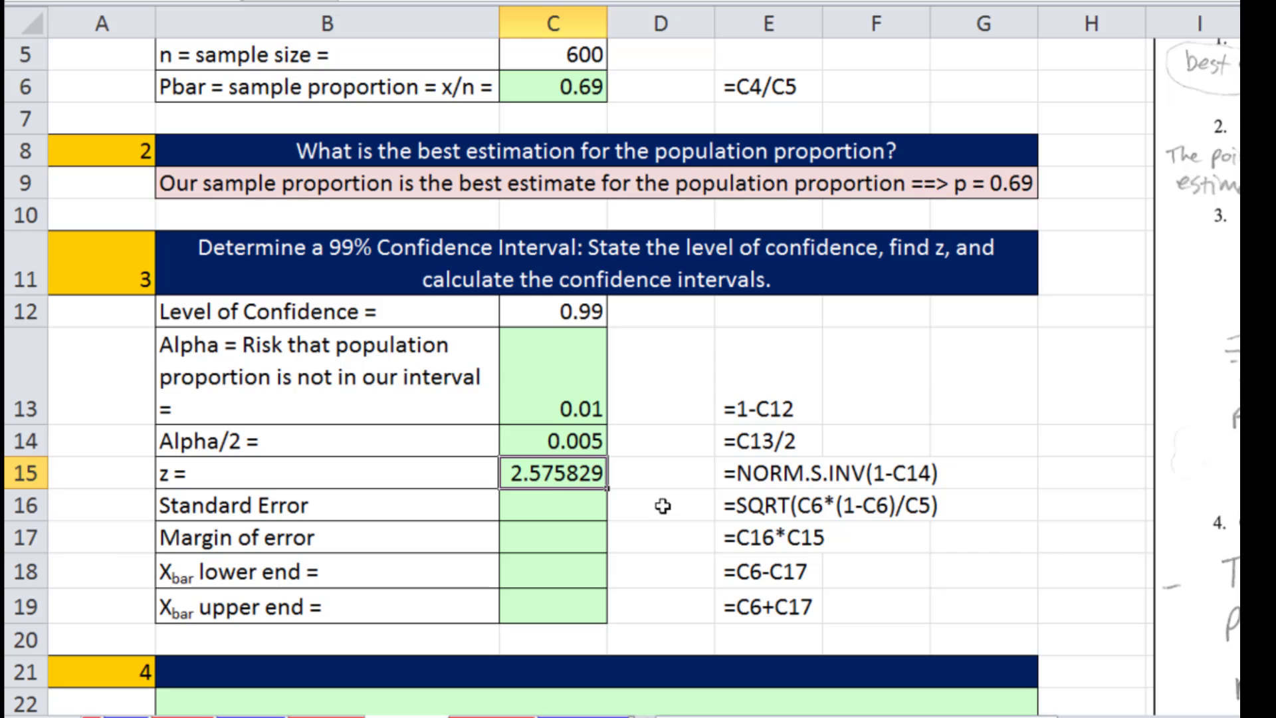
# Calculate the standard error in C16 with =SQRT(C6*(1-C6)/C5).
pyautogui.click(523, 498)
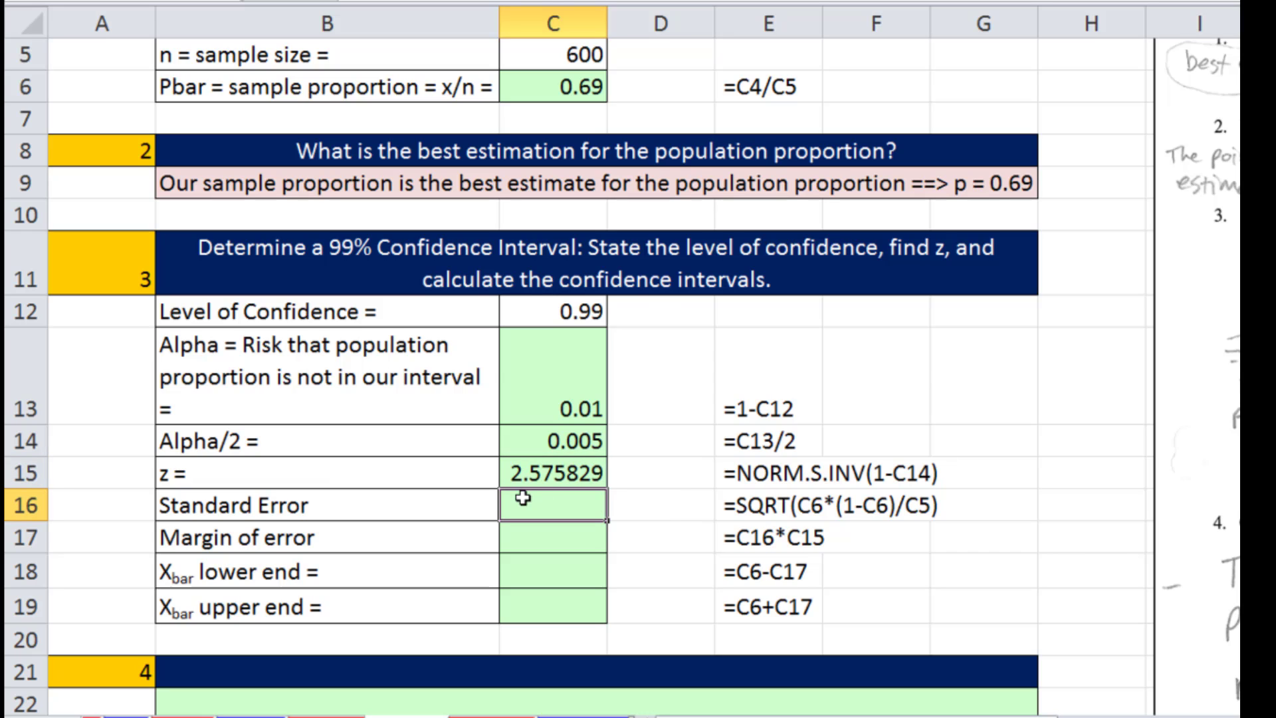
pyautogui.write('=sqrt')
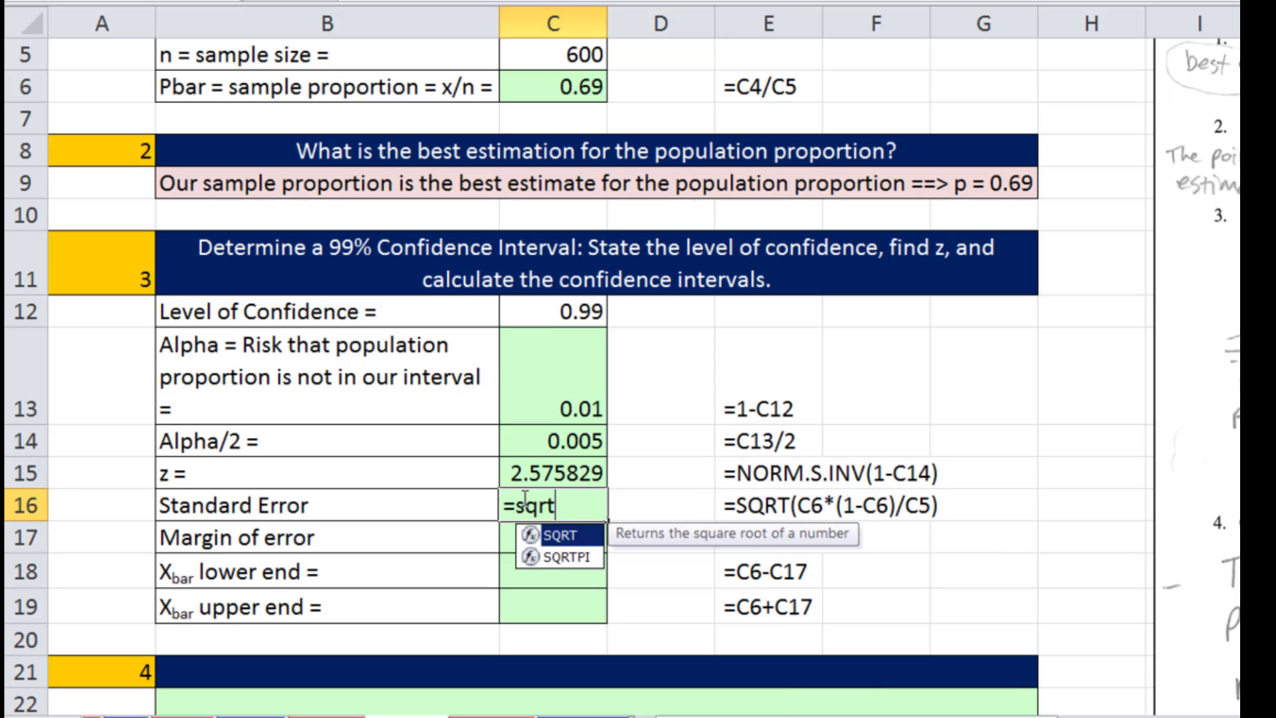
pyautogui.press('Tab')
pyautogui.click(572, 89)
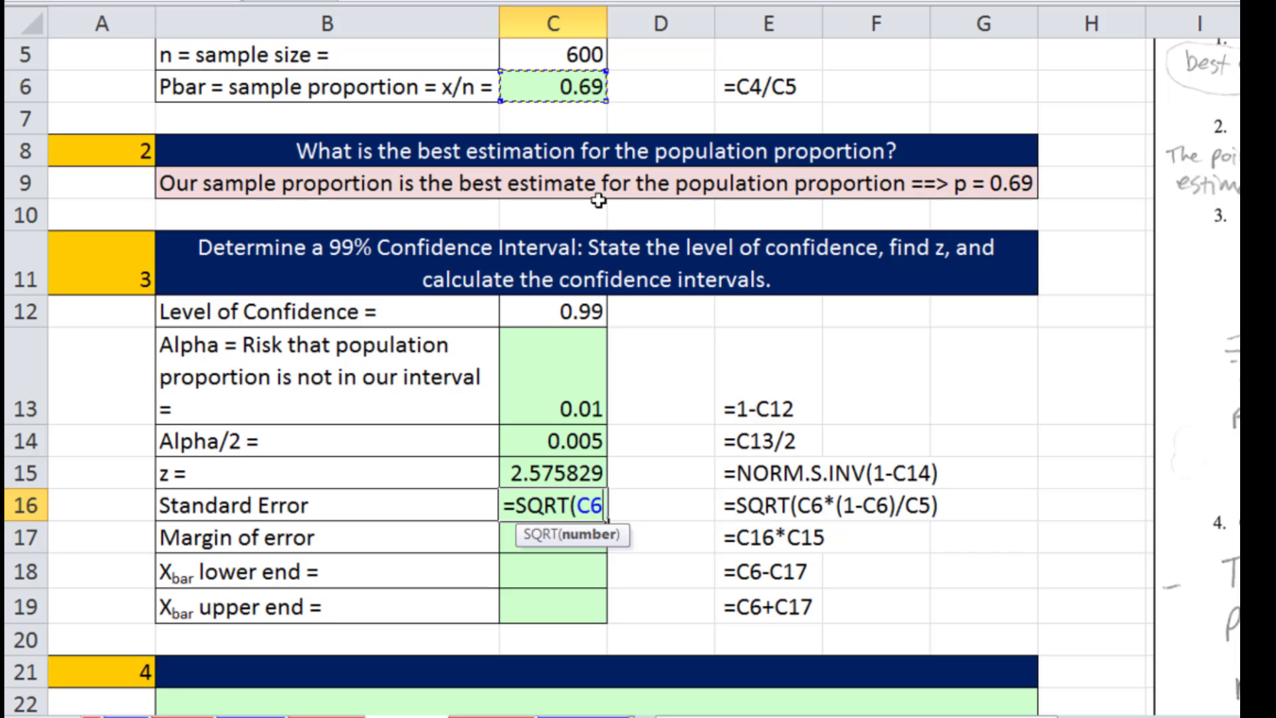
pyautogui.write('*(')
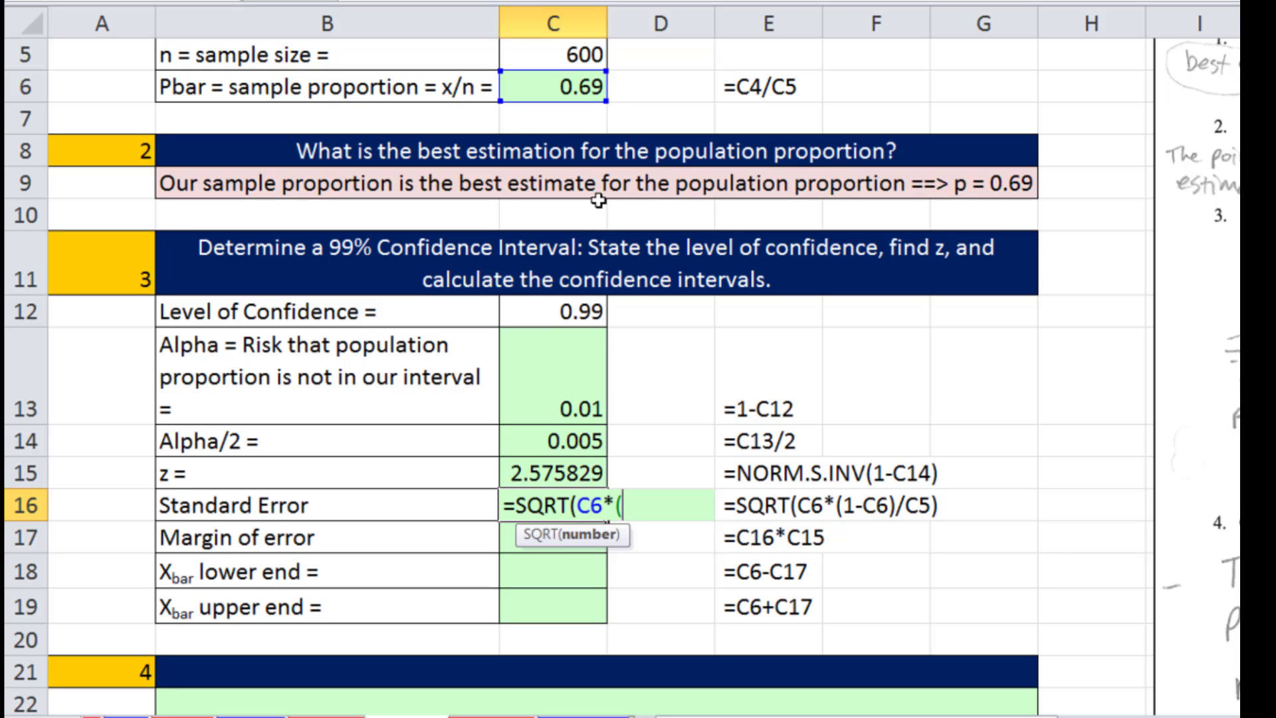
pyautogui.write('1-')
pyautogui.click(565, 90)
pyautogui.write(')/')
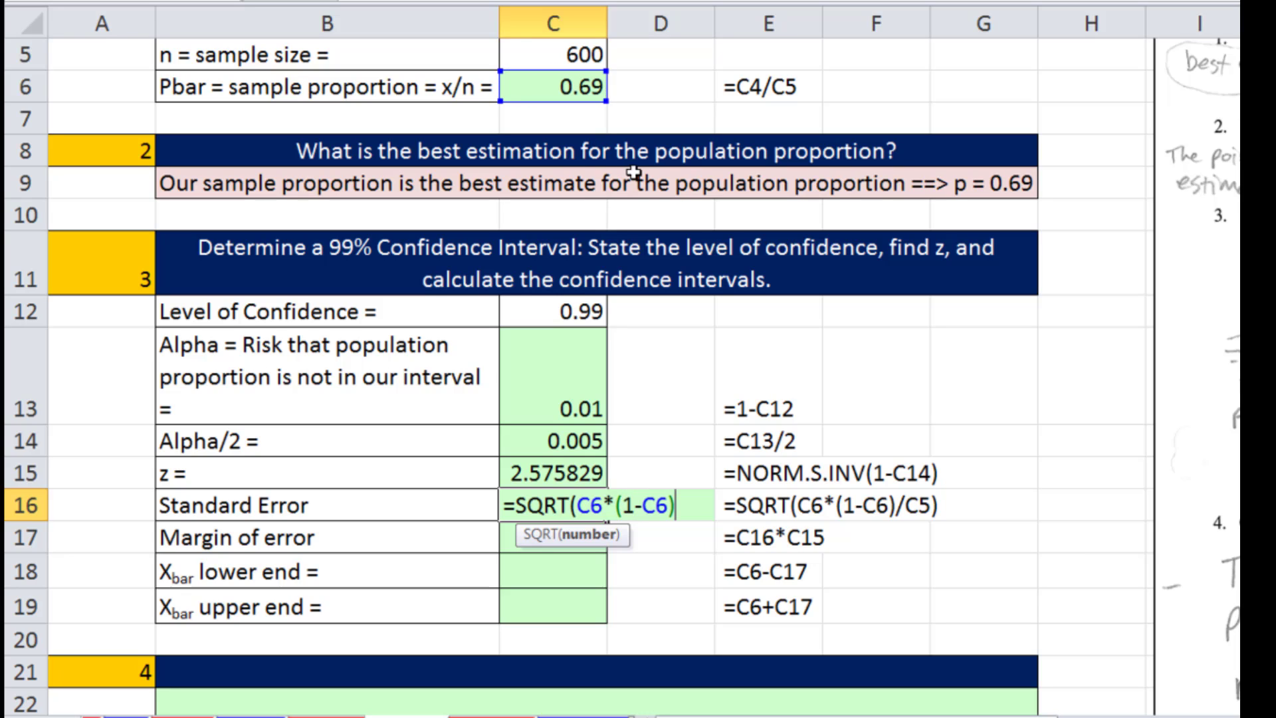
pyautogui.click(559, 57)
pyautogui.write(')')
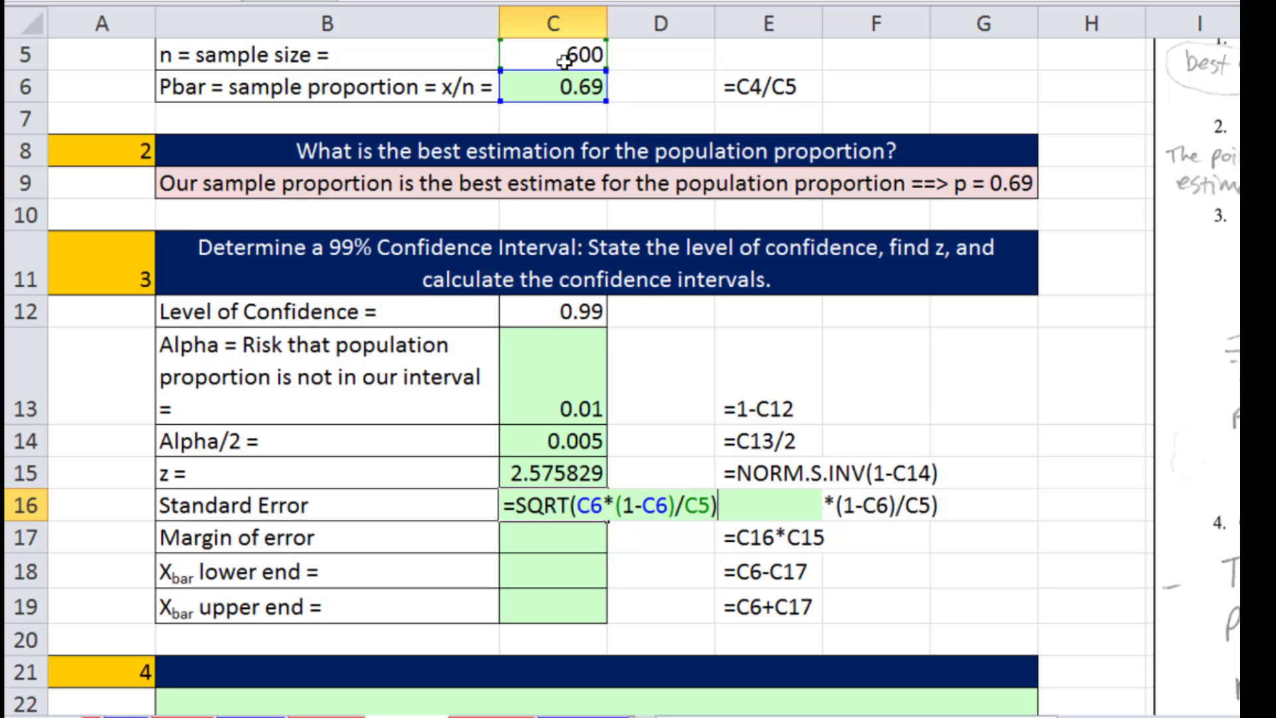
pyautogui.press('Return')
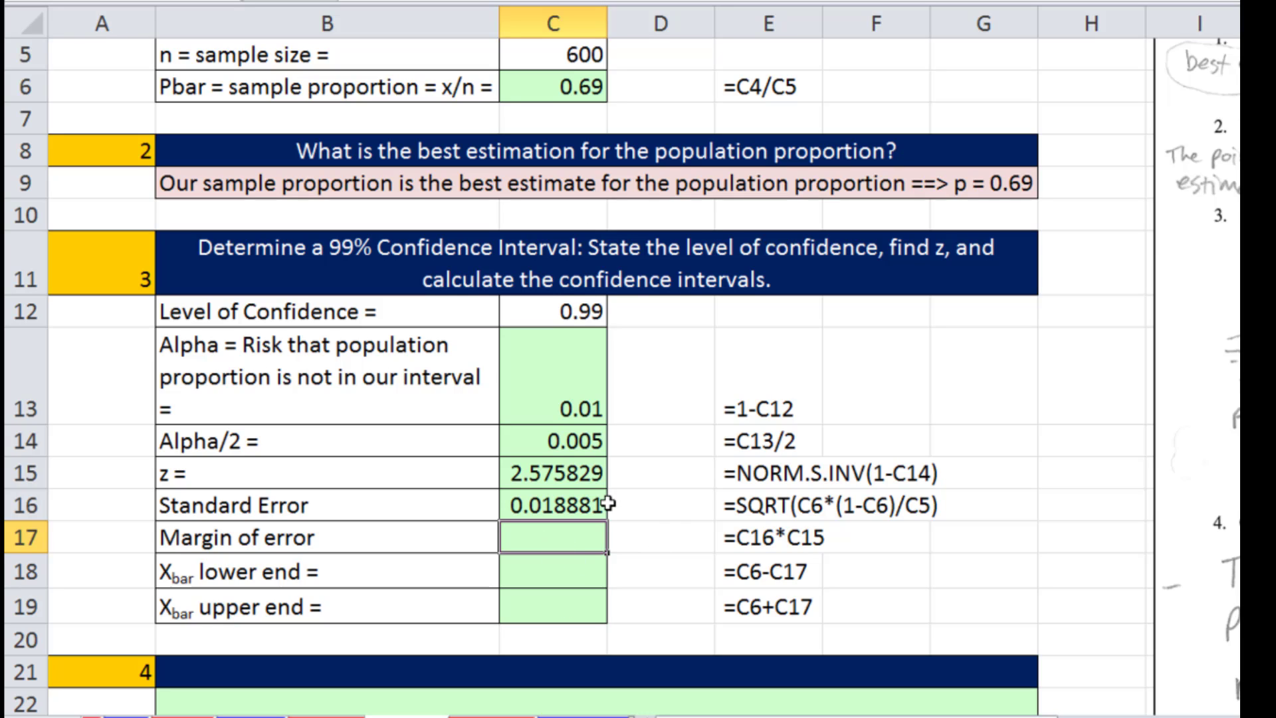
# Calculate the margin of error in C17 by multiplying the standard error by z, =C16*C15.
pyautogui.write('=')
pyautogui.press('Up')
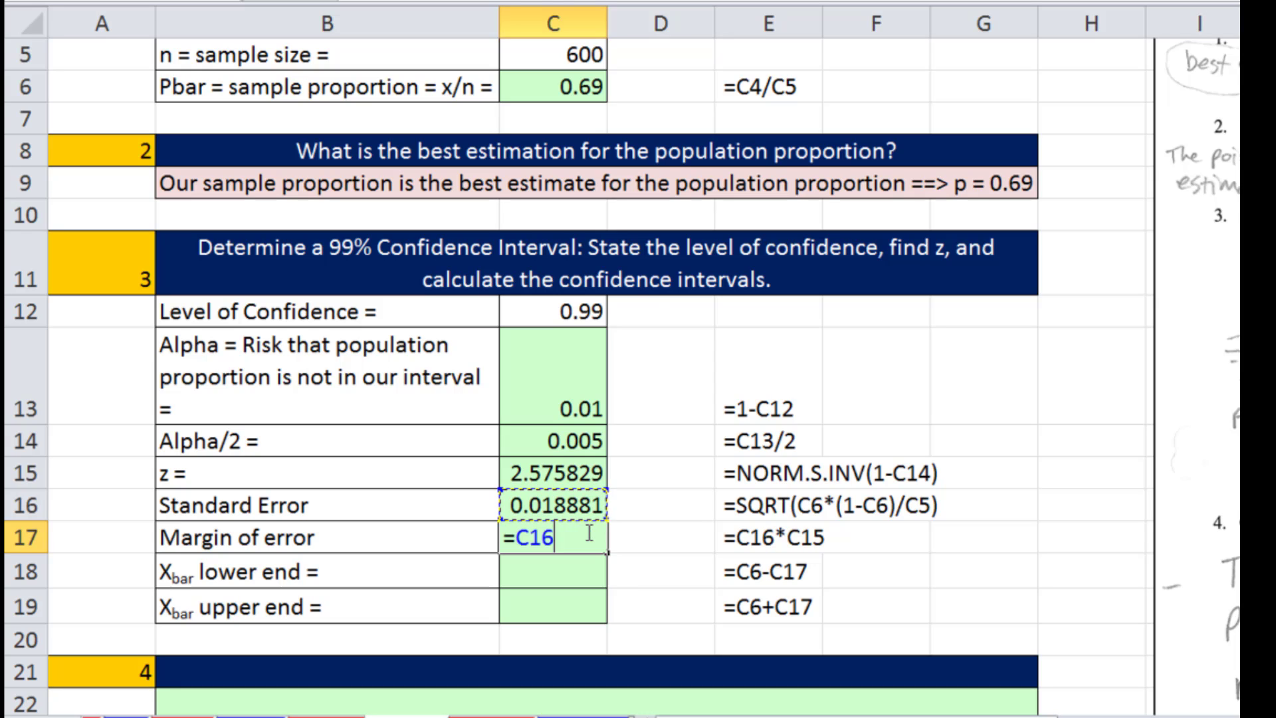
pyautogui.write('*')
pyautogui.press('Up')
pyautogui.press('Up')
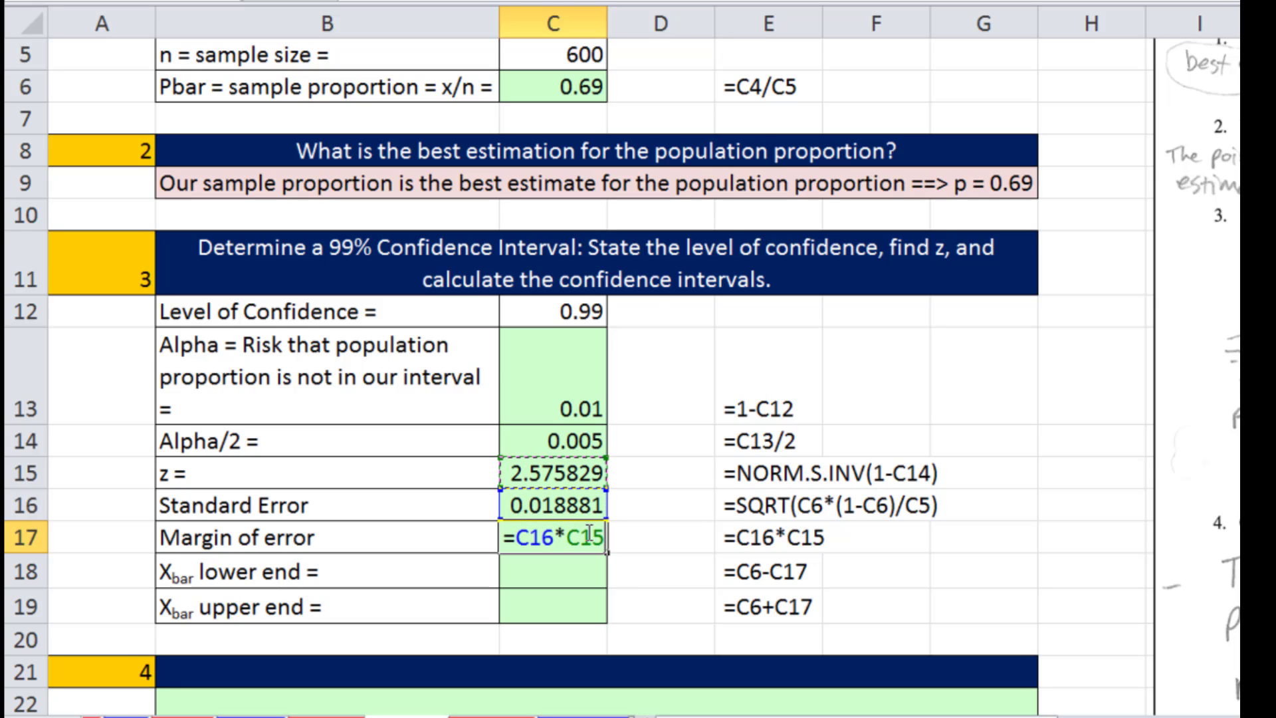
pyautogui.press('Return')
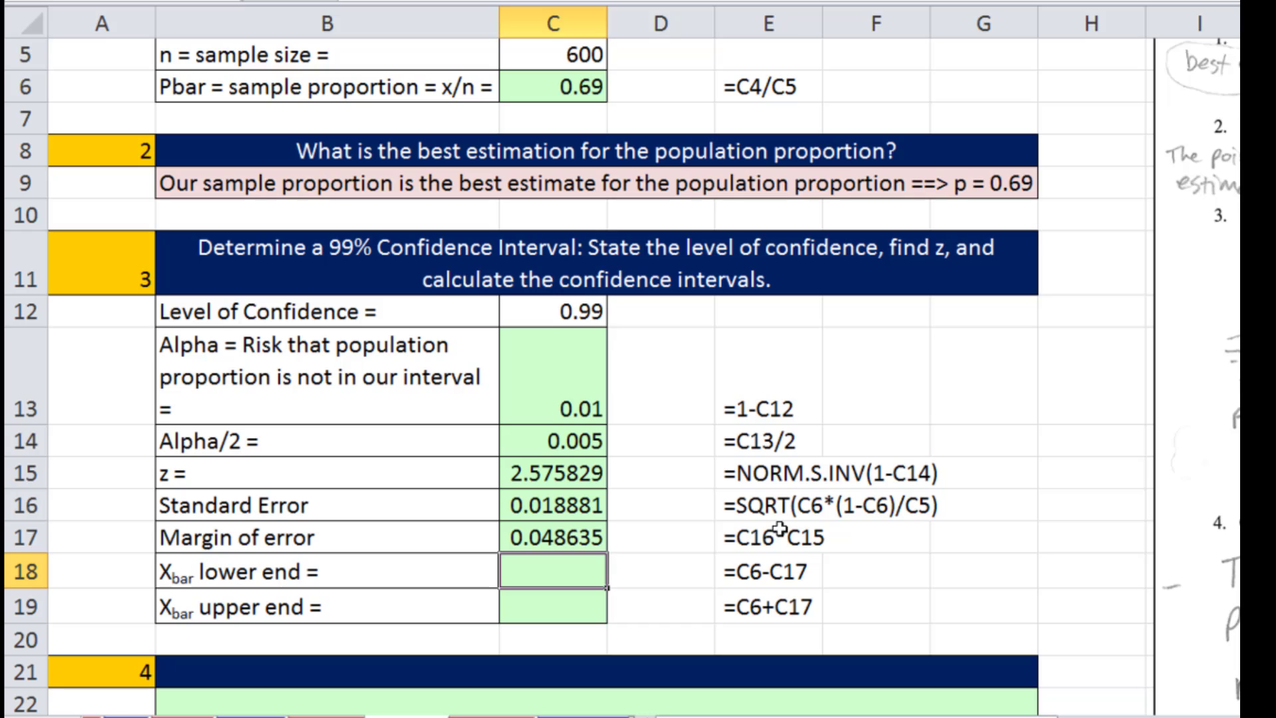
# Calculate the confidence interval's lower end in C18 by subtracting the margin of error from the sample proportion, =C6-C17.
pyautogui.write('=')
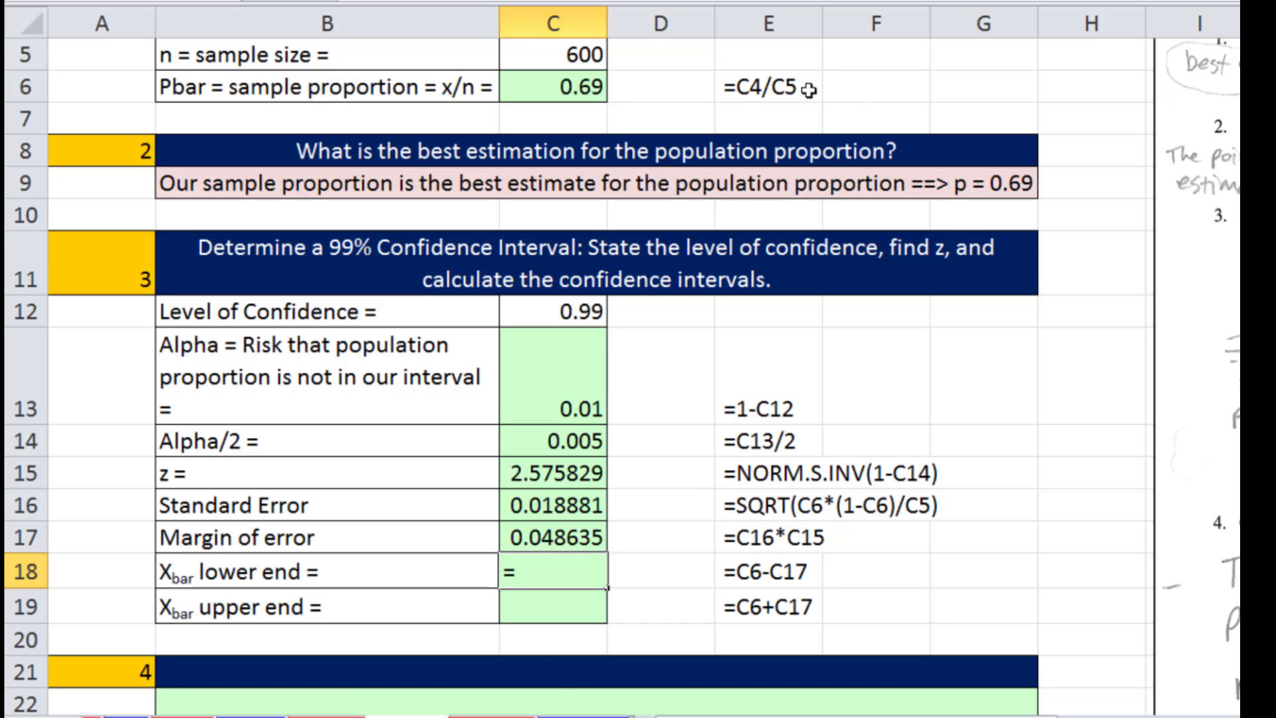
pyautogui.click(585, 91)
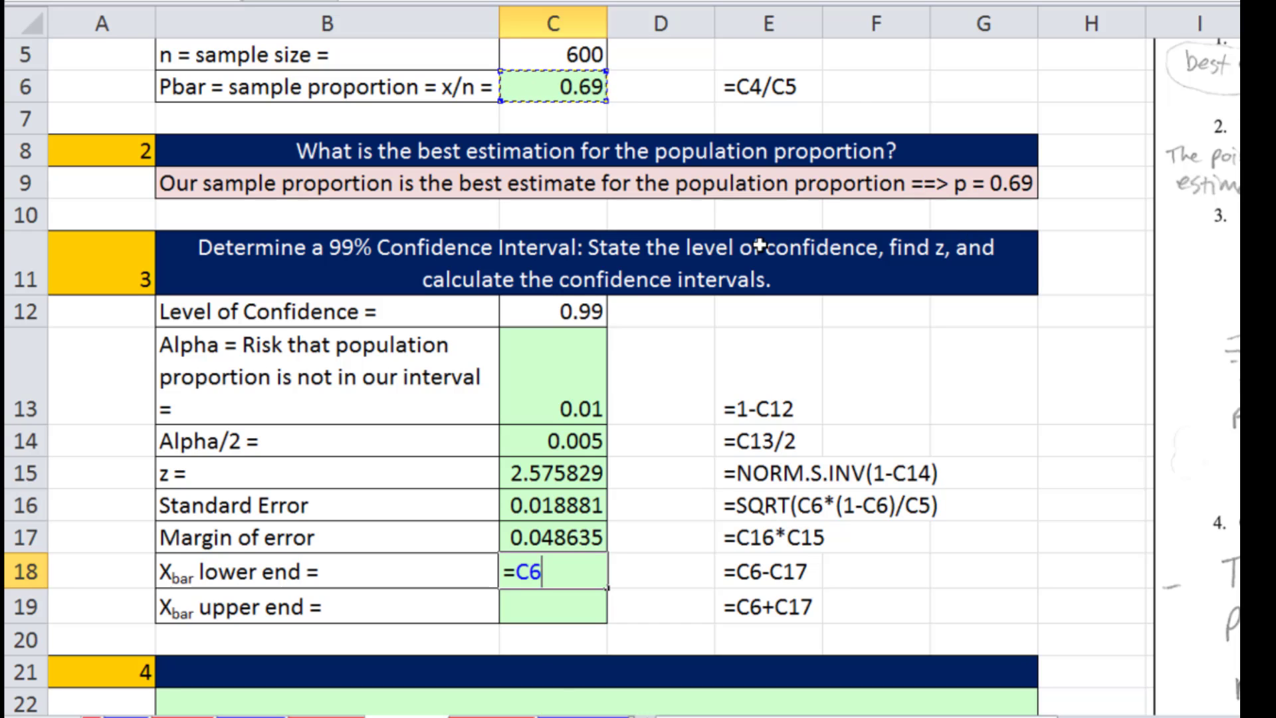
pyautogui.write('-')
pyautogui.click(578, 526)
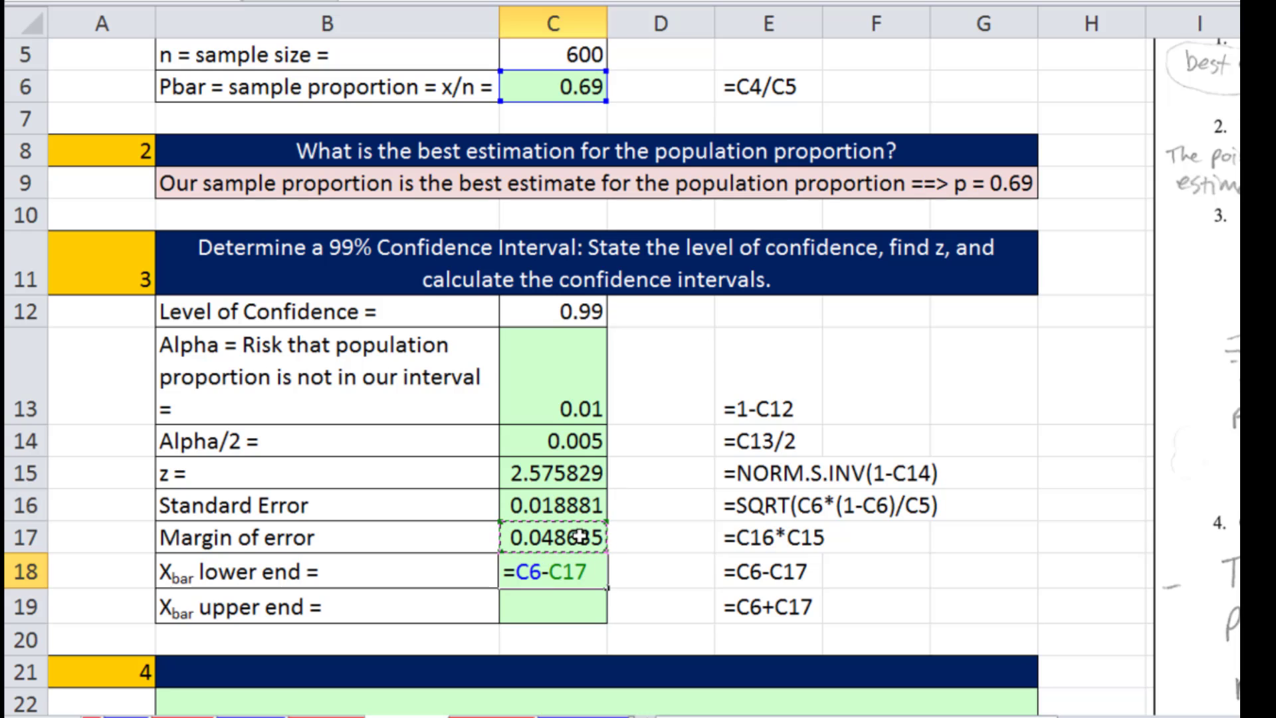
pyautogui.press('Return')
# Calculate the confidence interval's upper end in C19 by adding the margin of error to the sample proportion, =C6+C17.
pyautogui.write('=')
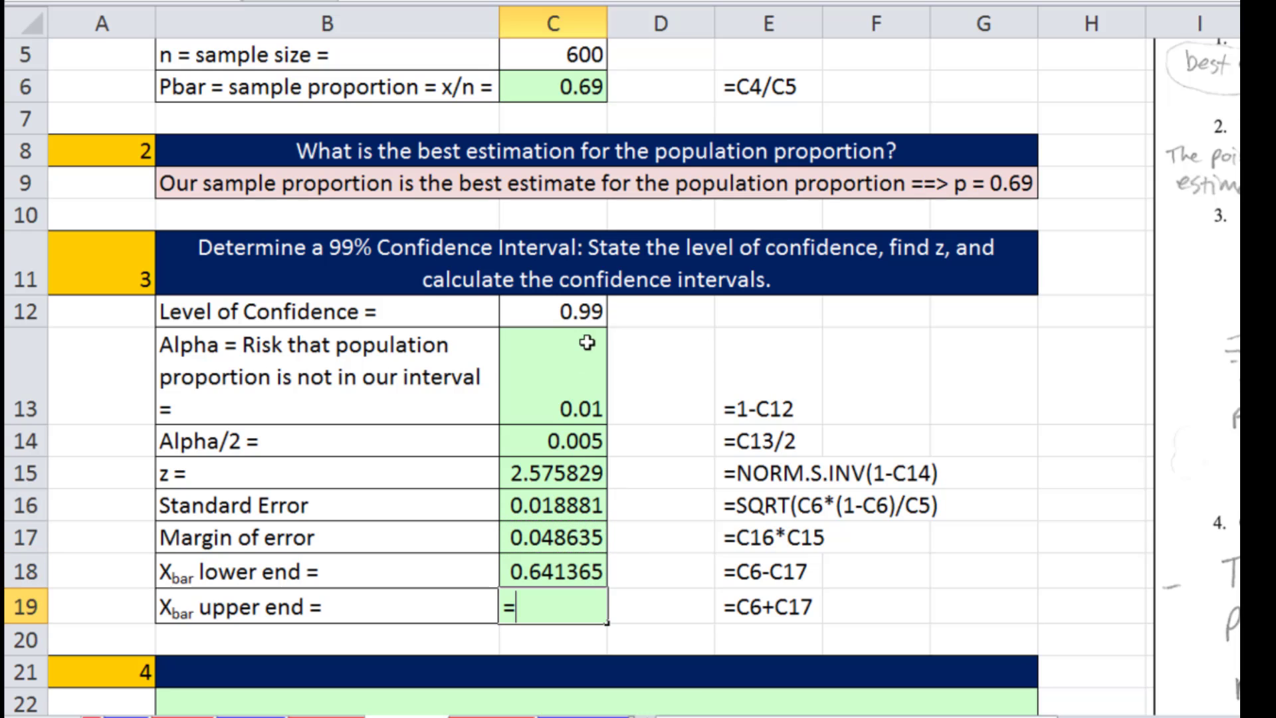
pyautogui.click(561, 91)
pyautogui.write('+')
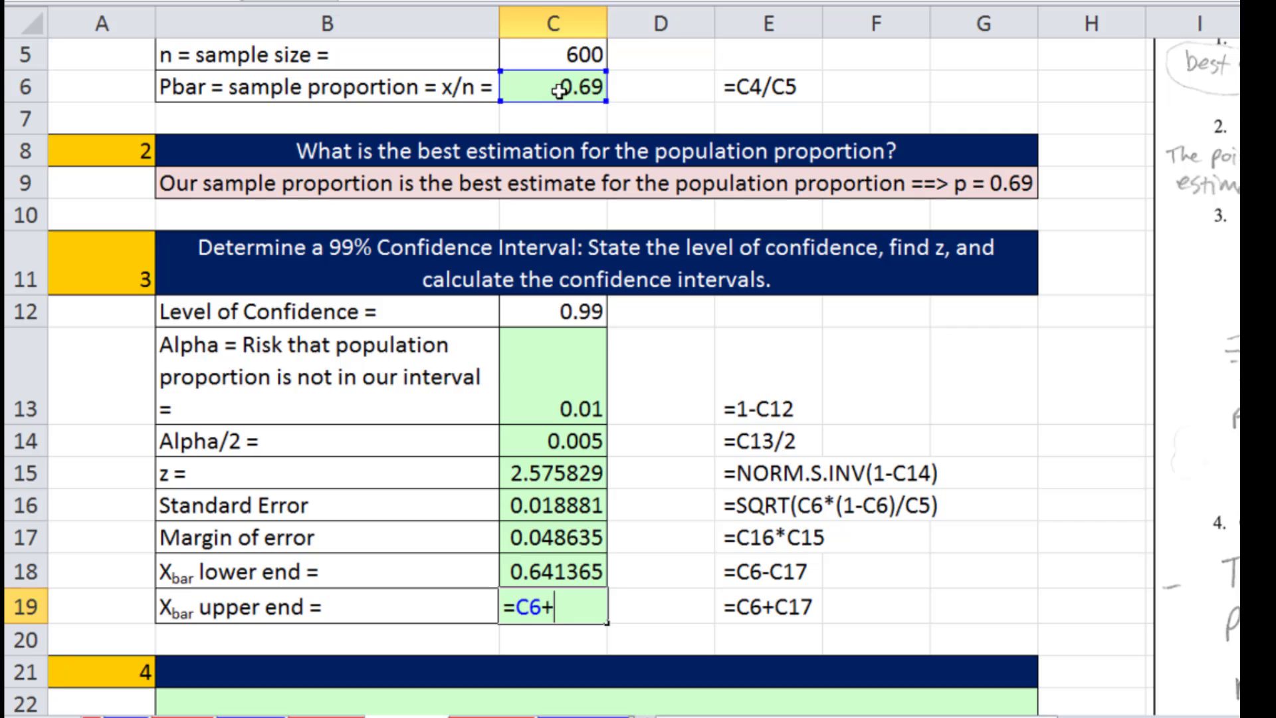
pyautogui.click(546, 536)
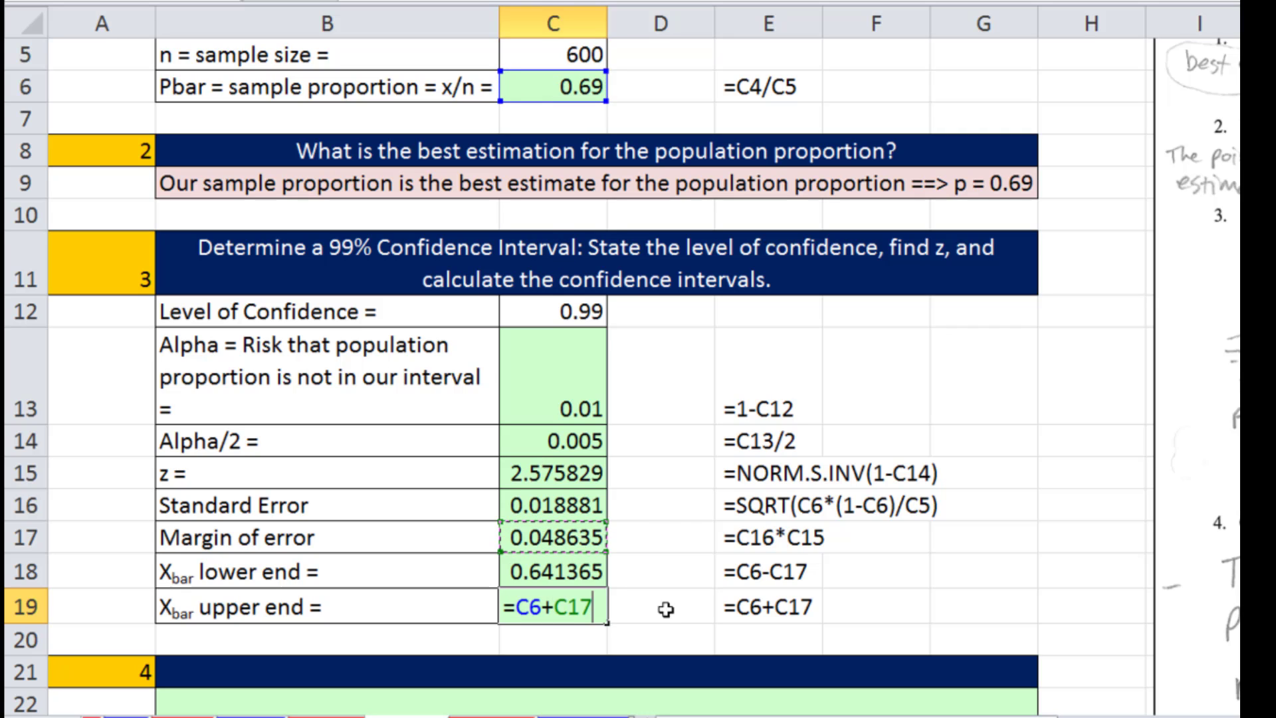
pyautogui.press('Return')
pyautogui.scroll(-1, 701, 599)
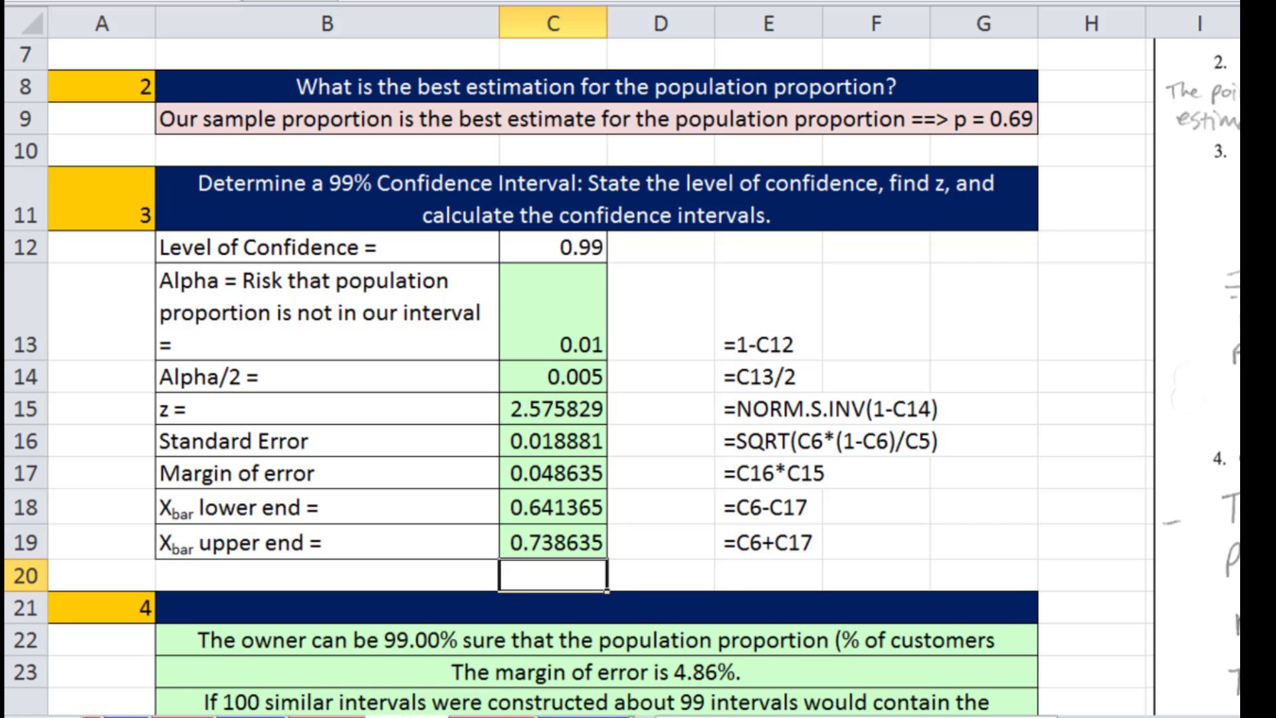
pyautogui.scroll(-1, 622, 375)
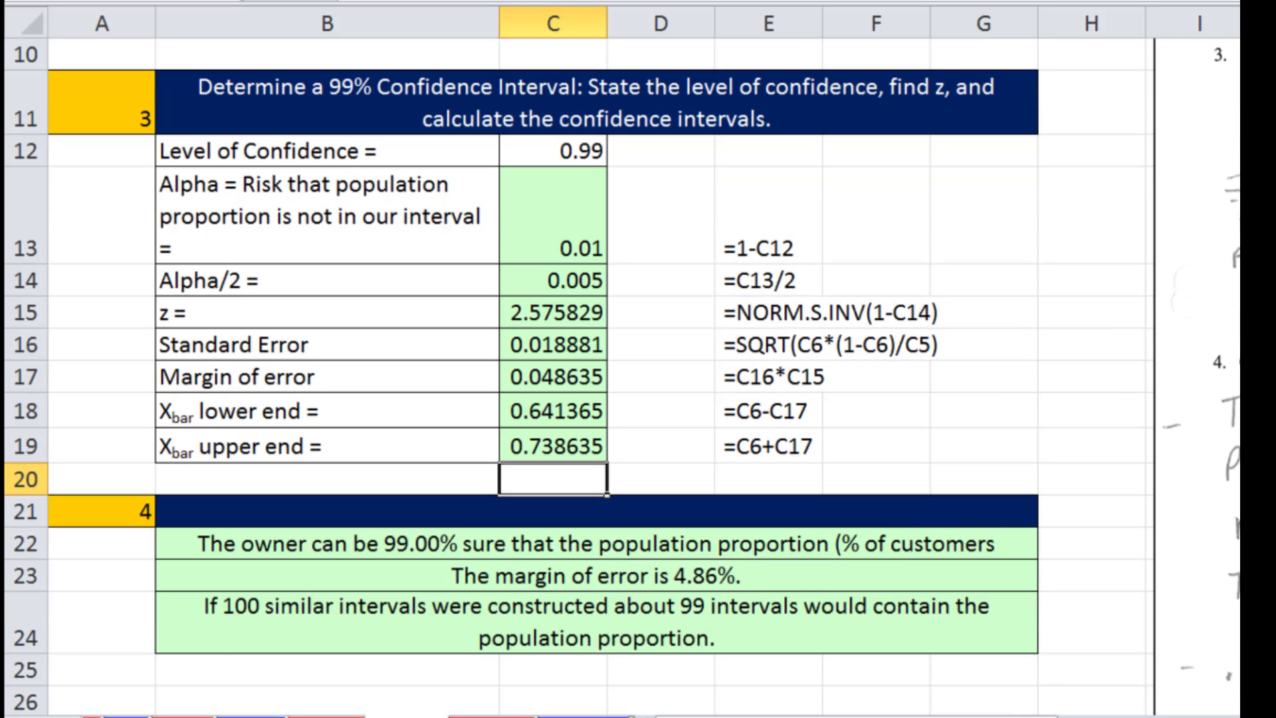
pyautogui.scroll(-1, 622, 376)
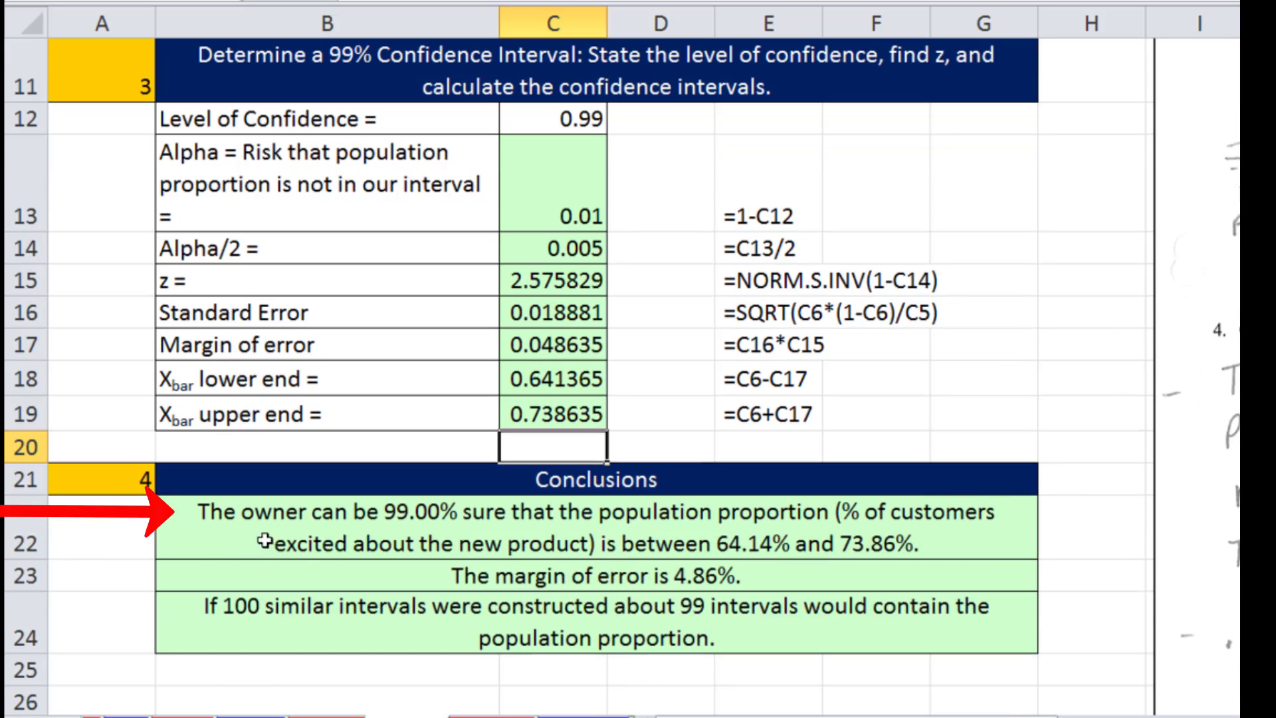